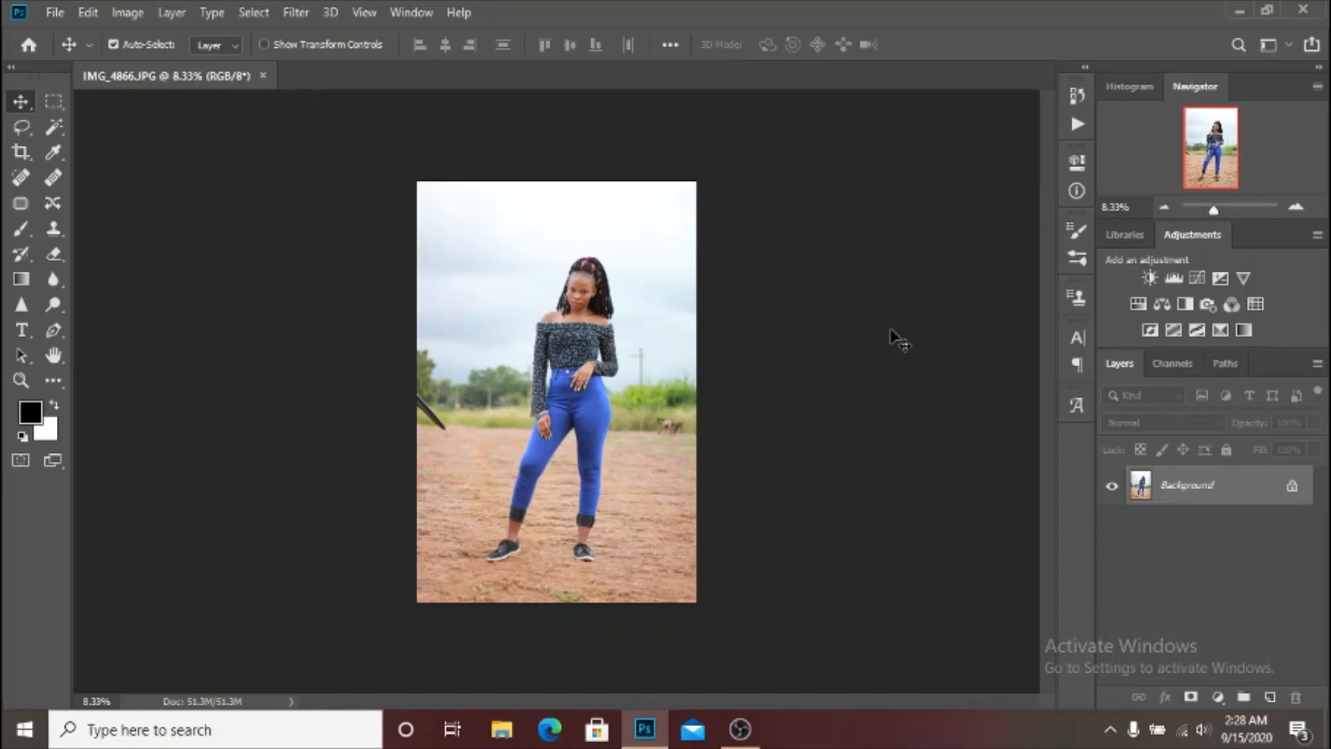
key(ctrl+plus)
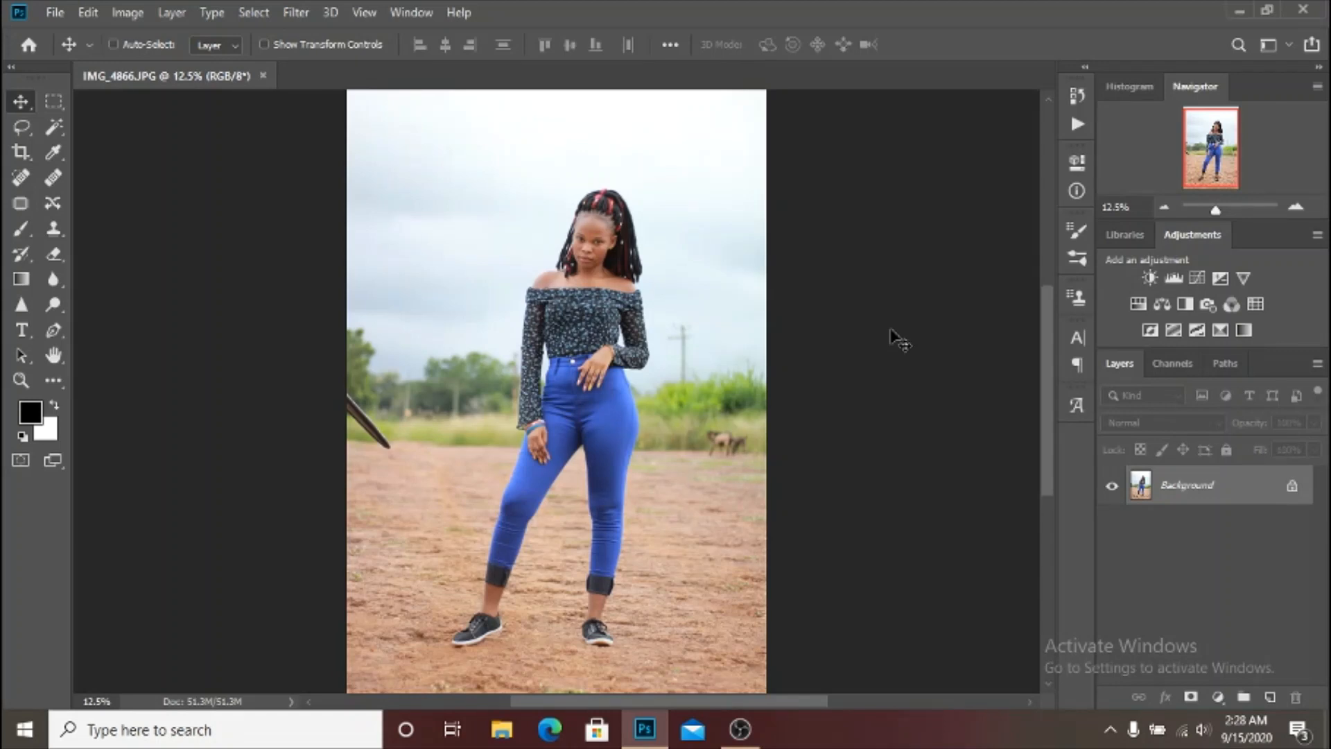
key(ctrl+plus)
key(ctrl+minus)
key(ctrl+minus)
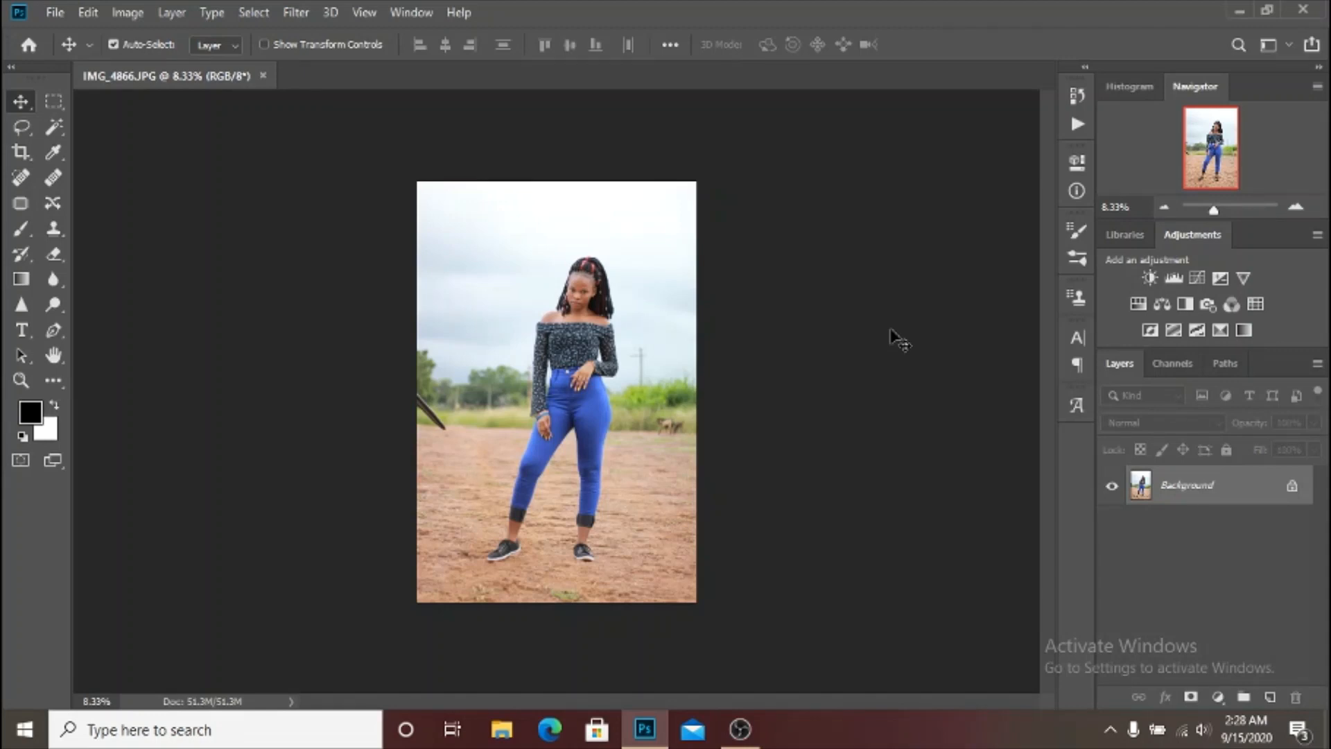
key(ctrl+plus)
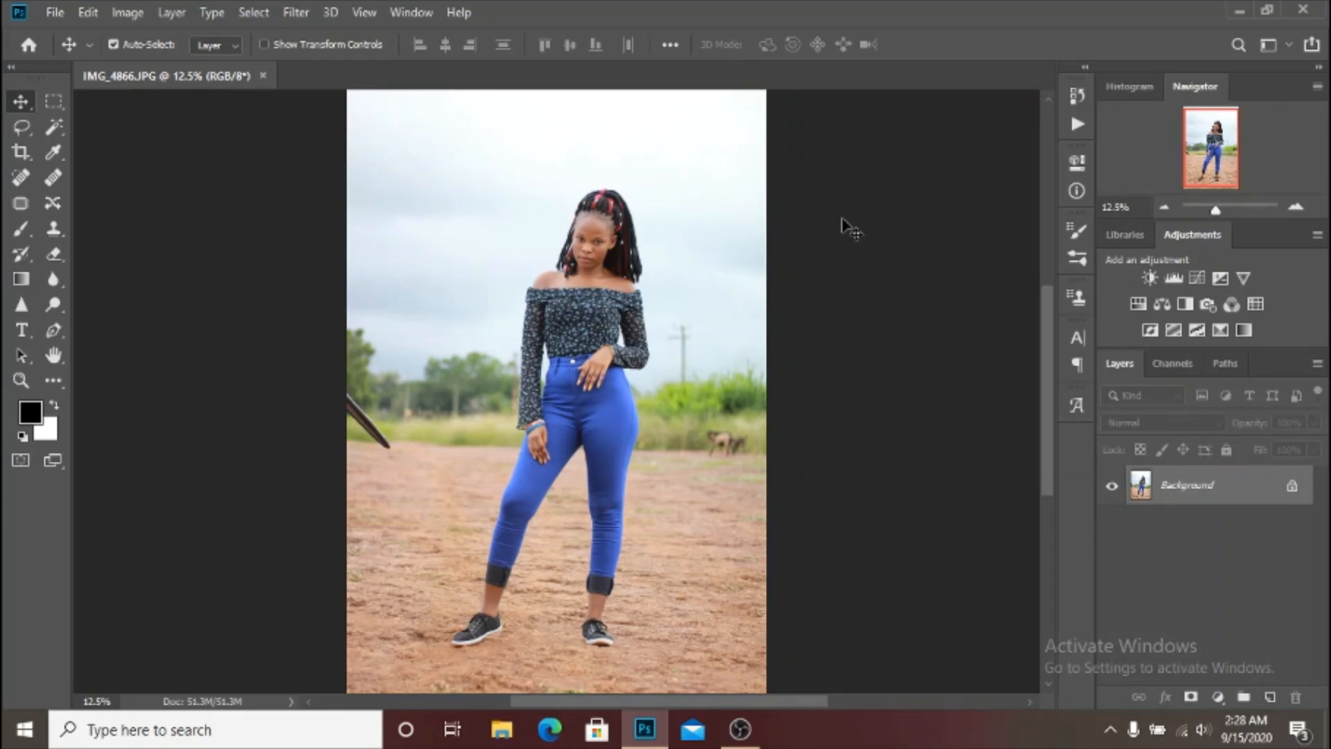
key(ctrl+plus)
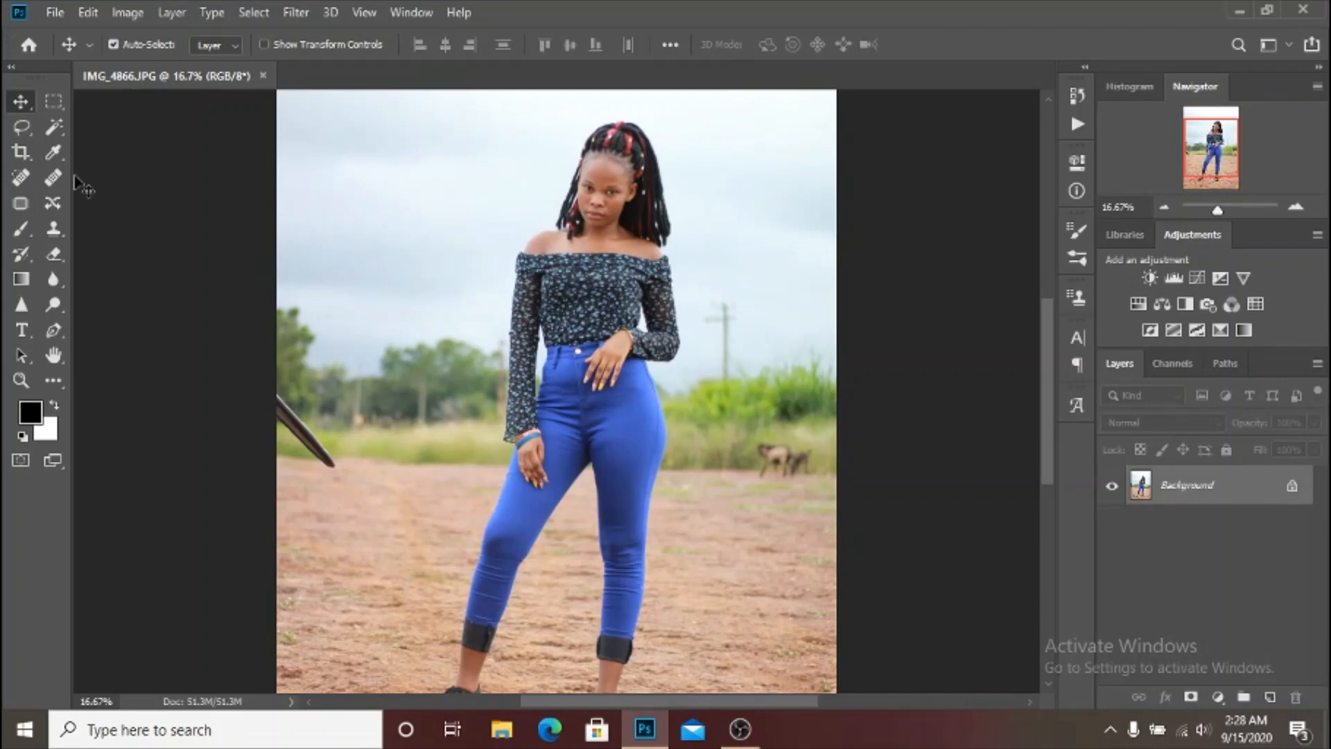
Step: Activate the Patch tool and duplicate the Background layer
click(21, 203)
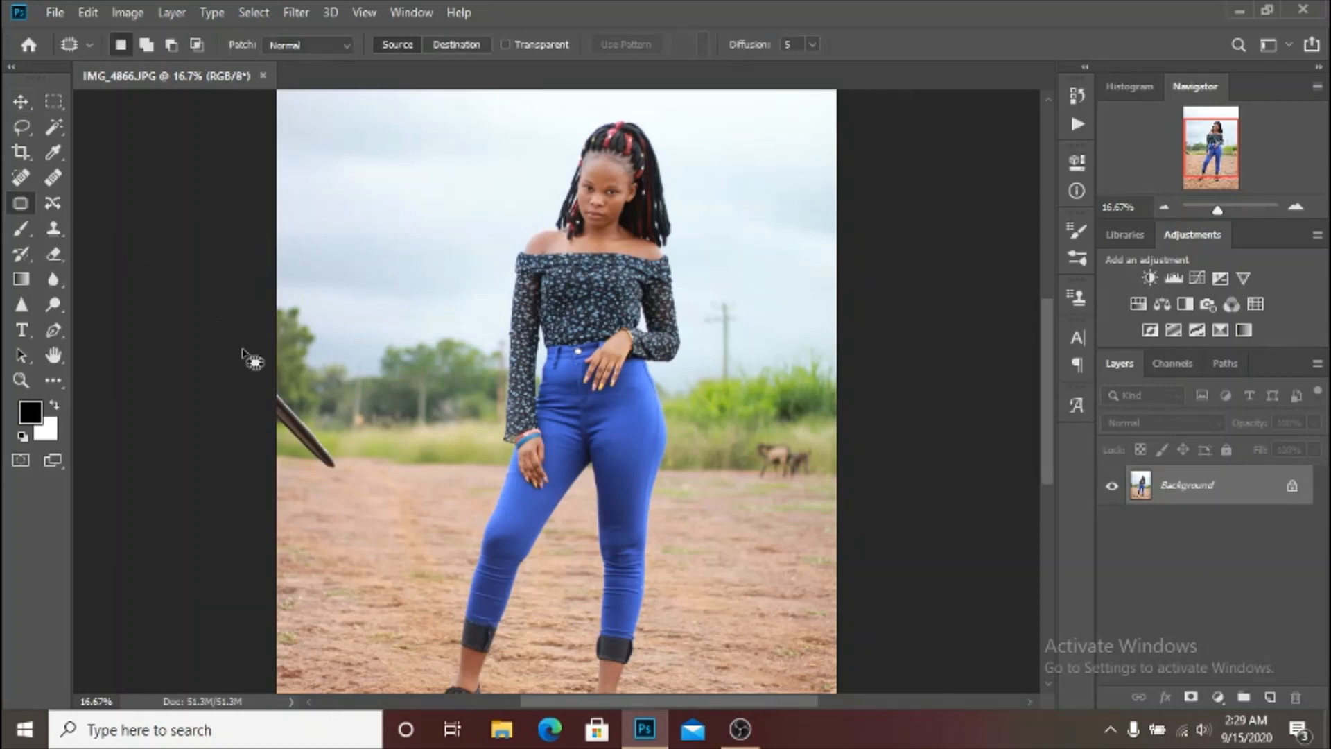
scroll(393, 506, down, 1)
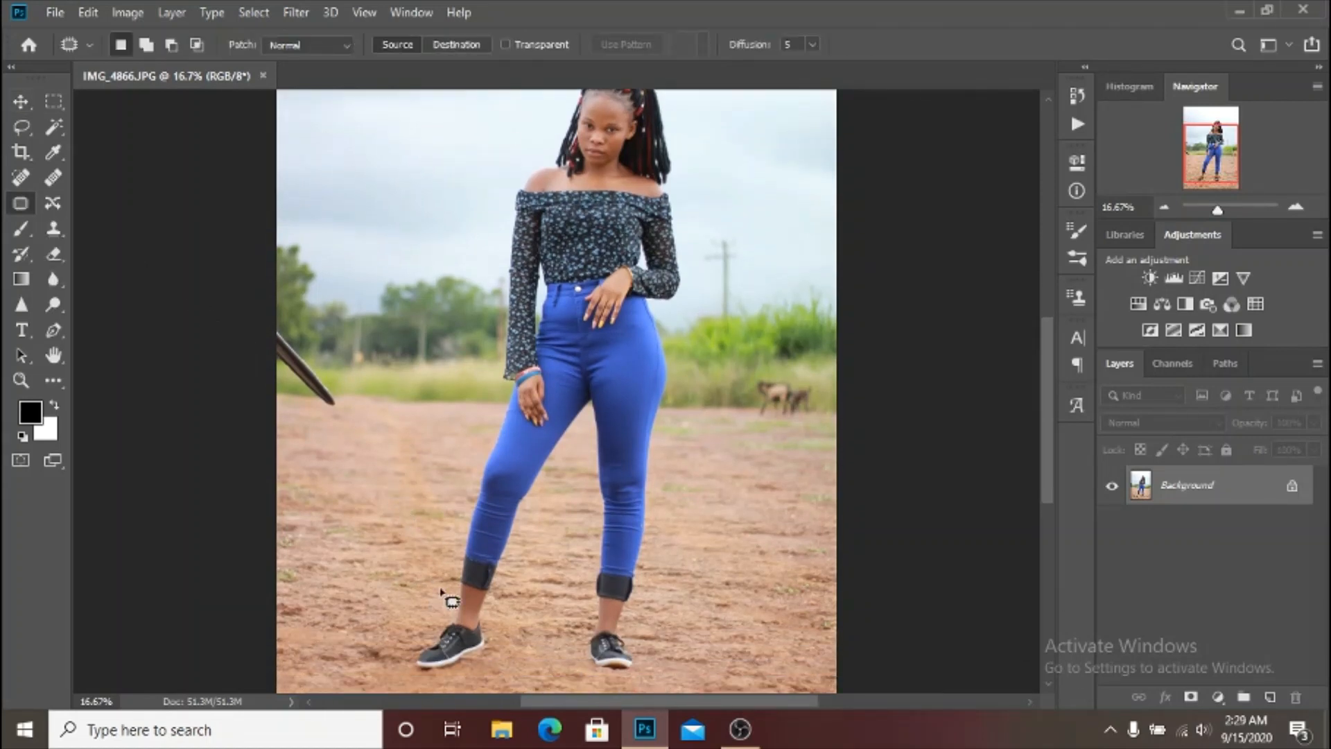
key(ctrl+plus)
key(ctrl+plus)
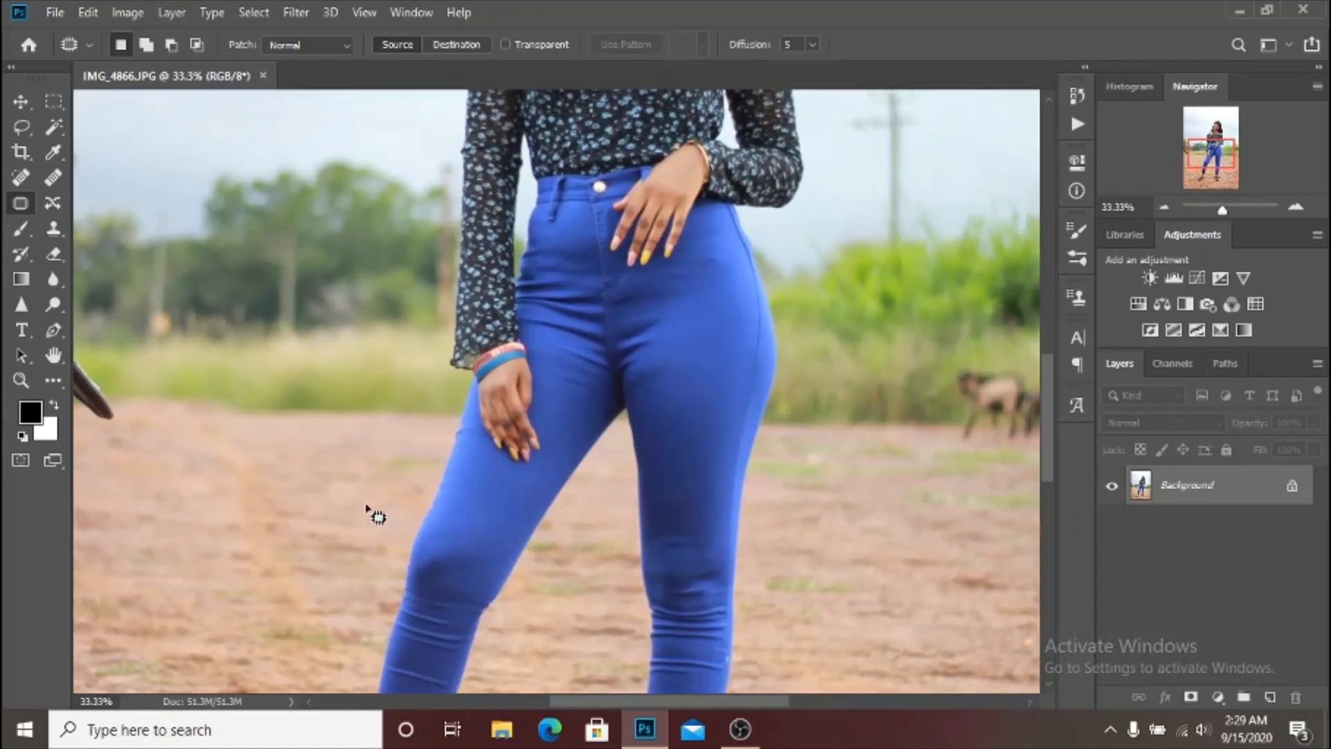
drag(297, 214, 447, 393)
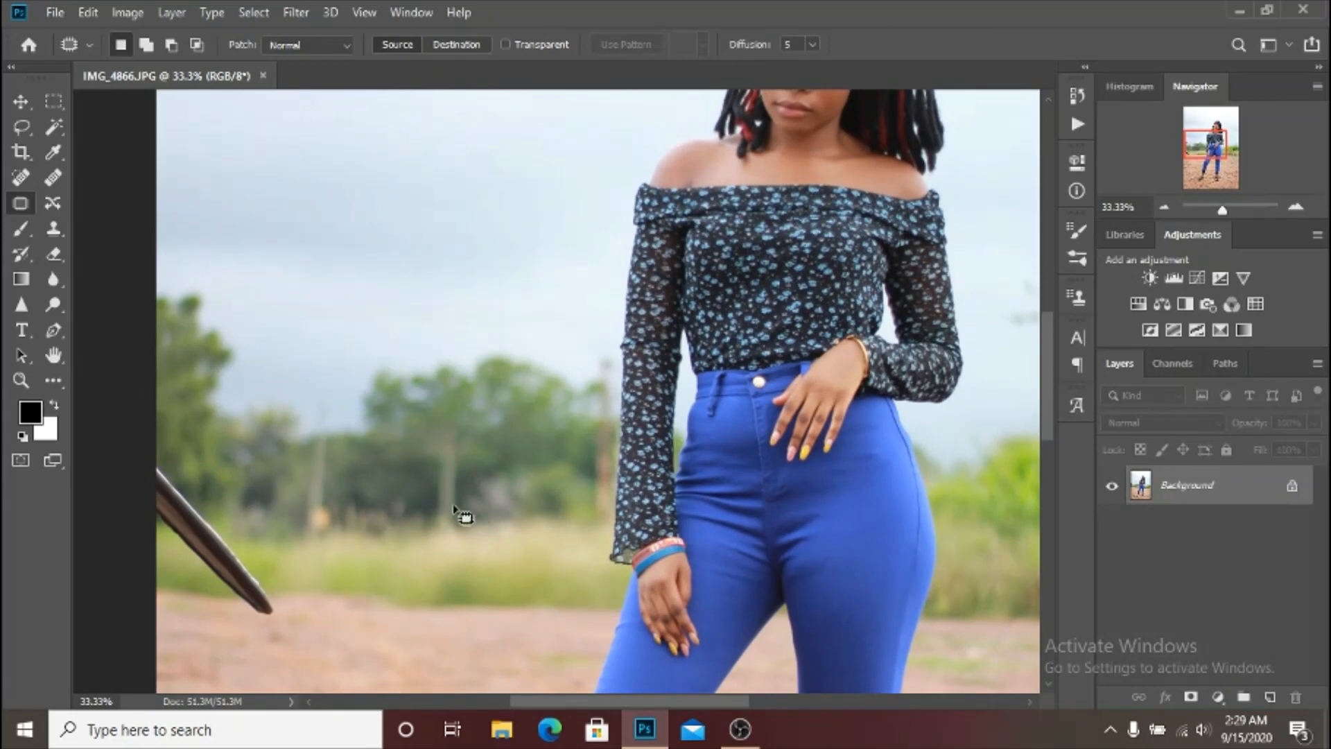
drag(582, 567, 339, 401)
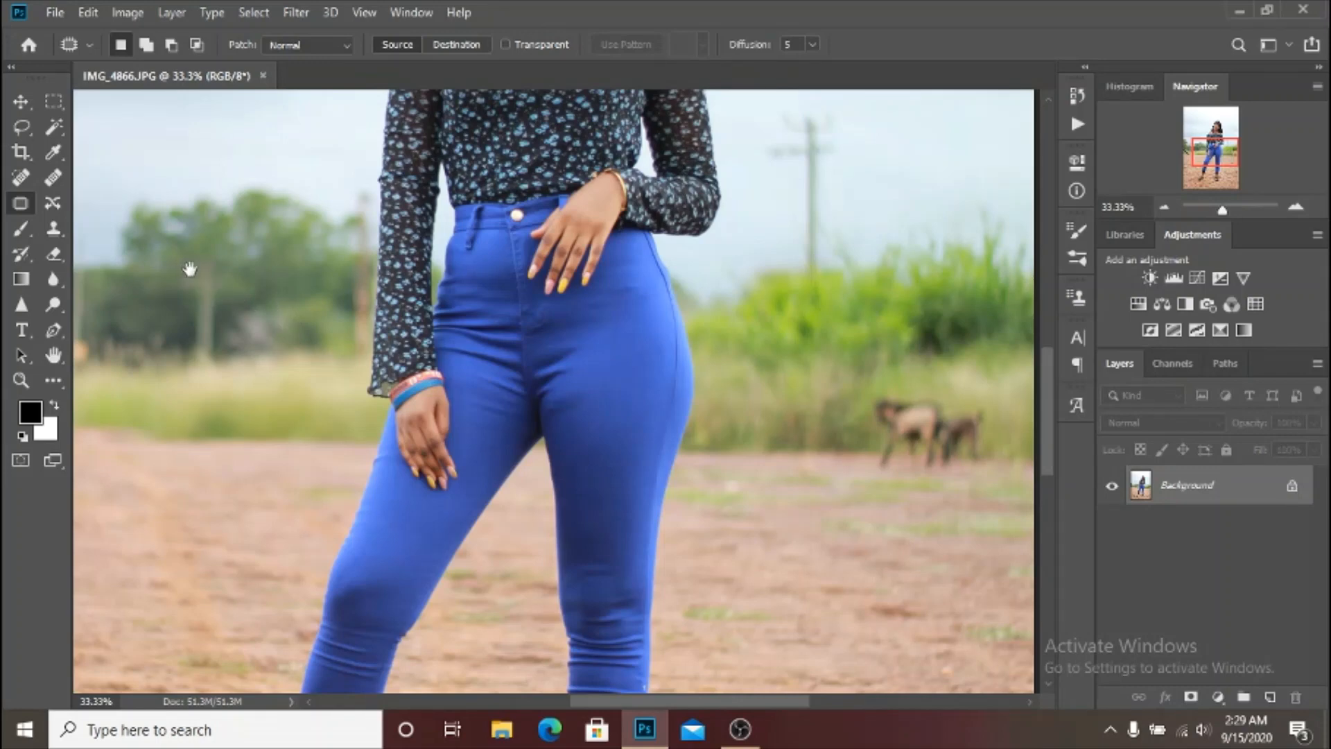
drag(186, 269, 513, 329)
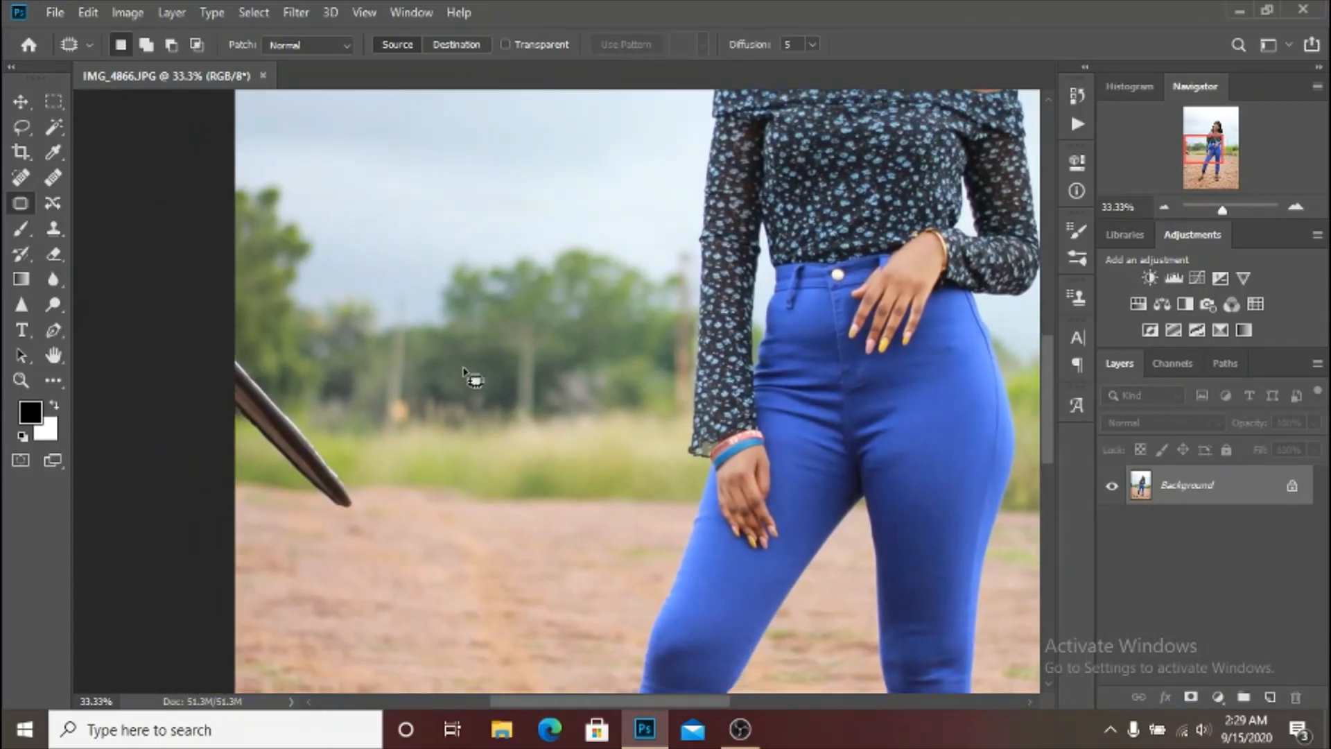
drag(785, 496, 117, 463)
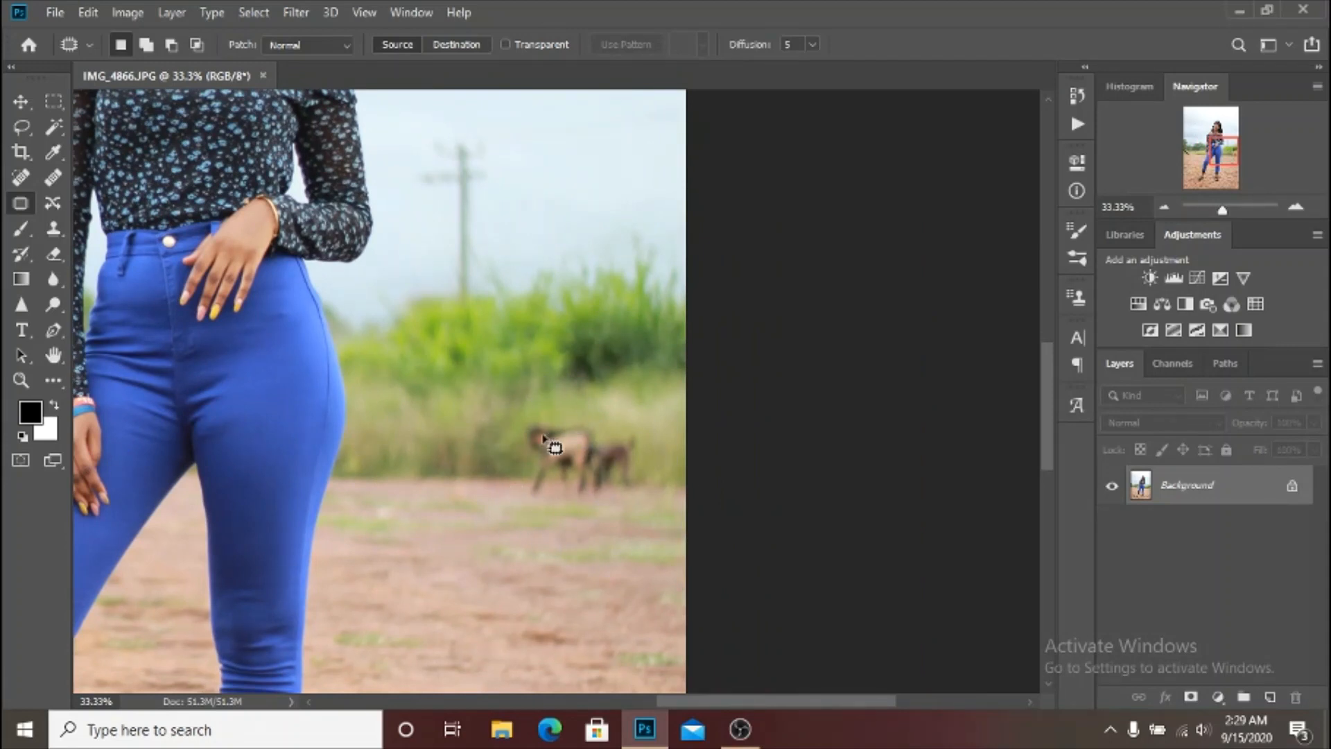
mouse_move(514, 450)
mouse_down()
mouse_move(521, 500)
mouse_move(554, 508)
mouse_up()
click(630, 476)
key(ctrl+j)
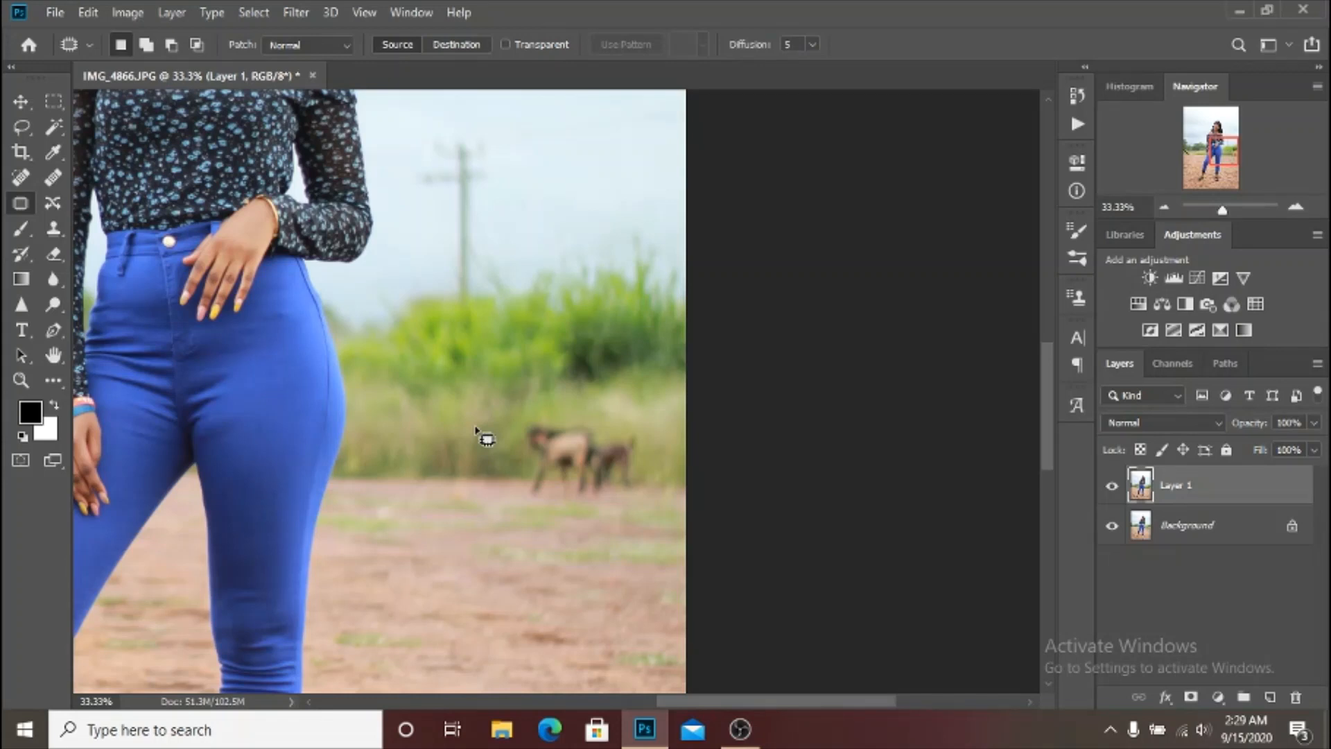
Step: Patch out the two animals at the field's edge with neighbouring grass, and compare the retouched layer with the original
drag(490, 475, 707, 430)
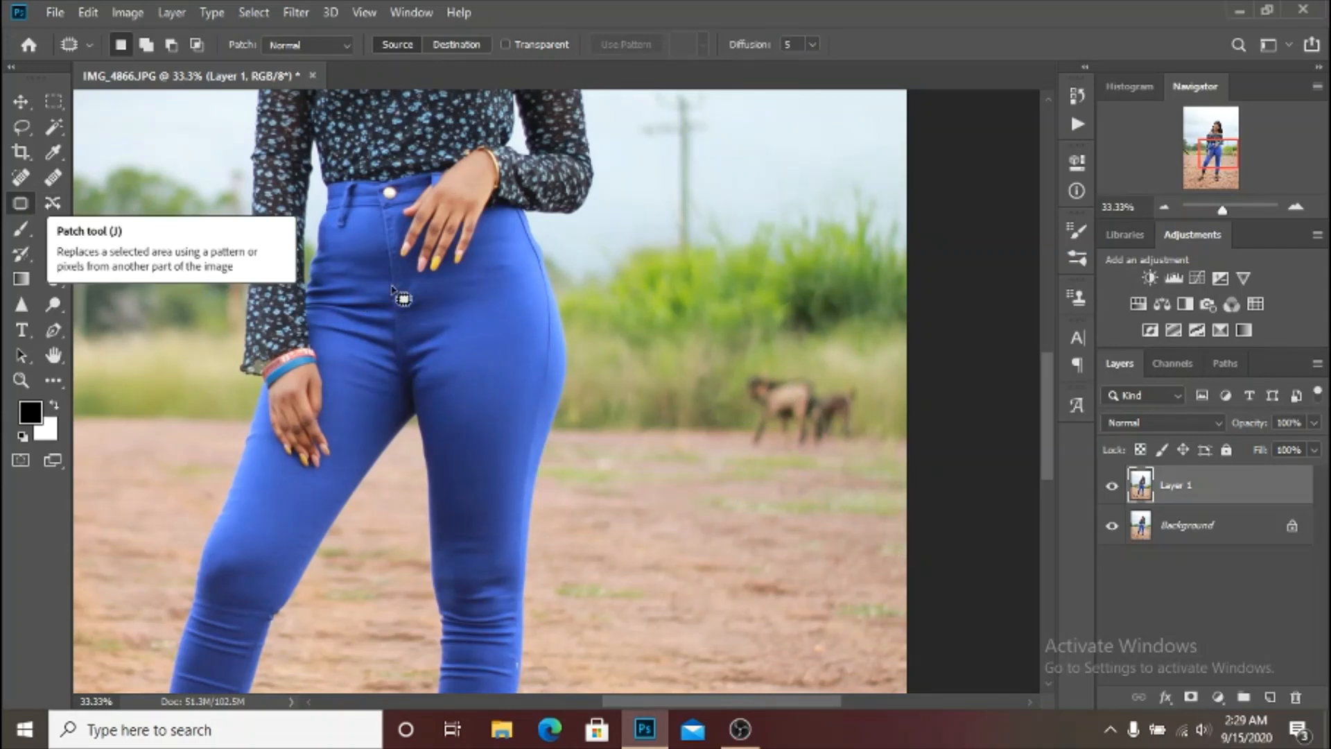
mouse_move(739, 379)
mouse_down()
mouse_move(750, 461)
mouse_move(857, 438)
mouse_move(851, 375)
mouse_move(825, 362)
mouse_move(738, 377)
mouse_up()
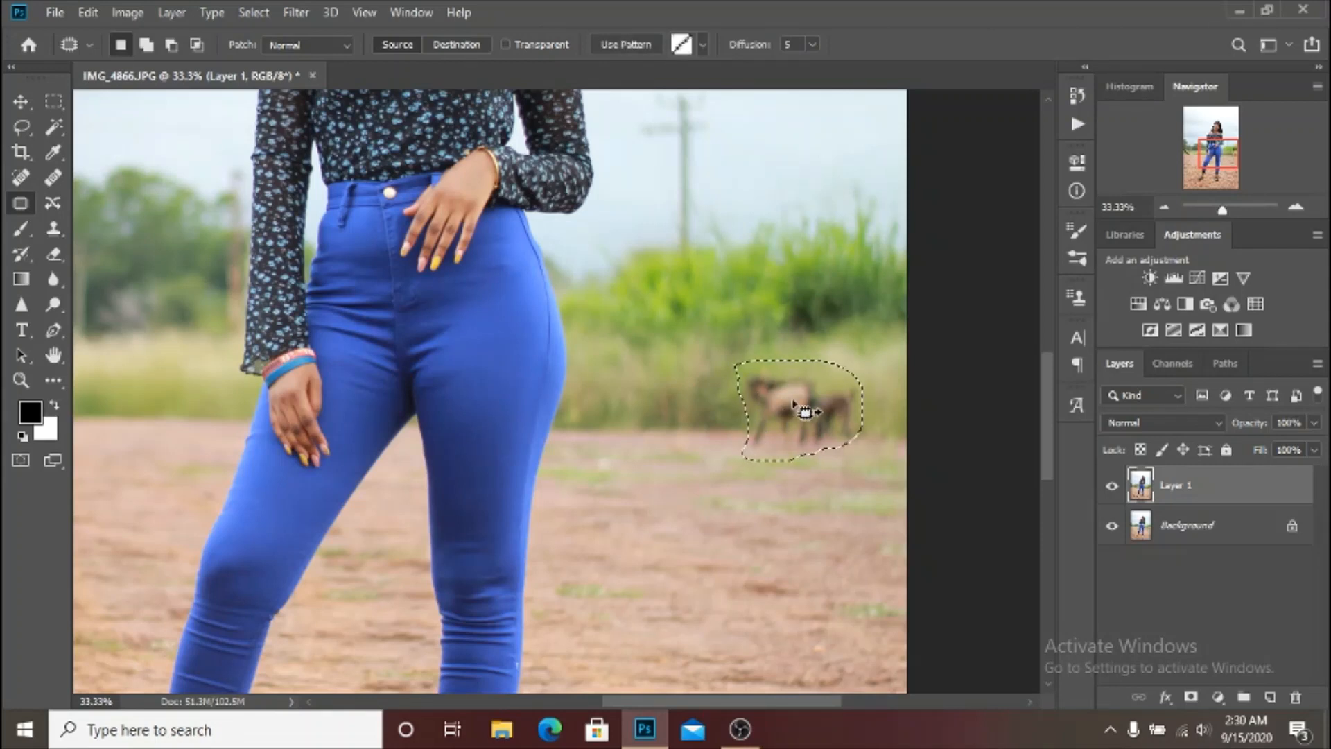
drag(795, 415, 655, 407)
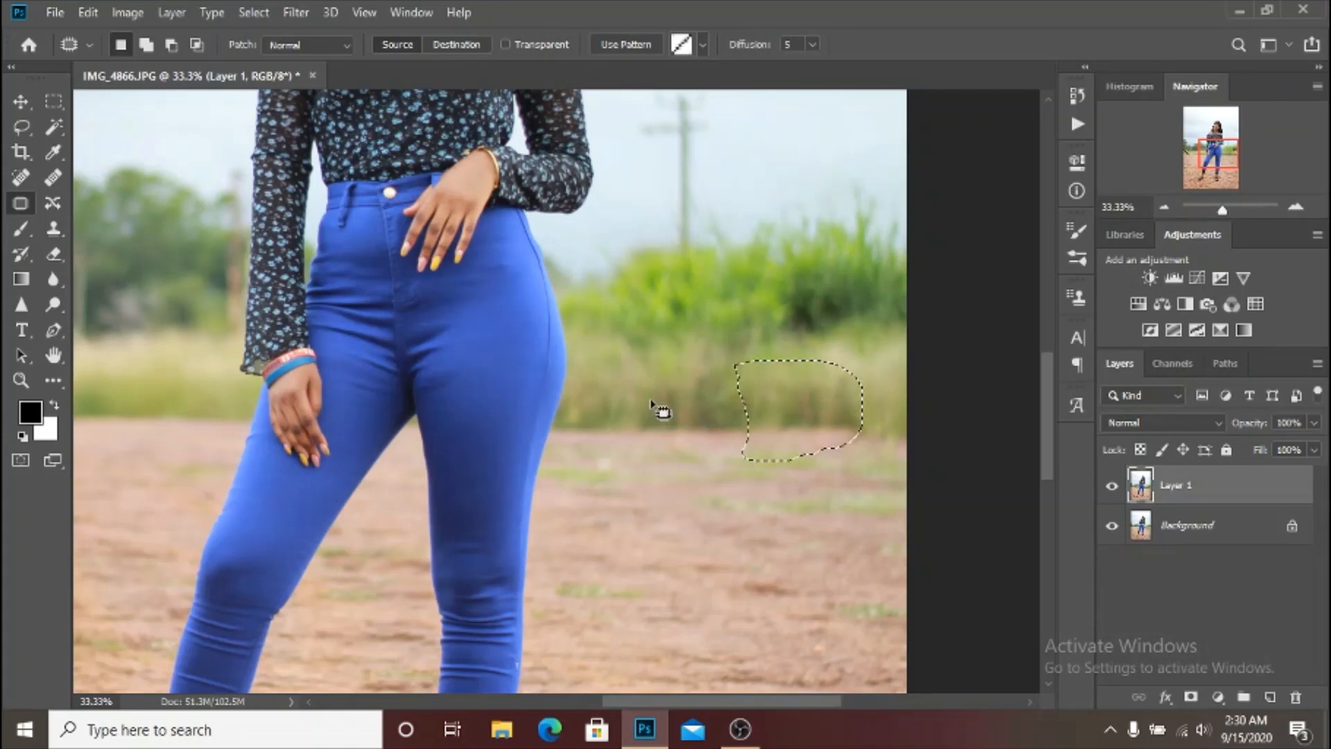
key(ctrl+d)
key(ctrl+minus)
key(ctrl+minus)
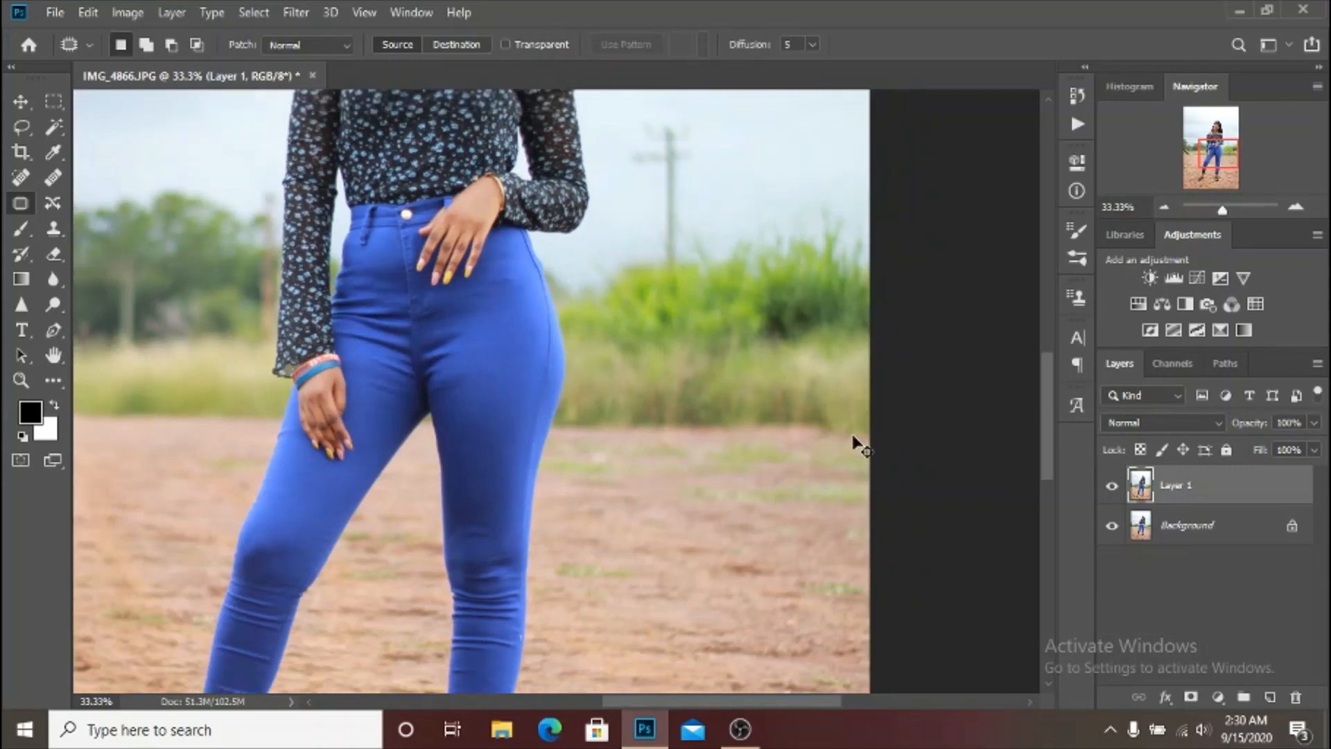
click(1112, 487)
click(1112, 486)
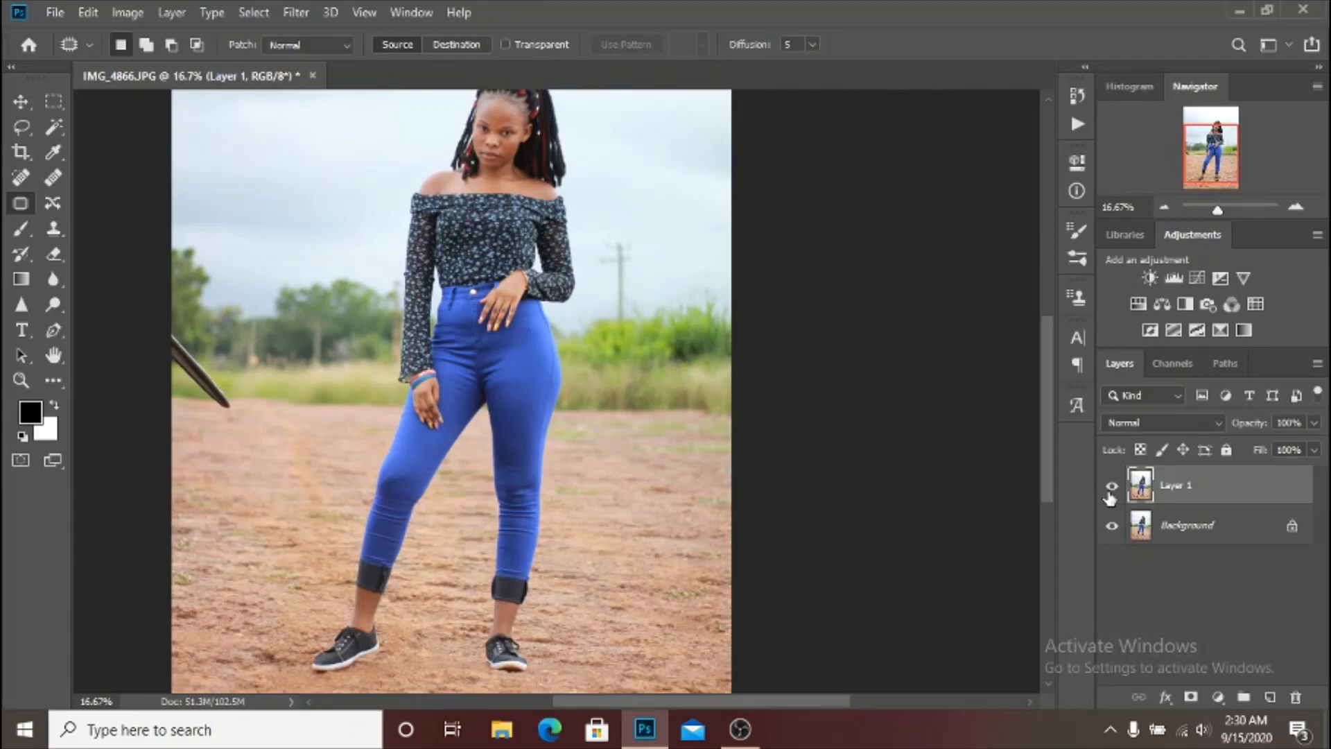
Step: Patch out the dark pole-like object at the photo's left edge with the adjacent grass and trees, then deselect
key(ctrl+plus)
key(ctrl+plus)
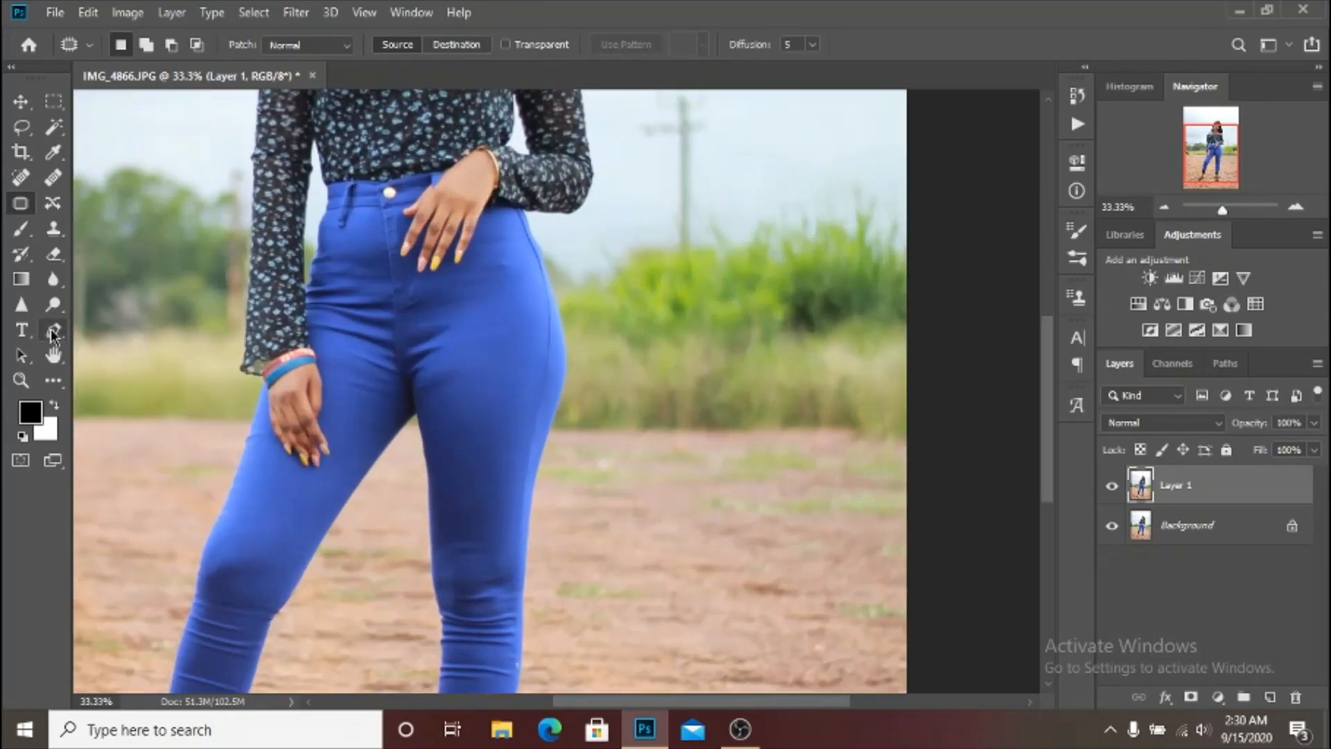
drag(139, 425, 548, 439)
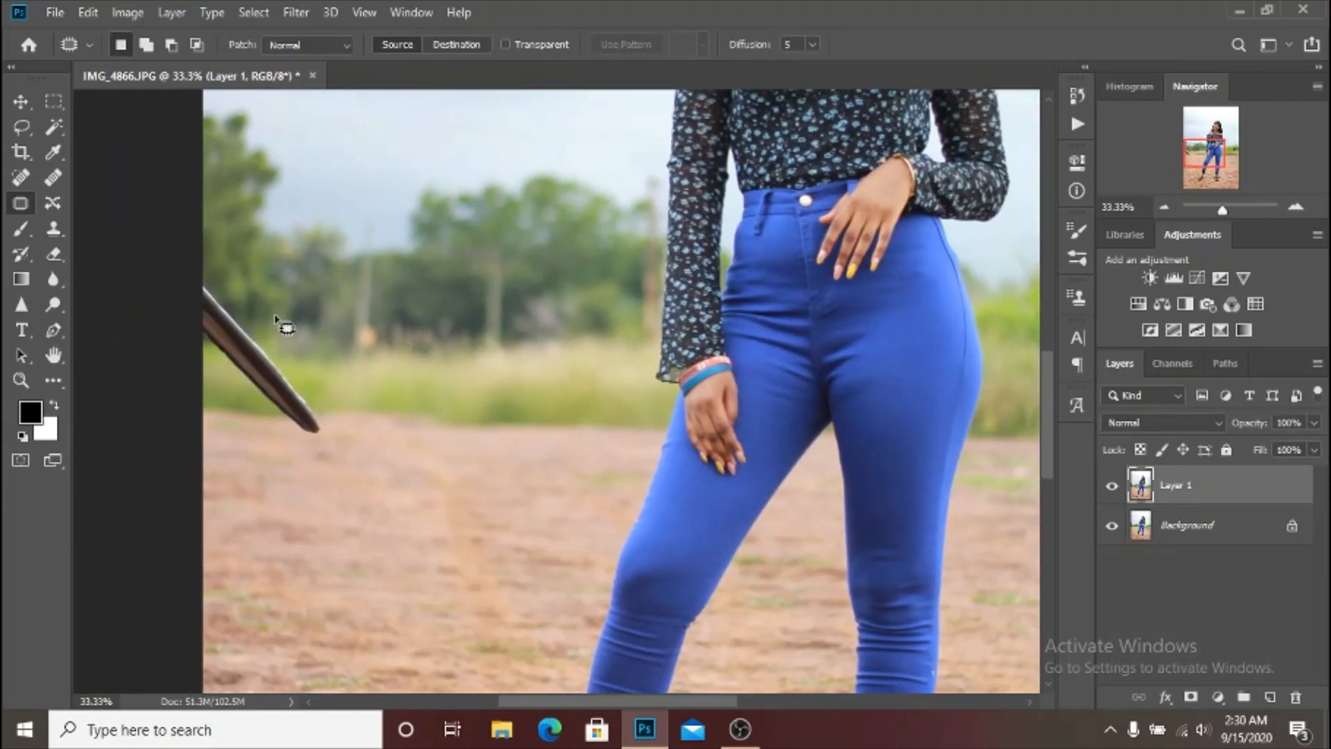
mouse_move(203, 267)
mouse_down()
mouse_move(305, 343)
mouse_move(331, 405)
mouse_move(323, 446)
mouse_up()
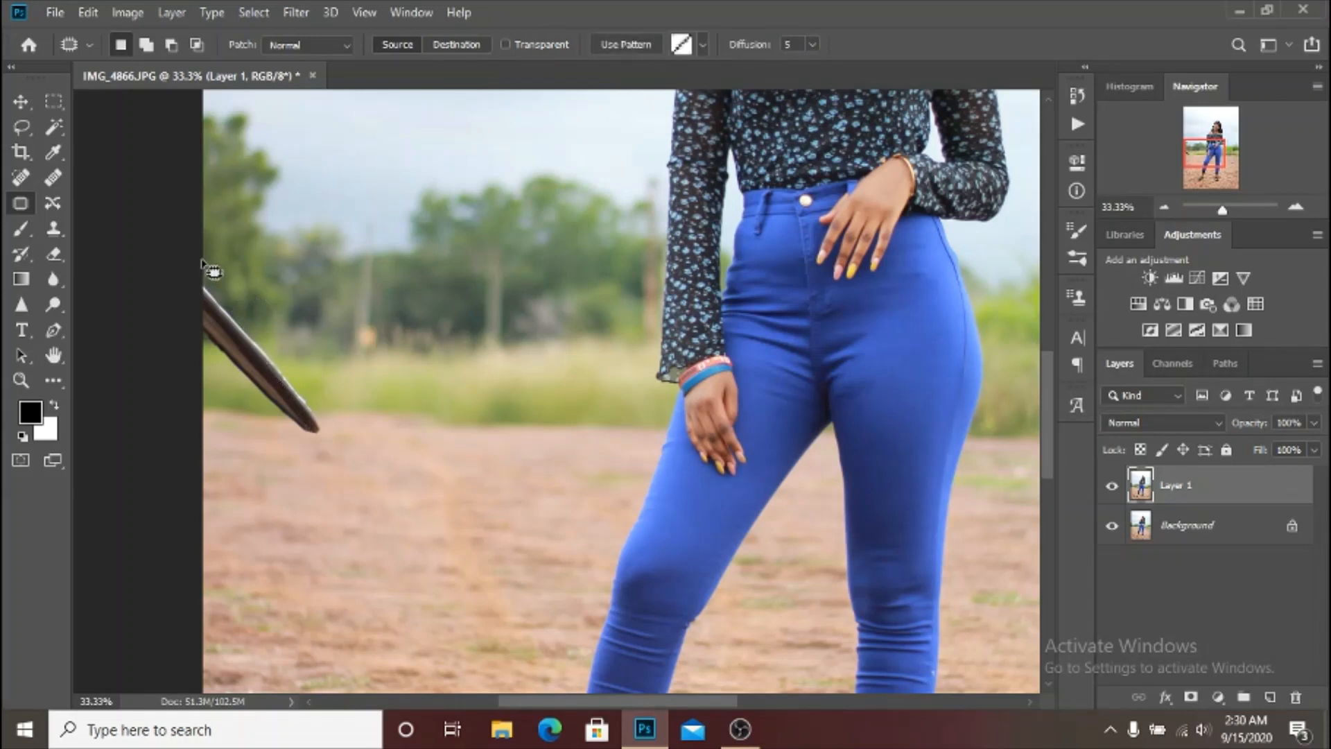
mouse_move(206, 273)
mouse_down()
mouse_move(308, 394)
mouse_move(329, 441)
mouse_move(306, 448)
mouse_move(237, 392)
mouse_move(194, 308)
mouse_up()
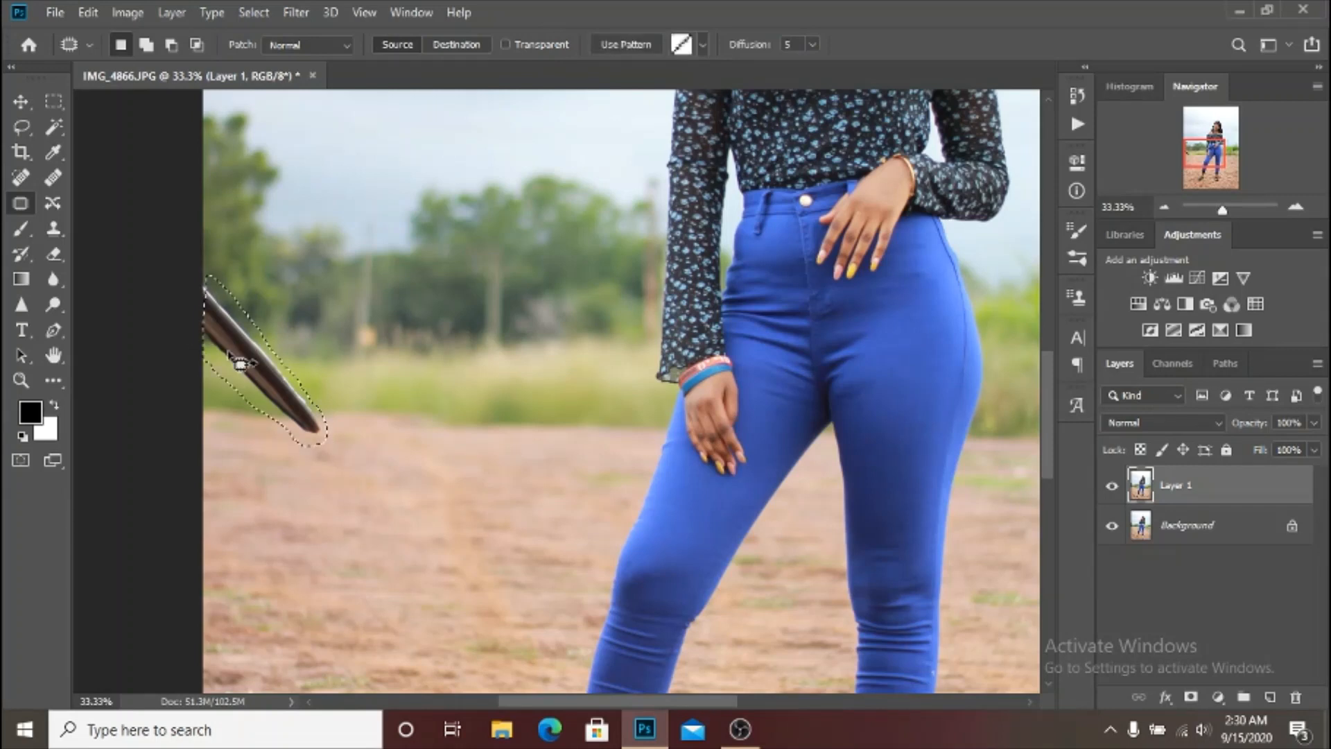
mouse_move(161, 241)
mouse_down()
mouse_move(225, 280)
mouse_move(309, 390)
mouse_move(321, 436)
mouse_move(305, 449)
mouse_move(238, 407)
mouse_move(185, 326)
mouse_up()
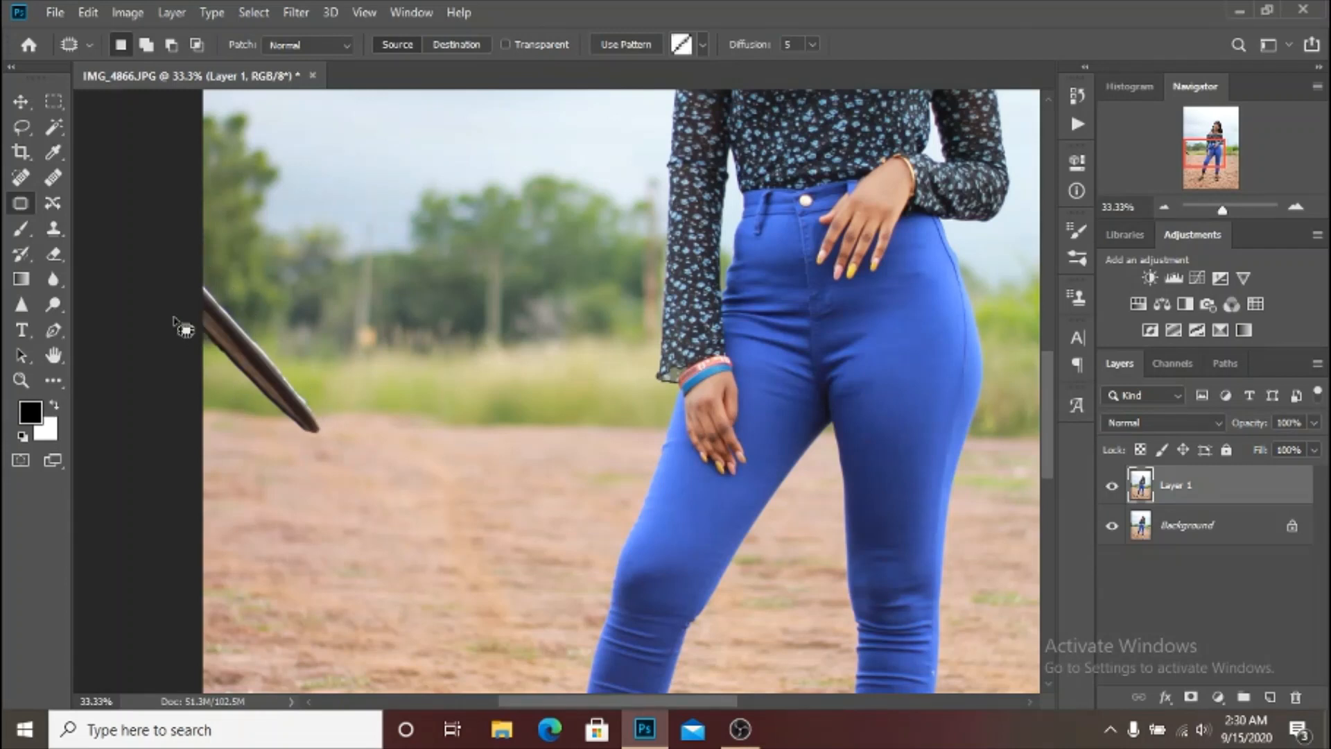
mouse_move(267, 370)
mouse_down()
mouse_move(269, 301)
mouse_move(225, 235)
mouse_move(258, 243)
mouse_move(267, 347)
mouse_move(315, 371)
mouse_move(338, 354)
mouse_up()
key(ctrl+d)
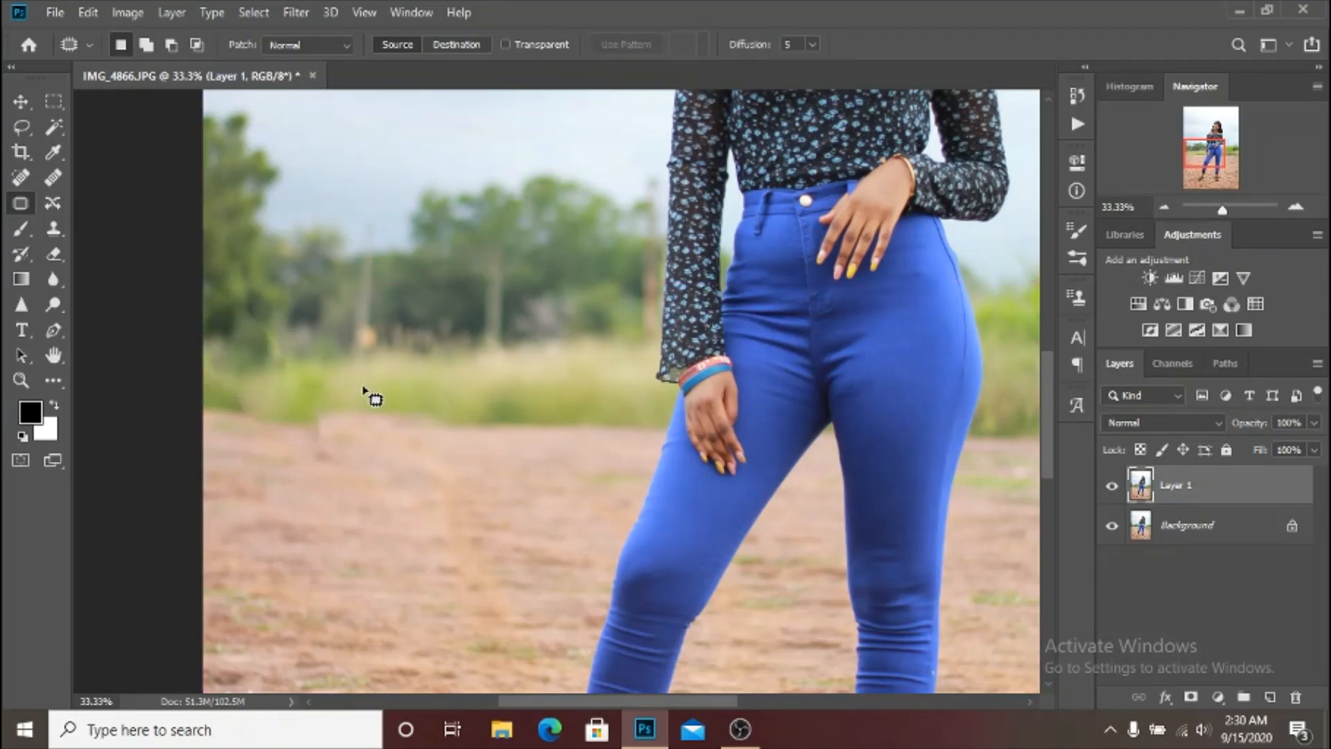
Step: Patch leftover blemishes in the grass where the dark object was, and compare the full photo with the original
mouse_move(273, 412)
mouse_down()
mouse_move(229, 410)
mouse_move(189, 344)
mouse_move(249, 416)
mouse_up()
mouse_move(244, 331)
mouse_down()
mouse_move(308, 353)
mouse_move(208, 251)
mouse_up()
drag(279, 379, 328, 379)
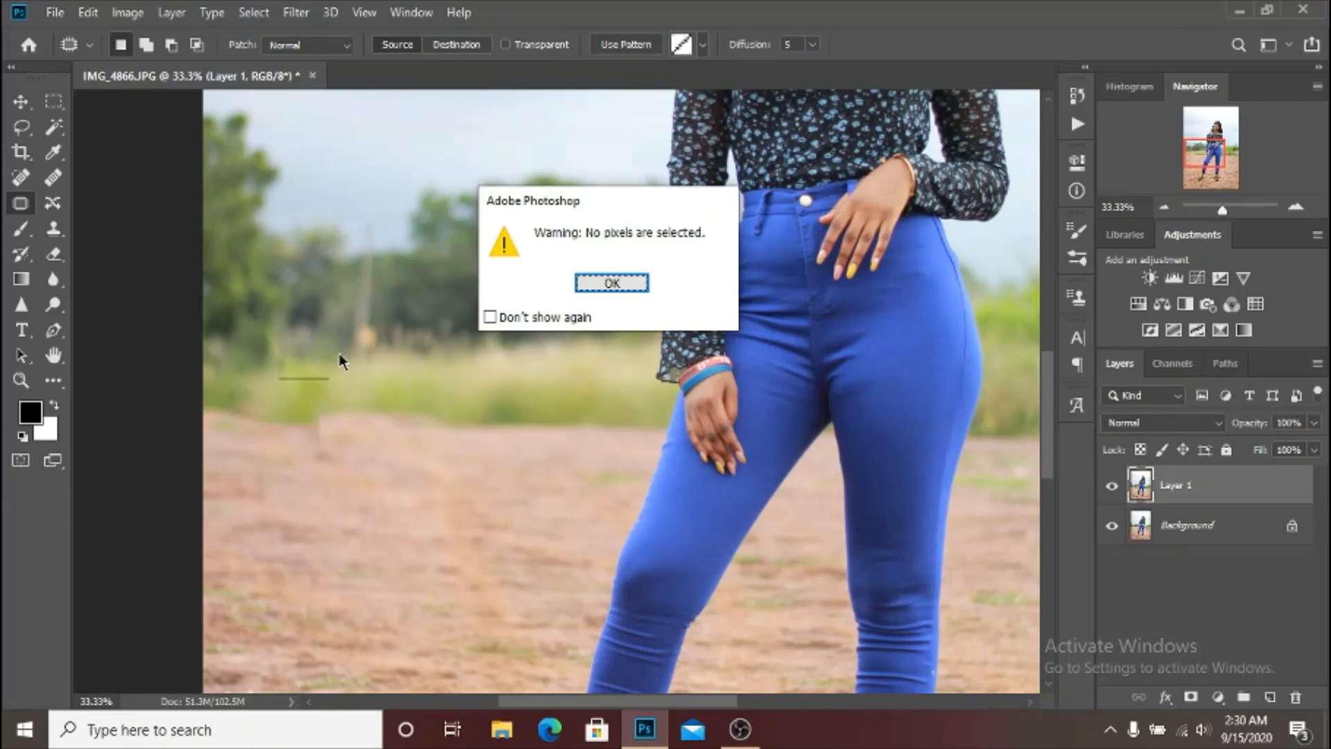
key(Return)
key(ctrl+minus)
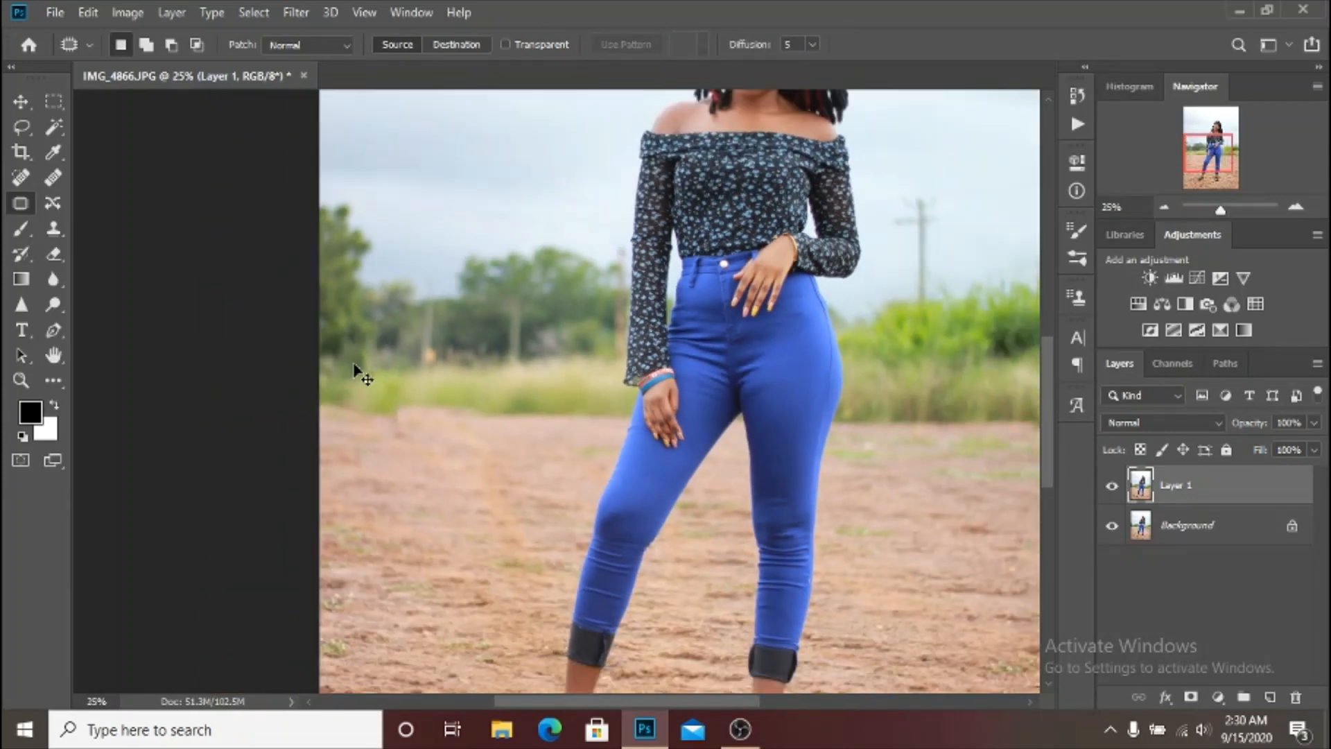
key(ctrl+minus)
key(ctrl+minus)
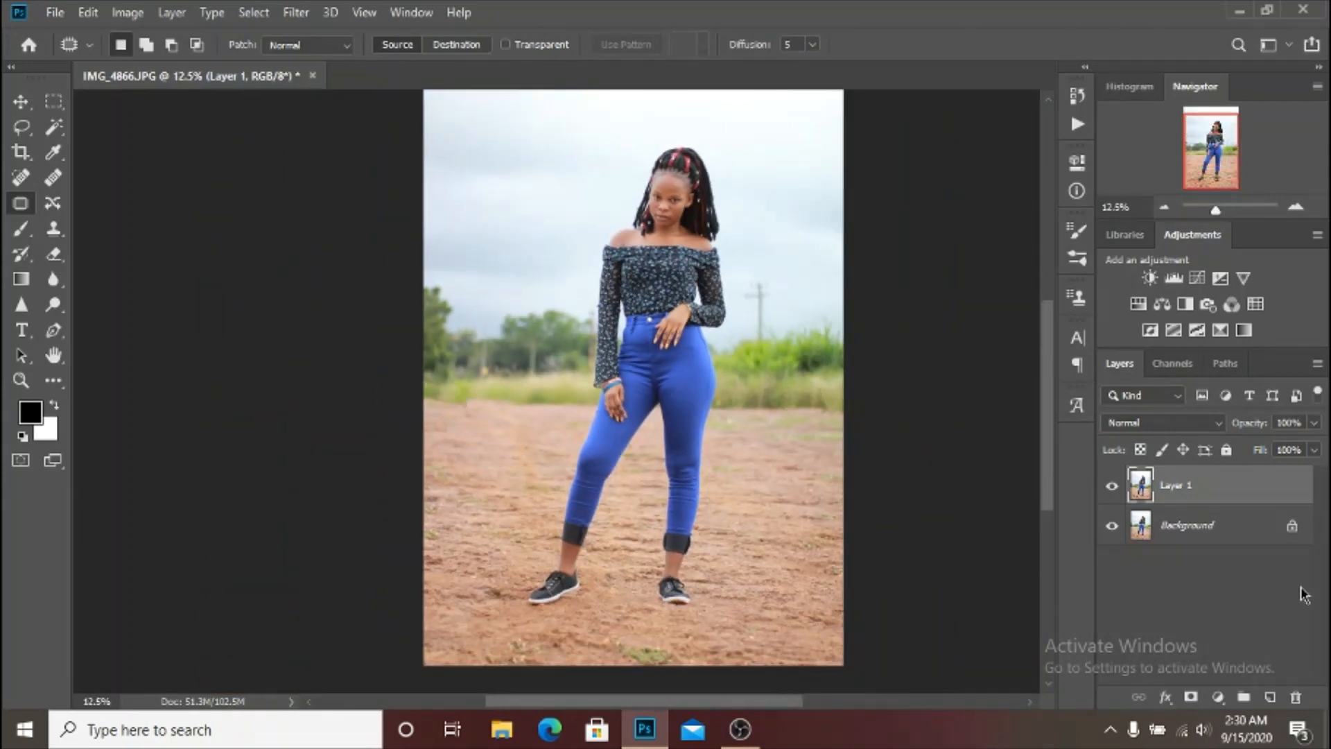
click(1112, 491)
click(1112, 490)
scroll(756, 624, down, 1)
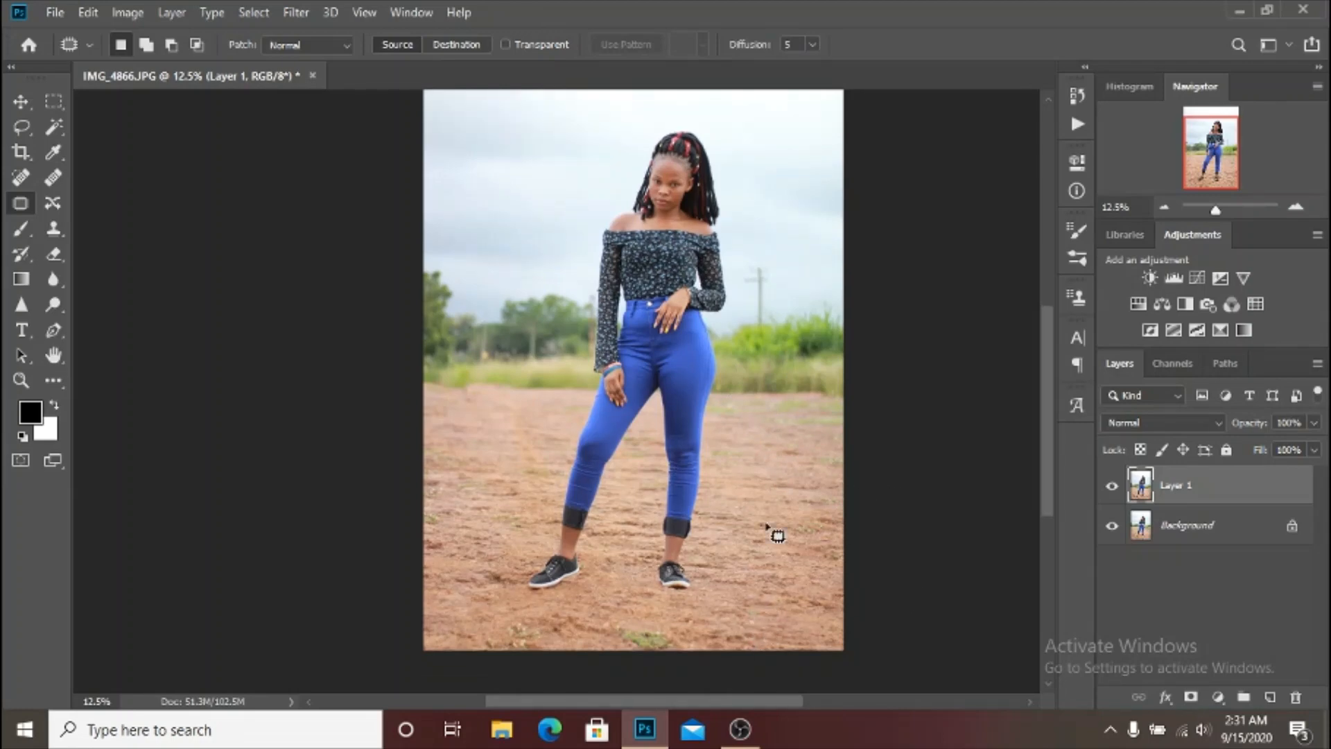
Step: Patch out the green grass clump at the photo's bottom edge below the shoes with clean soil, then deselect
key(ctrl+plus)
key(ctrl+plus)
key(ctrl+plus)
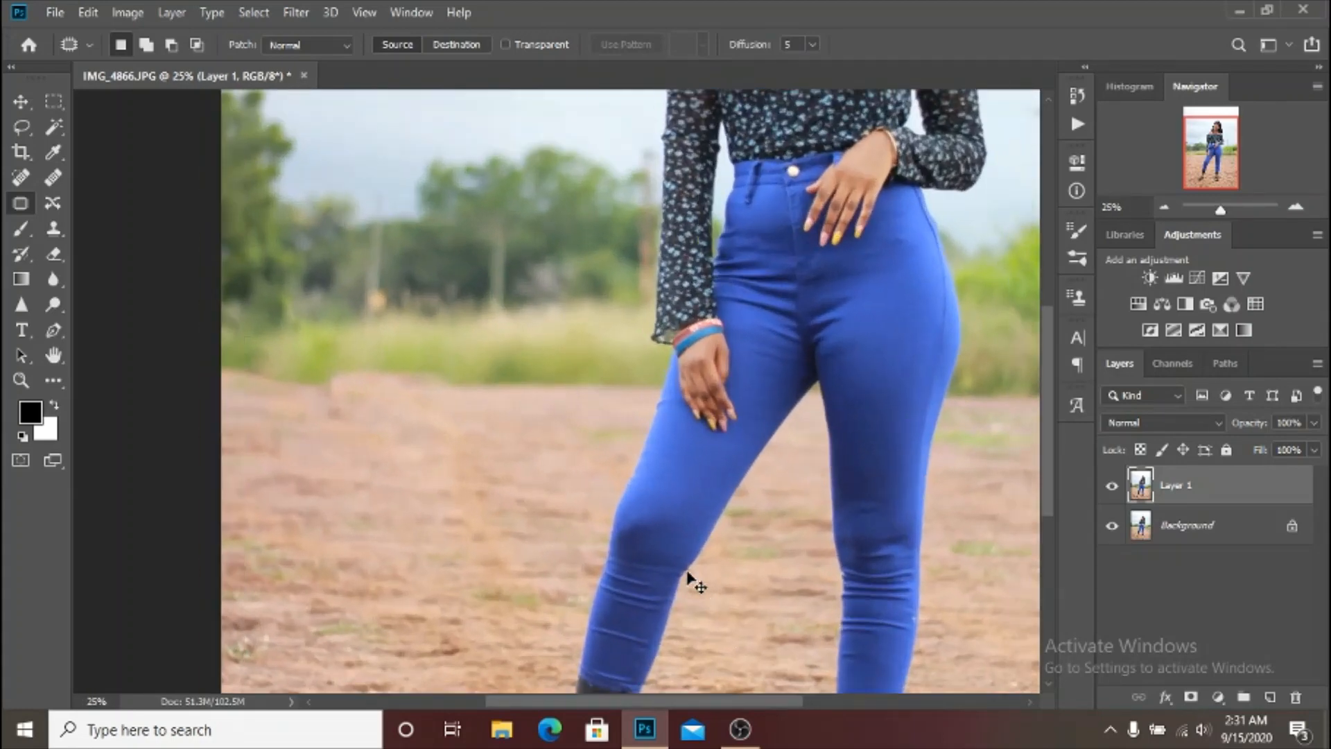
scroll(689, 573, down, 10)
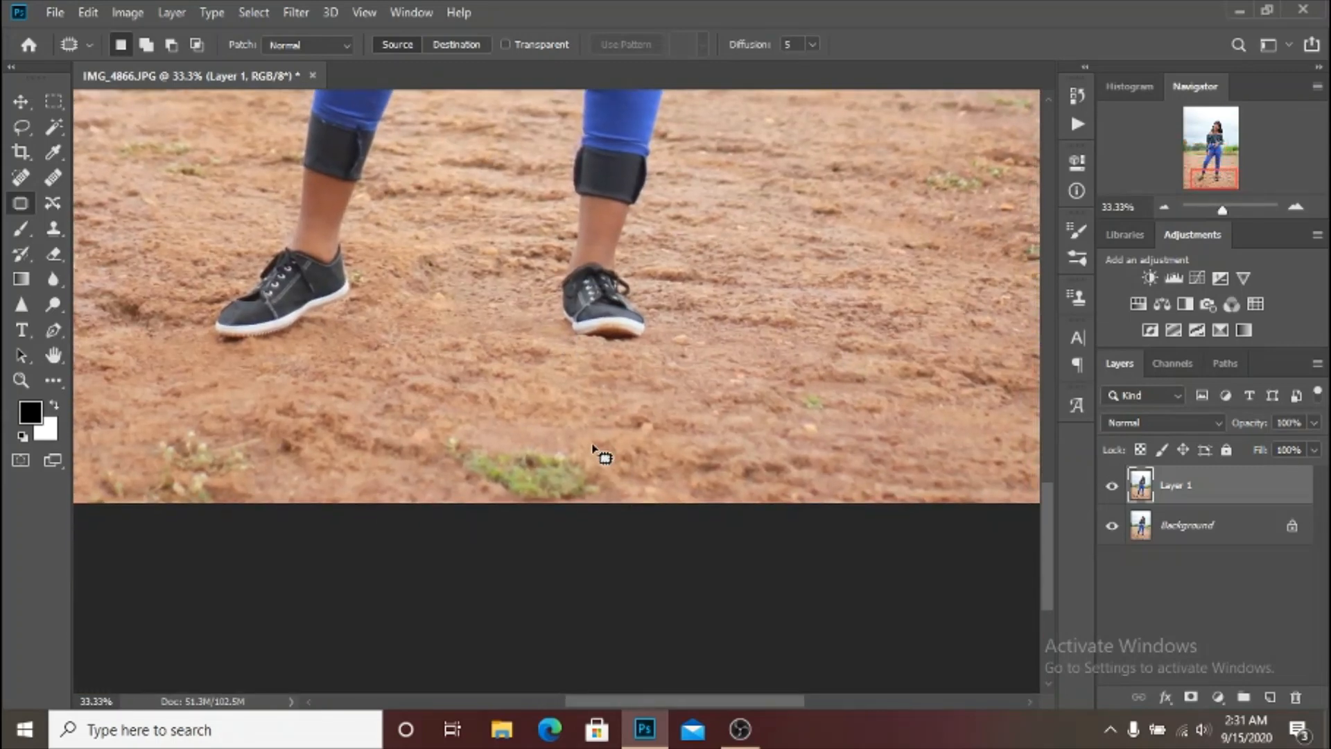
mouse_move(570, 449)
mouse_down()
mouse_move(621, 491)
mouse_move(603, 517)
mouse_move(498, 522)
mouse_move(433, 489)
mouse_move(420, 431)
mouse_move(521, 416)
mouse_move(637, 477)
mouse_move(700, 473)
mouse_move(746, 505)
mouse_up()
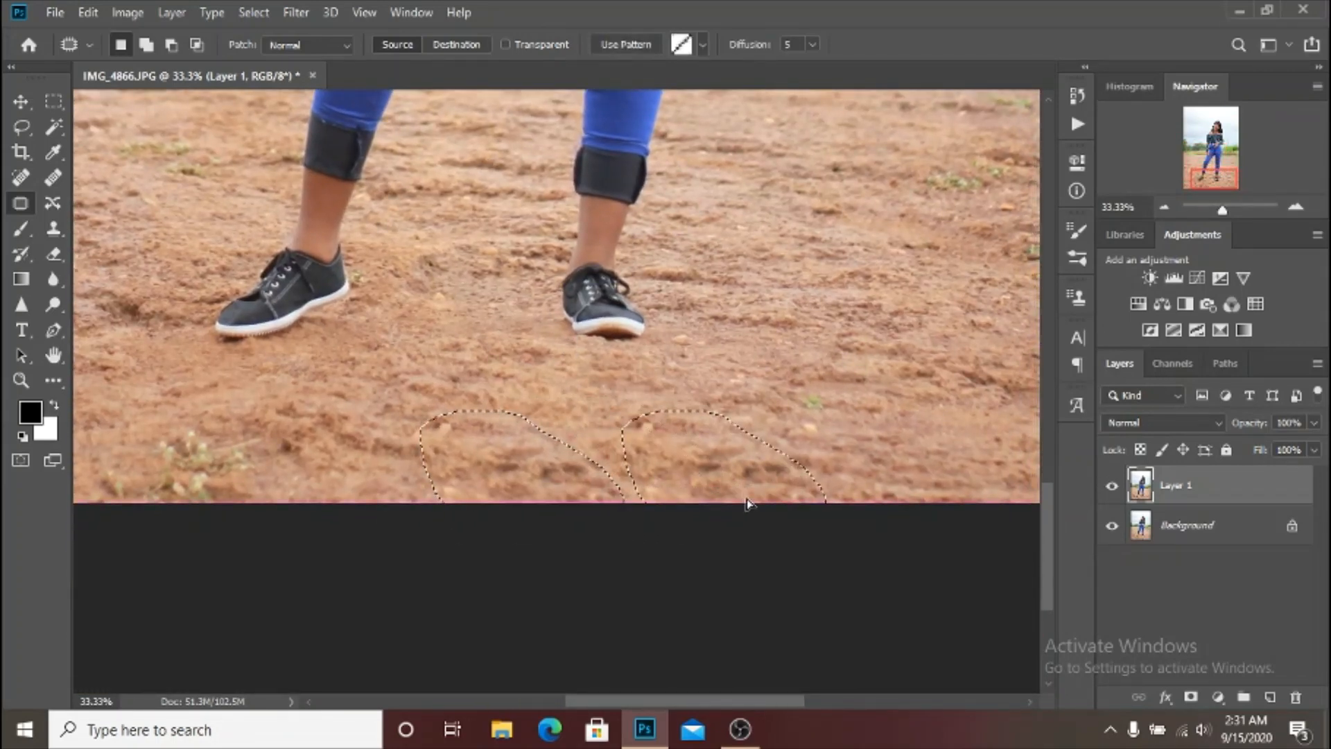
key(ctrl+d)
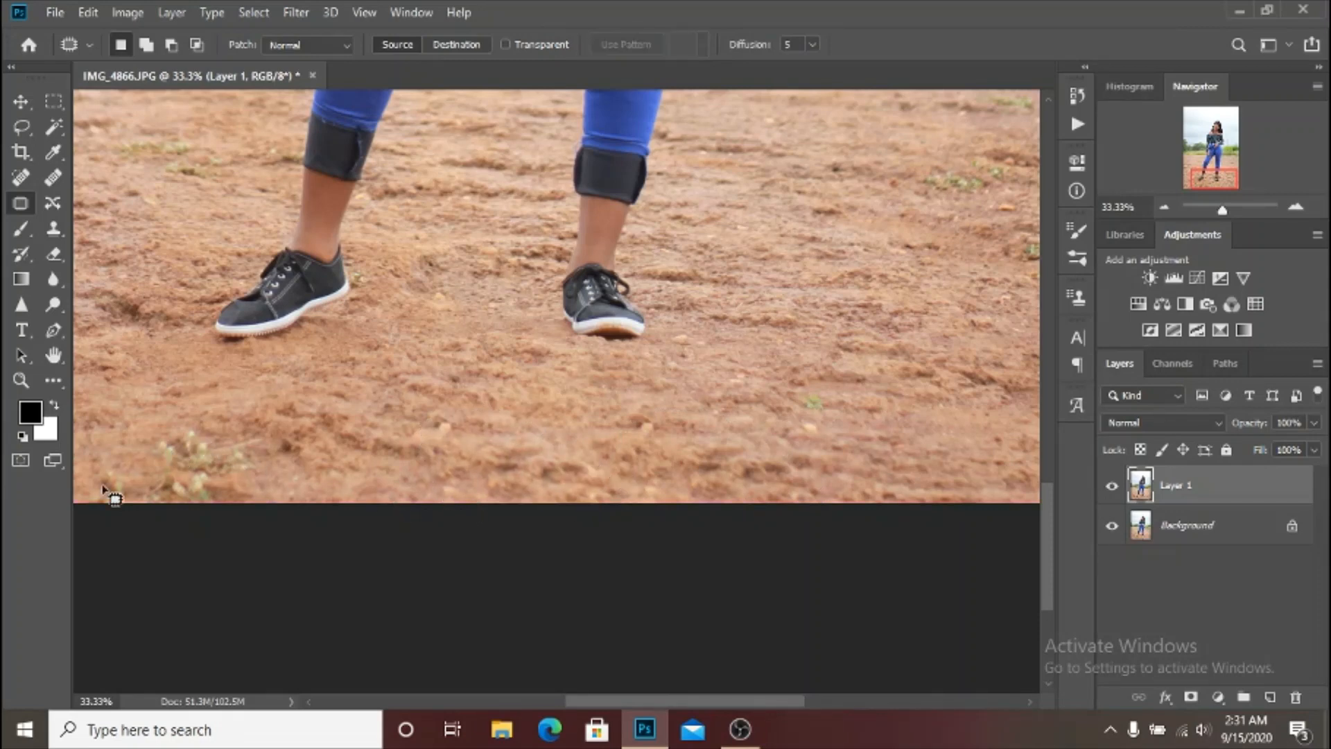
Step: Patch out the flowering weeds near the photo's lower-left corner with clean soil, then deselect
drag(206, 444, 435, 491)
mouse_move(290, 543)
mouse_down()
mouse_move(474, 468)
mouse_move(509, 499)
mouse_move(513, 590)
mouse_move(345, 619)
mouse_move(318, 610)
mouse_up()
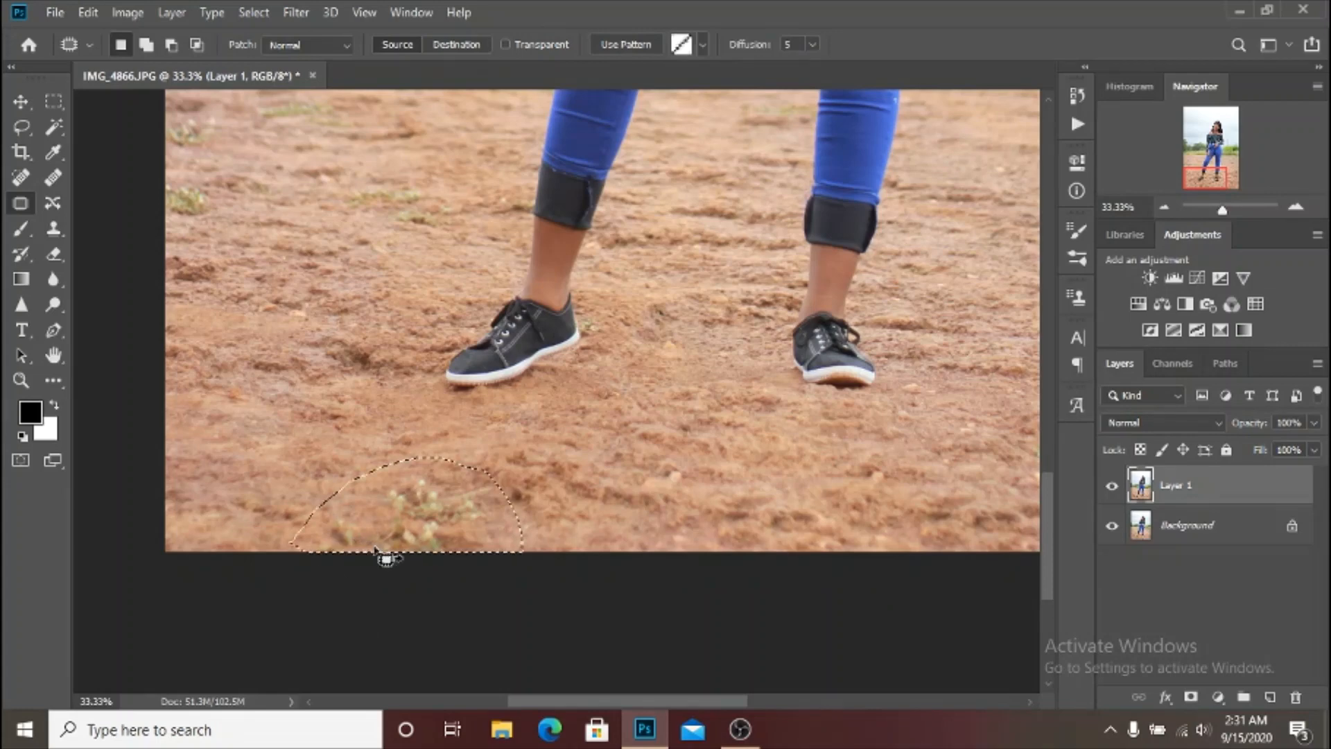
mouse_move(419, 542)
mouse_down()
mouse_move(624, 496)
mouse_move(707, 565)
mouse_move(653, 639)
mouse_up()
key(ctrl+d)
Step: Patch out the small grass patch on the ground beside the left trouser cuff, then deselect
drag(381, 377, 392, 507)
mouse_move(518, 479)
mouse_down()
mouse_move(521, 439)
mouse_move(402, 464)
mouse_move(394, 452)
mouse_move(448, 514)
mouse_move(368, 467)
mouse_up()
key(ctrl+d)
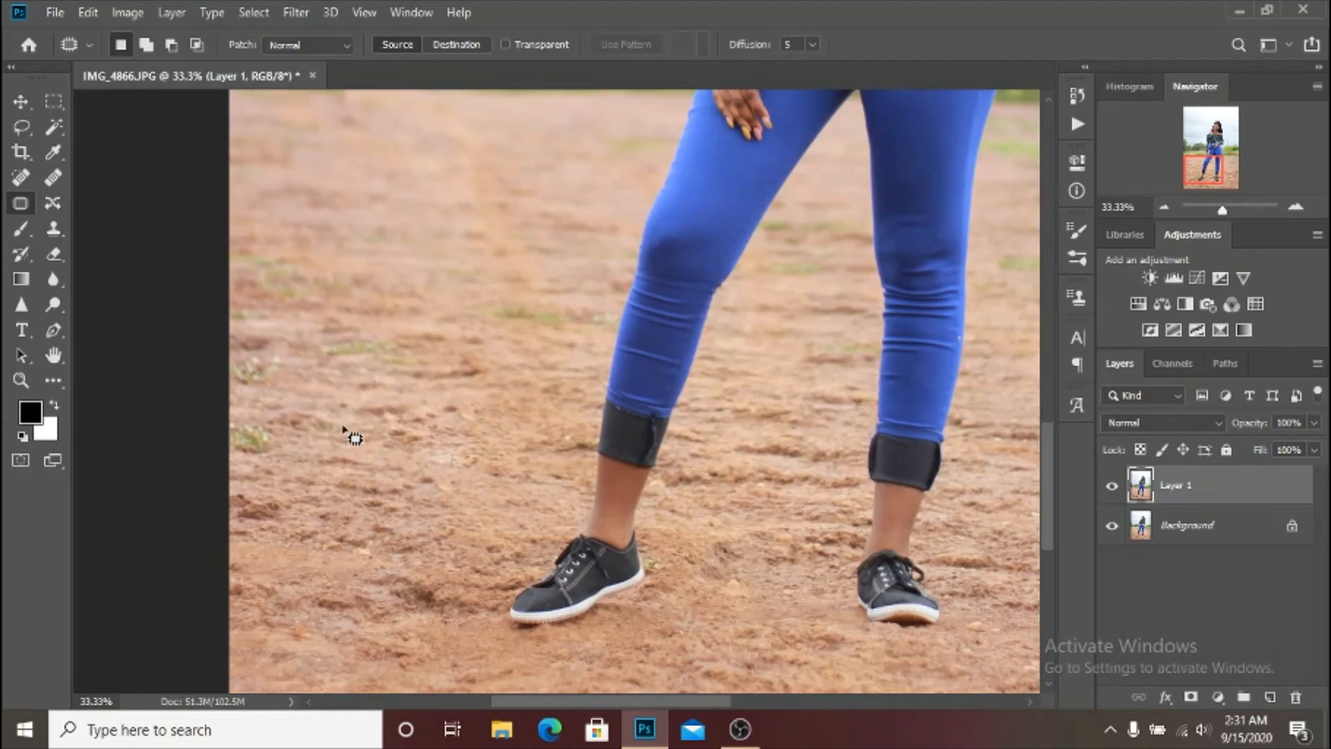
Step: Patch out the weeds along the photo's left edge and the grass tufts left of the subject's legs with clean soil, then deselect
mouse_move(274, 421)
mouse_down()
mouse_move(290, 453)
mouse_move(236, 478)
mouse_move(223, 428)
mouse_move(258, 412)
mouse_move(316, 470)
mouse_up()
mouse_move(287, 341)
mouse_down()
mouse_move(244, 383)
mouse_move(226, 373)
mouse_move(255, 331)
mouse_move(283, 338)
mouse_up()
mouse_move(276, 367)
mouse_down()
mouse_move(288, 398)
mouse_move(425, 369)
mouse_move(363, 323)
mouse_move(297, 345)
mouse_move(312, 362)
mouse_up()
drag(386, 336, 306, 396)
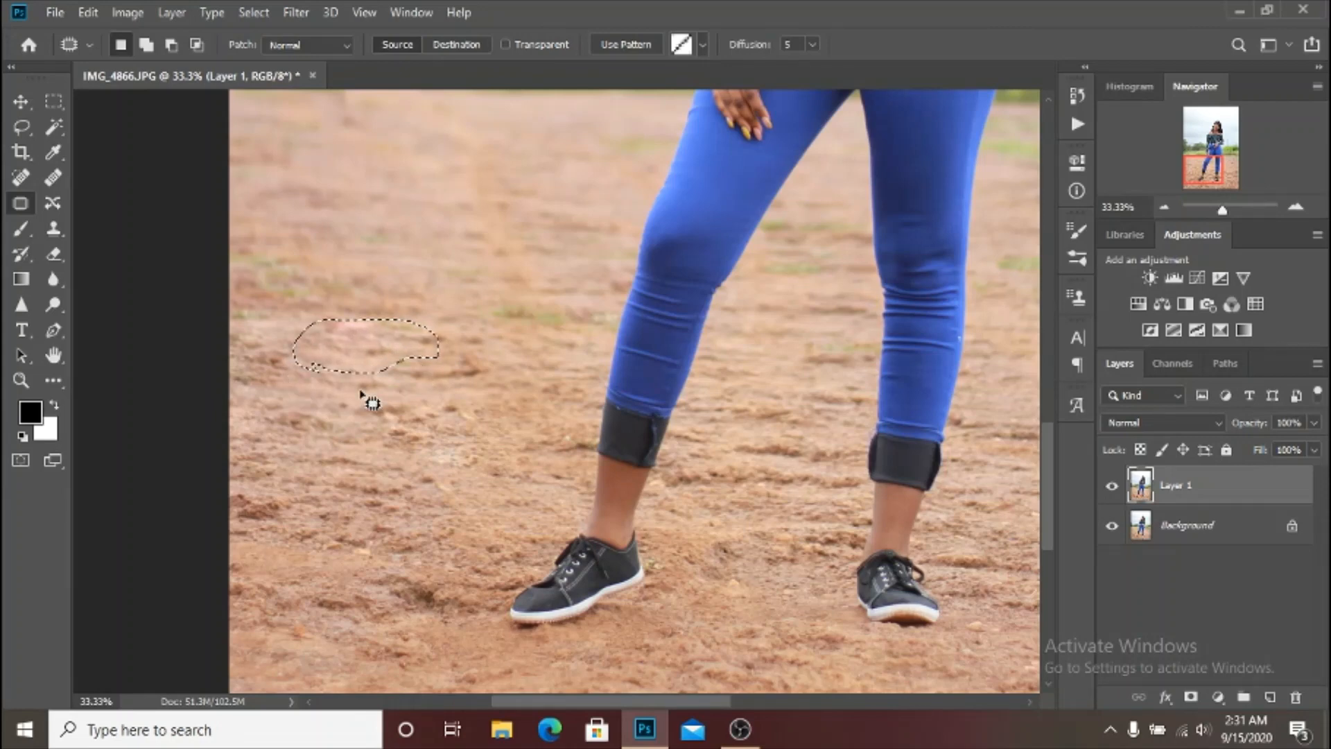
click(363, 395)
mouse_move(489, 342)
mouse_down()
mouse_move(583, 354)
mouse_move(535, 288)
mouse_move(506, 391)
mouse_up()
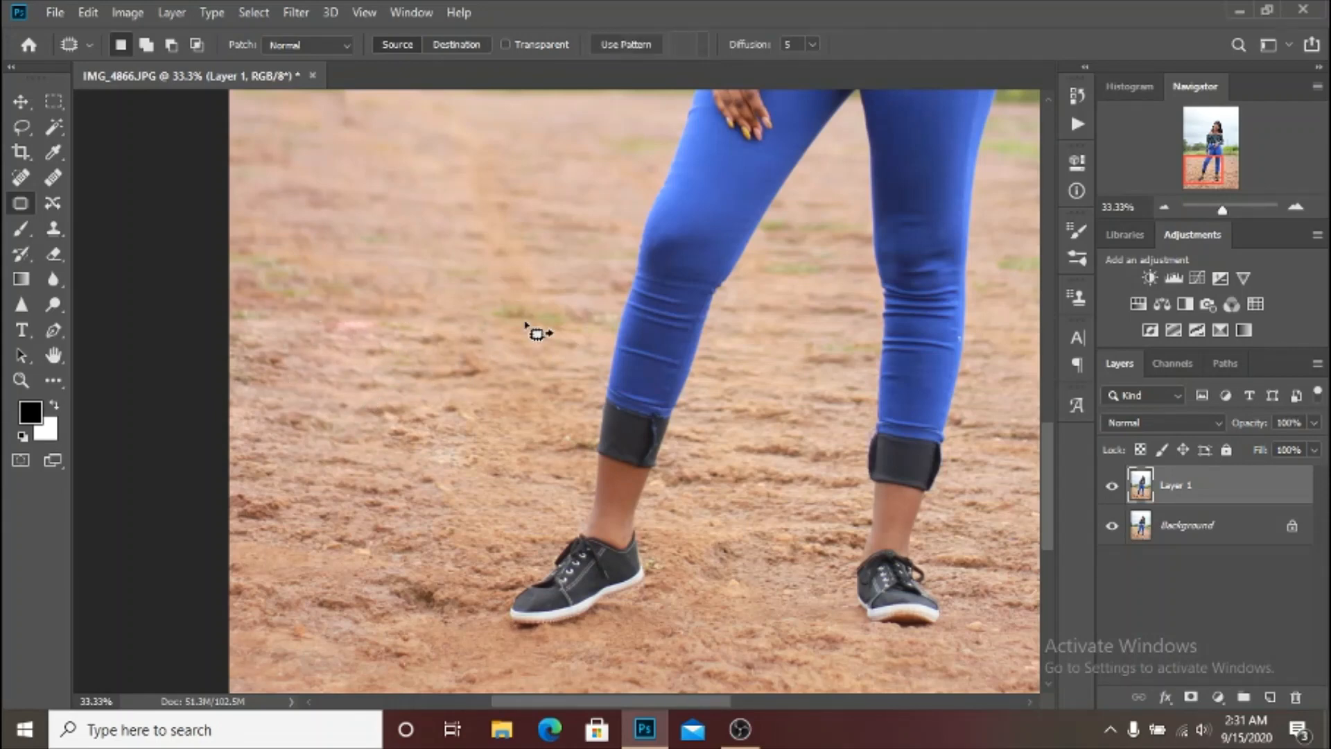
click(510, 393)
Step: Patch out the grass tuft right of the subject's knee and the weeds on the soil right of the shoes
drag(815, 508, 568, 470)
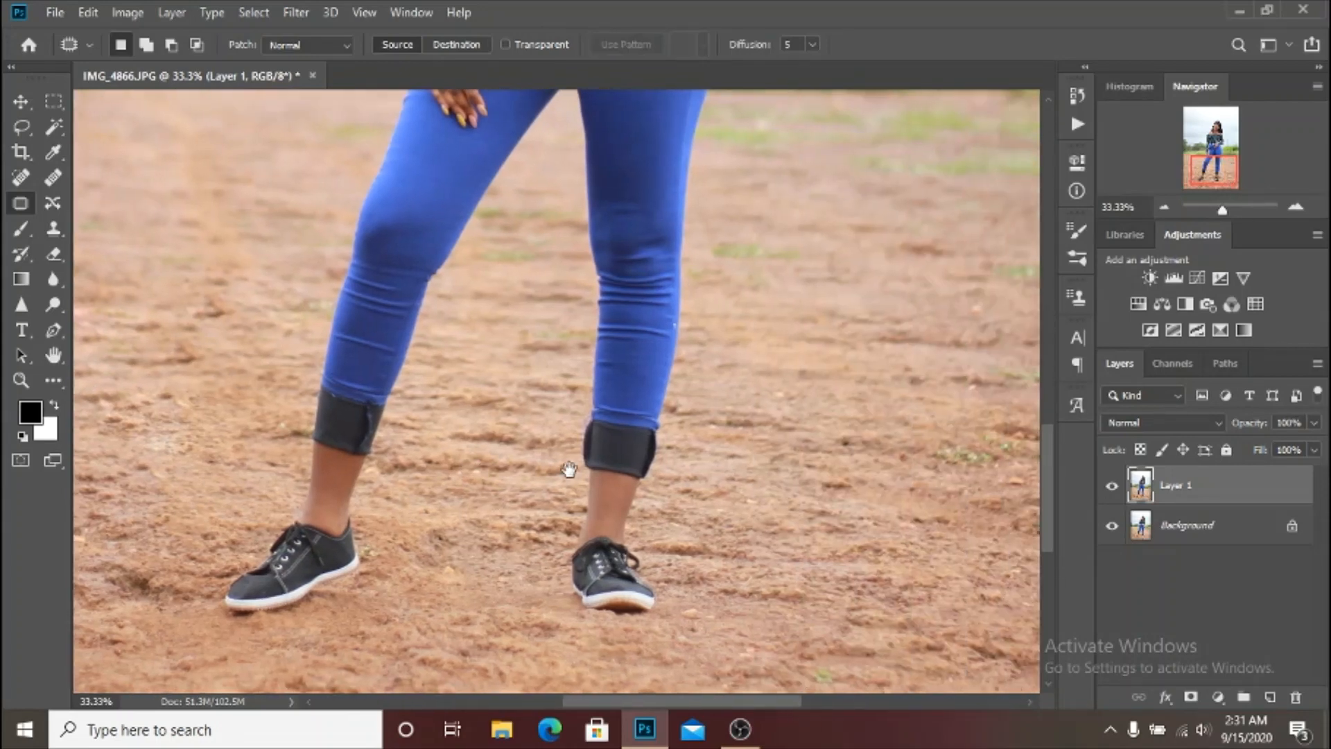
drag(781, 359, 559, 395)
mouse_move(507, 316)
mouse_down()
mouse_move(607, 318)
mouse_move(637, 299)
mouse_move(505, 271)
mouse_move(470, 295)
mouse_move(464, 308)
mouse_move(600, 378)
mouse_up()
mouse_move(711, 471)
mouse_down()
mouse_move(697, 528)
mouse_move(737, 535)
mouse_move(809, 590)
mouse_move(816, 514)
mouse_move(772, 468)
mouse_move(739, 461)
mouse_up()
drag(761, 511, 688, 531)
click(683, 534)
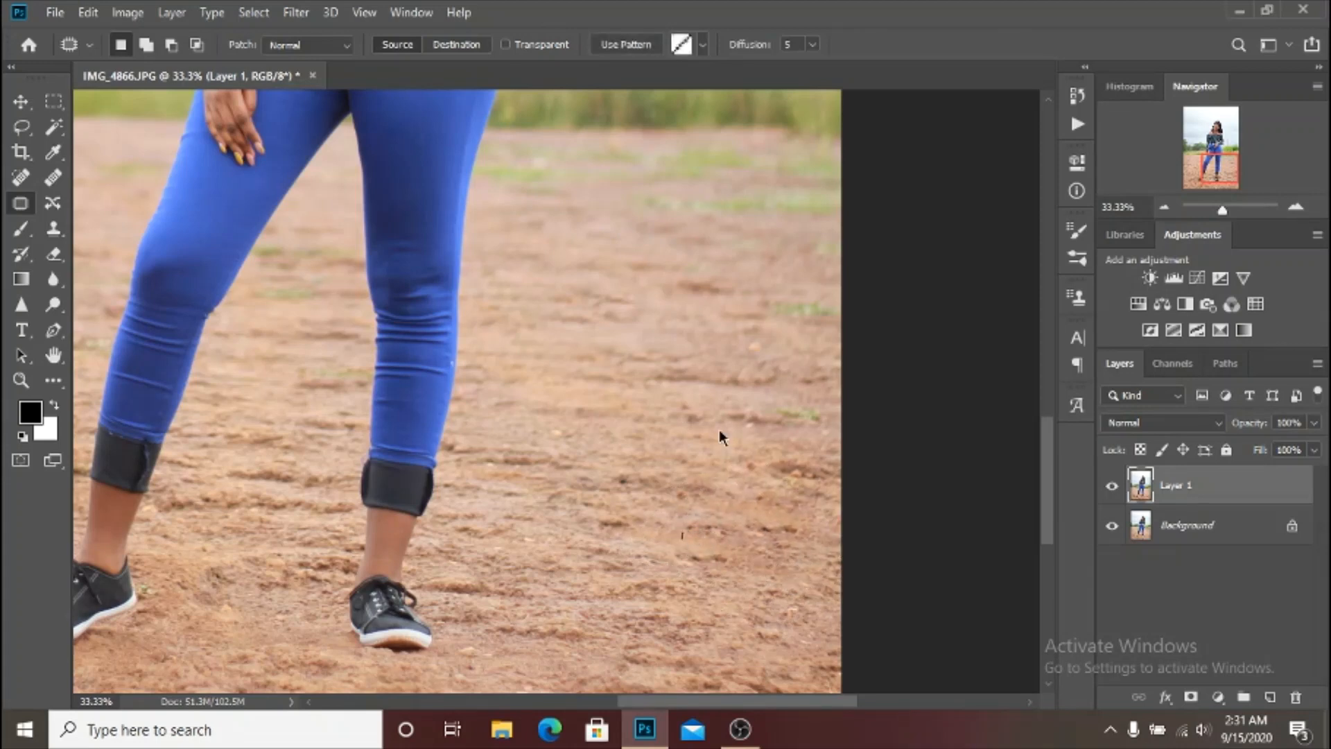
key(Return)
Step: Patch out the remaining grass tufts on the soil near the photo's right edge, then deselect
mouse_move(737, 425)
mouse_down()
mouse_move(823, 389)
mouse_move(725, 404)
mouse_move(749, 437)
mouse_up()
mouse_move(741, 312)
mouse_down()
mouse_move(870, 327)
mouse_move(783, 277)
mouse_move(676, 347)
mouse_up()
mouse_move(653, 264)
mouse_down()
mouse_move(795, 269)
mouse_move(663, 236)
mouse_move(654, 259)
mouse_up()
drag(702, 275, 681, 311)
key(ctrl+d)
Step: Patch out the faint grass between the subject's legs with clean soil, then deselect
mouse_move(263, 312)
mouse_down()
mouse_move(291, 314)
mouse_move(326, 278)
mouse_move(285, 238)
mouse_move(261, 254)
mouse_move(252, 302)
mouse_move(270, 367)
mouse_up()
mouse_move(281, 381)
mouse_down()
mouse_move(348, 400)
mouse_move(360, 356)
mouse_move(331, 355)
mouse_move(292, 308)
mouse_up()
mouse_move(280, 279)
mouse_down()
mouse_move(323, 278)
mouse_move(352, 227)
mouse_move(264, 243)
mouse_move(256, 272)
mouse_move(306, 341)
mouse_up()
click(276, 393)
Step: Compare the full retouched photo with the original by toggling the visibility of Layer 1
key(ctrl+minus)
key(ctrl+minus)
key(ctrl+minus)
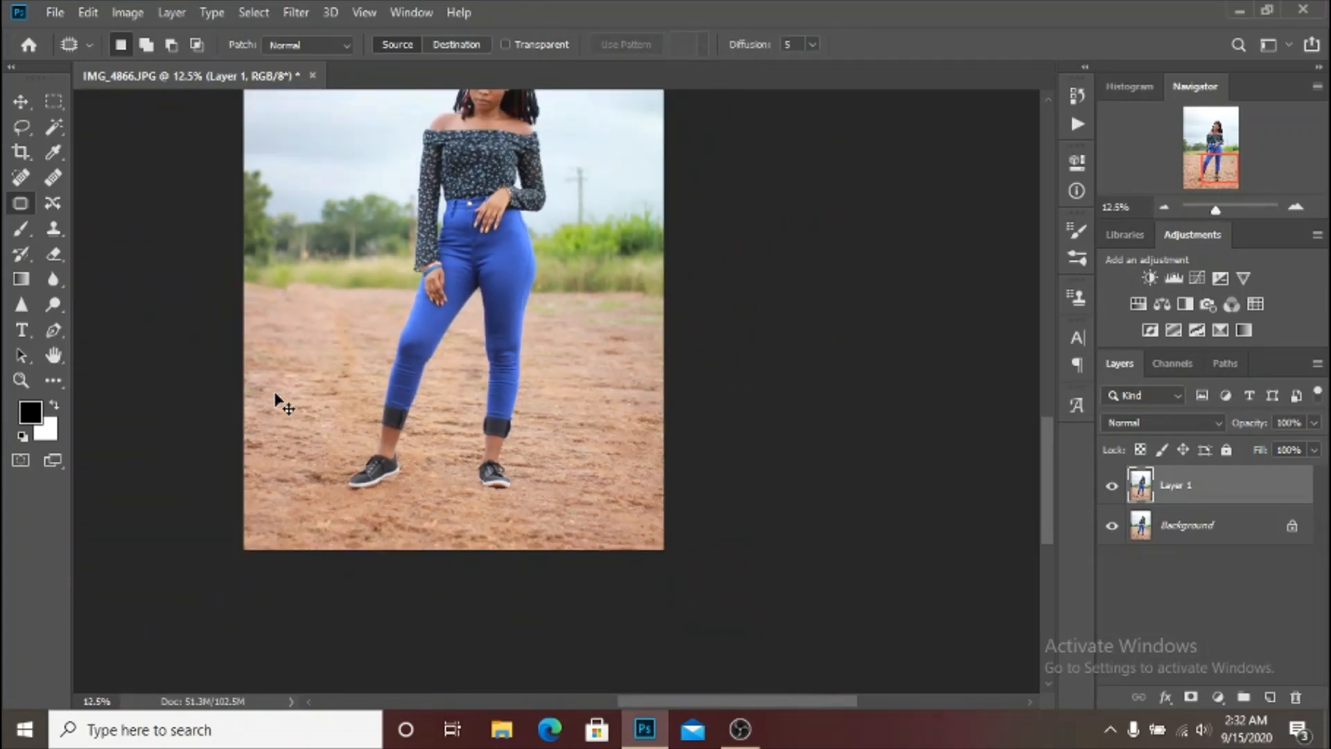
key(ctrl+minus)
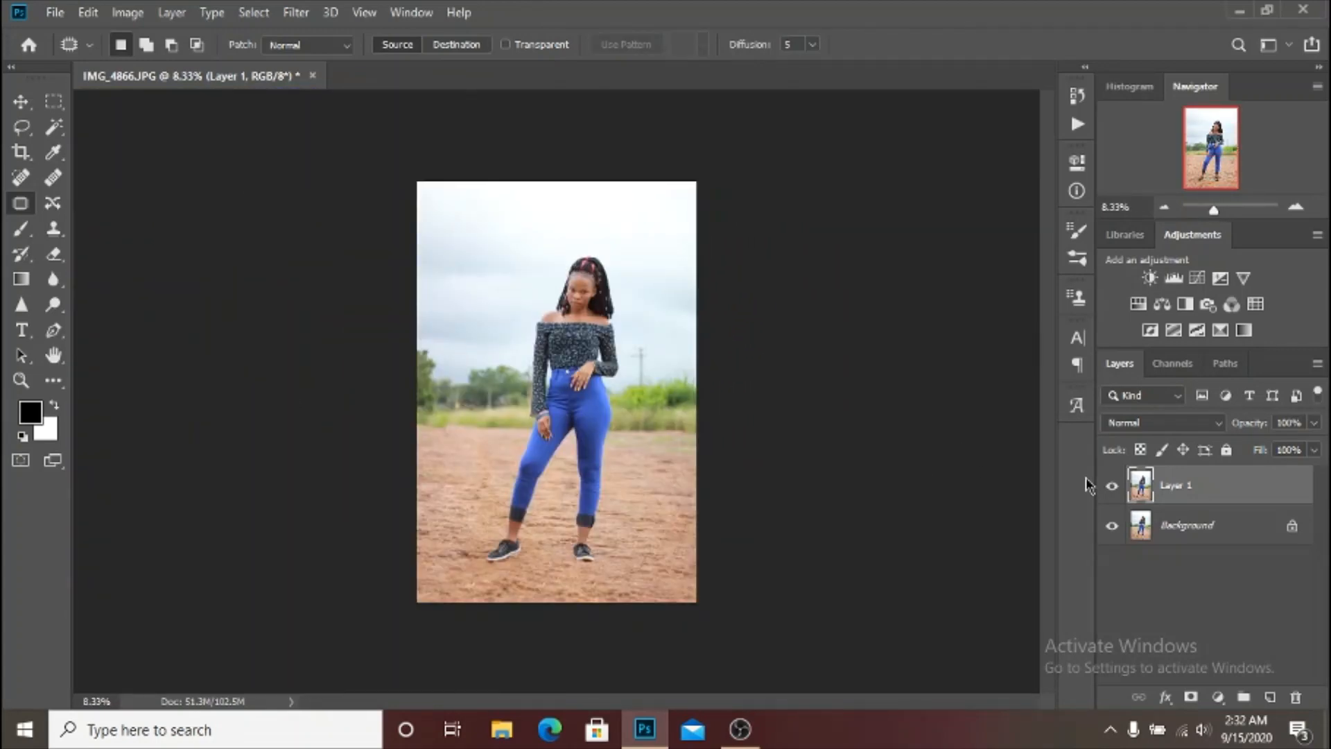
click(1111, 486)
click(1111, 494)
key(ctrl+plus)
key(ctrl+minus)
click(1111, 493)
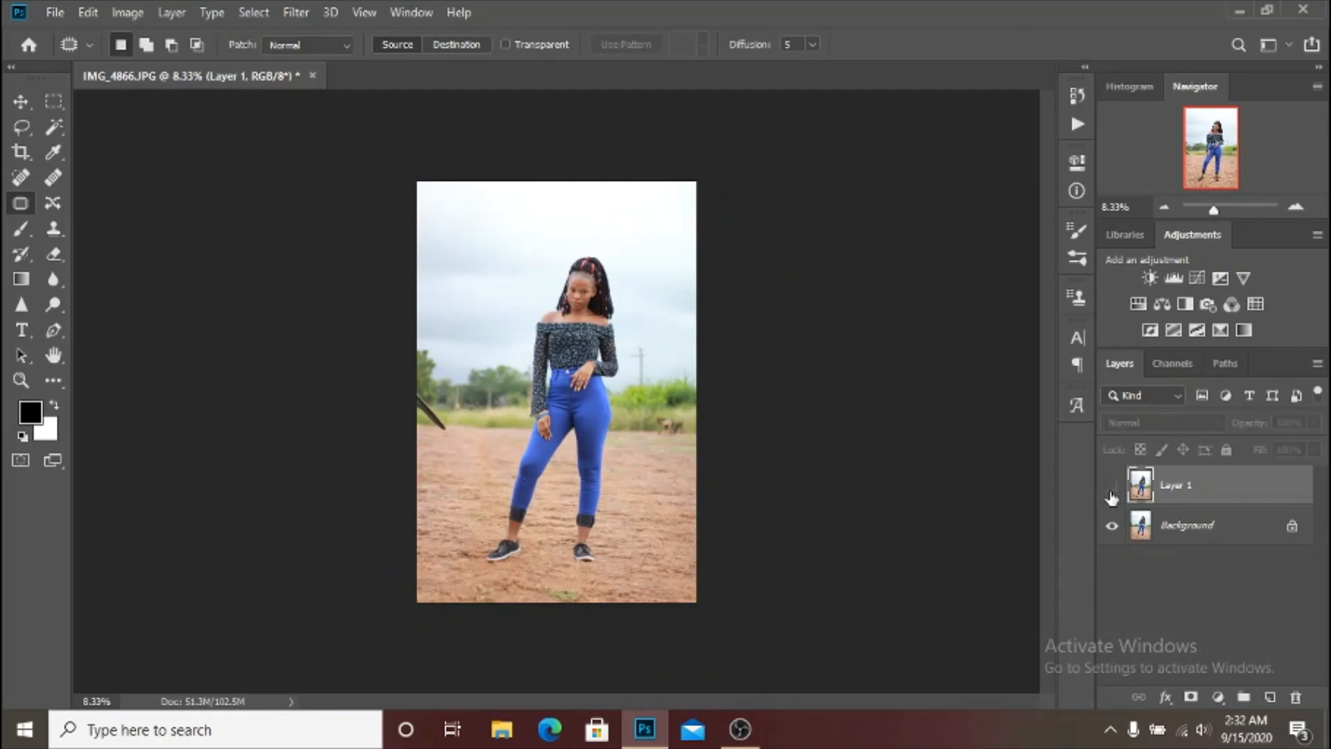
click(1111, 494)
click(1111, 493)
click(1112, 493)
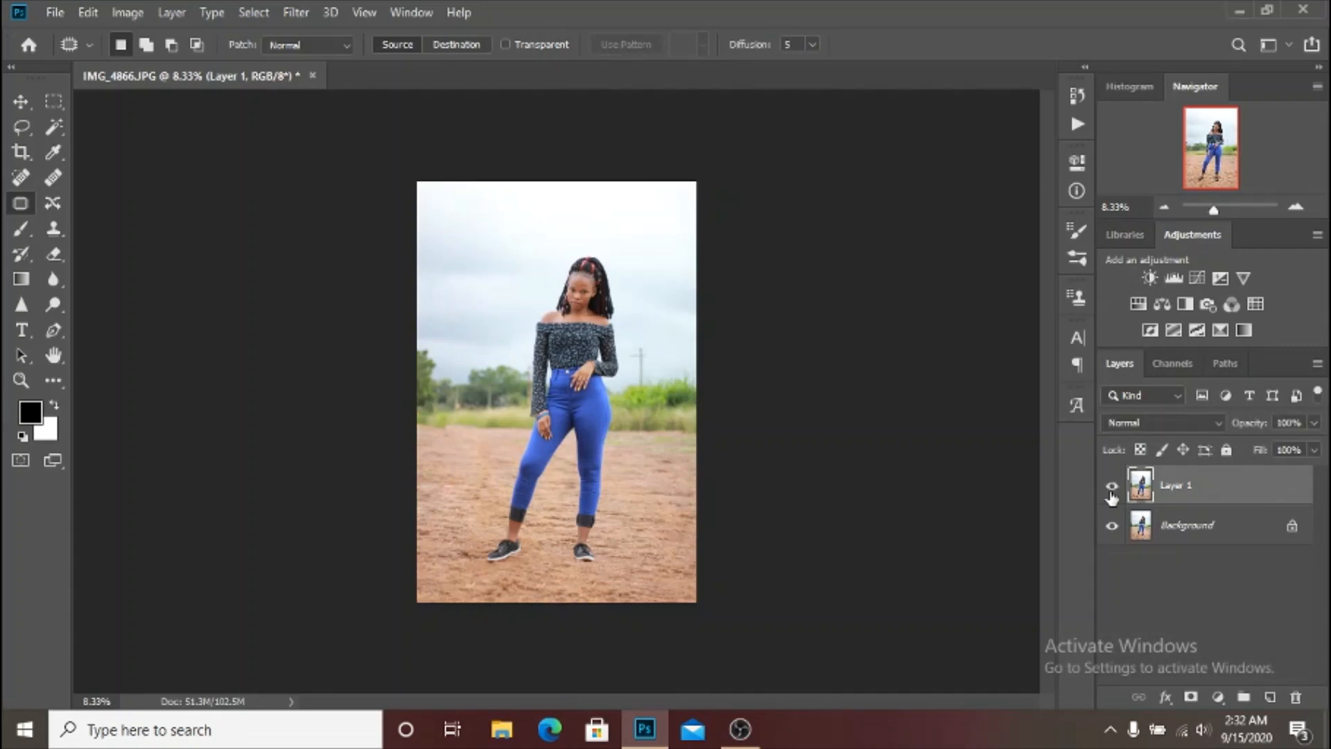
key(ctrl+plus)
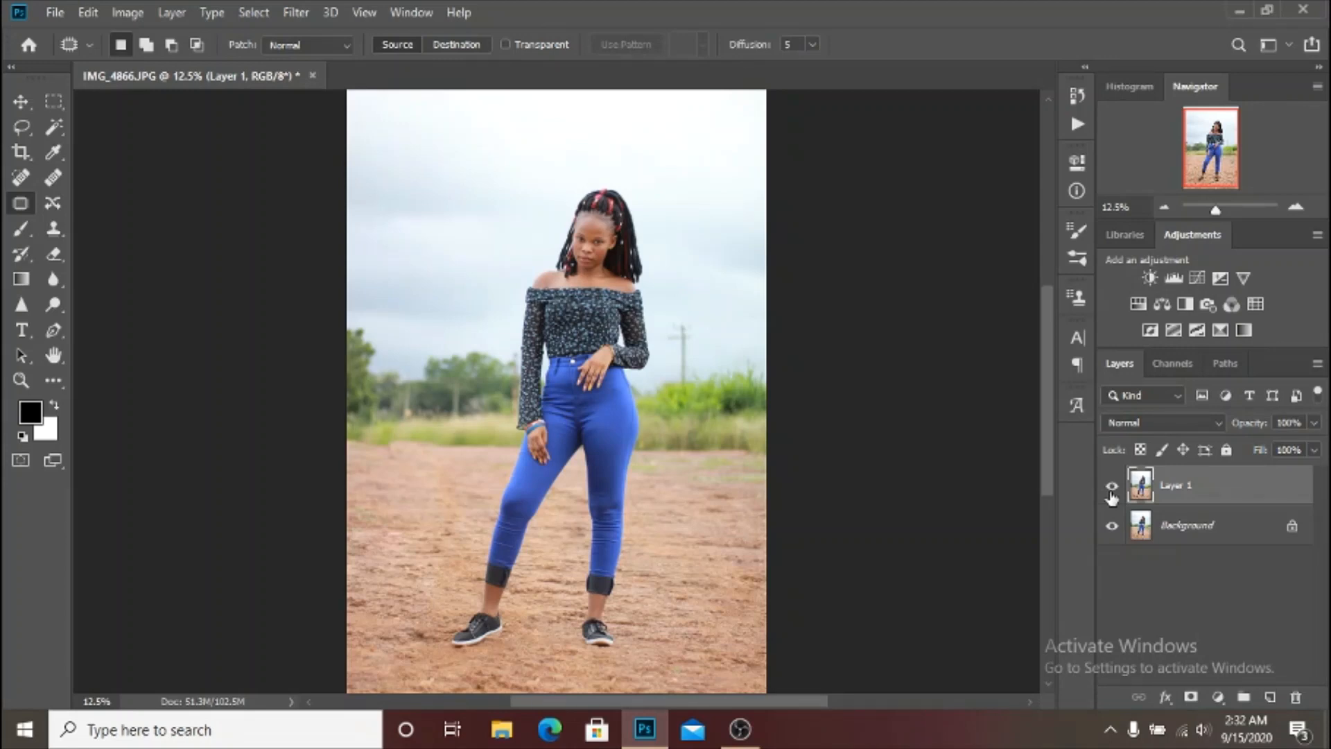
key(ctrl+minus)
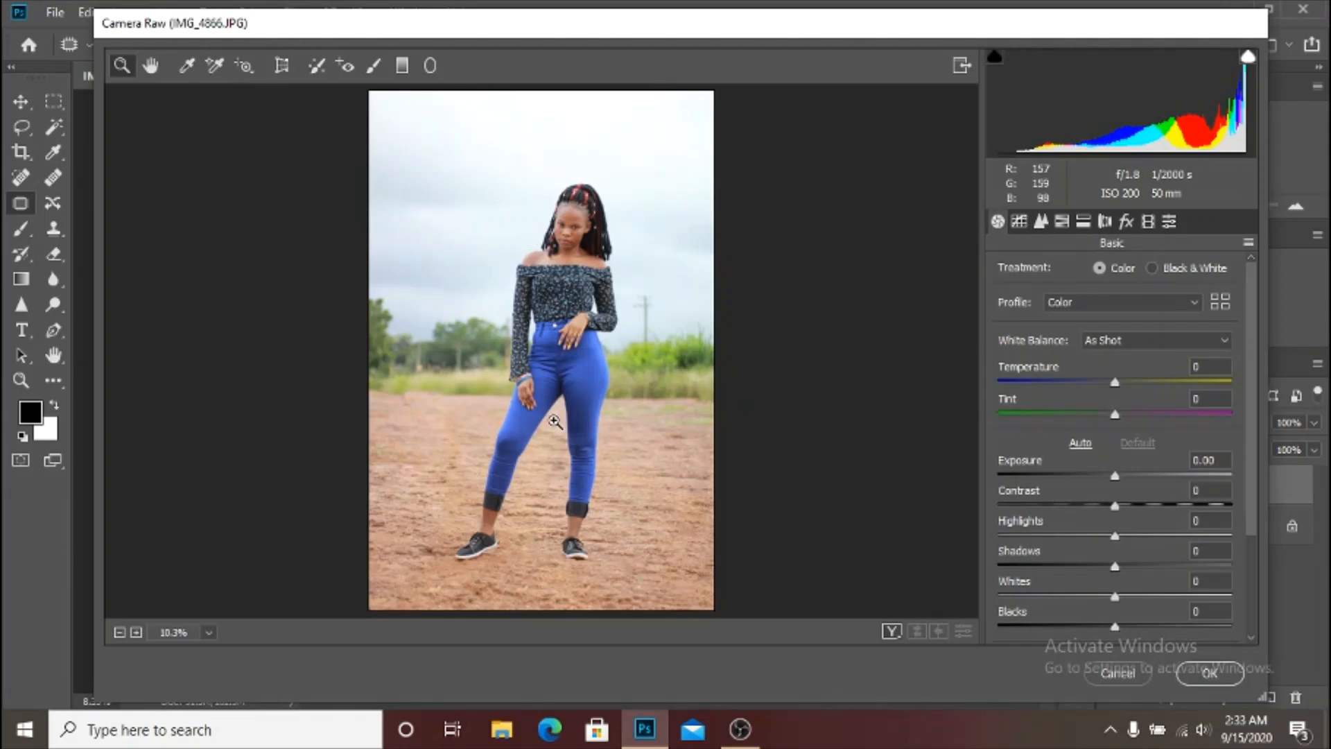
Step: Set the Camera Raw Shadows to +20 and compare the result with the unadjusted photo
click(590, 312)
click(580, 340)
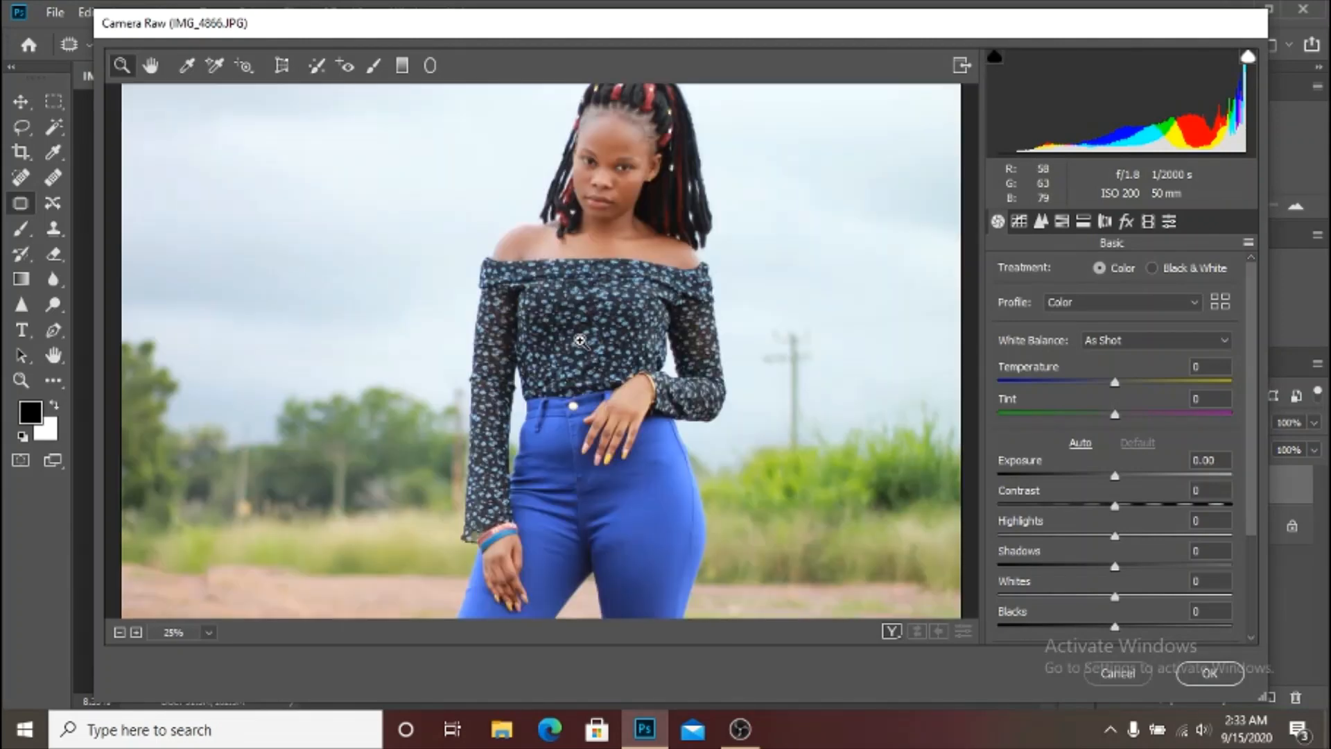
right_click(579, 341)
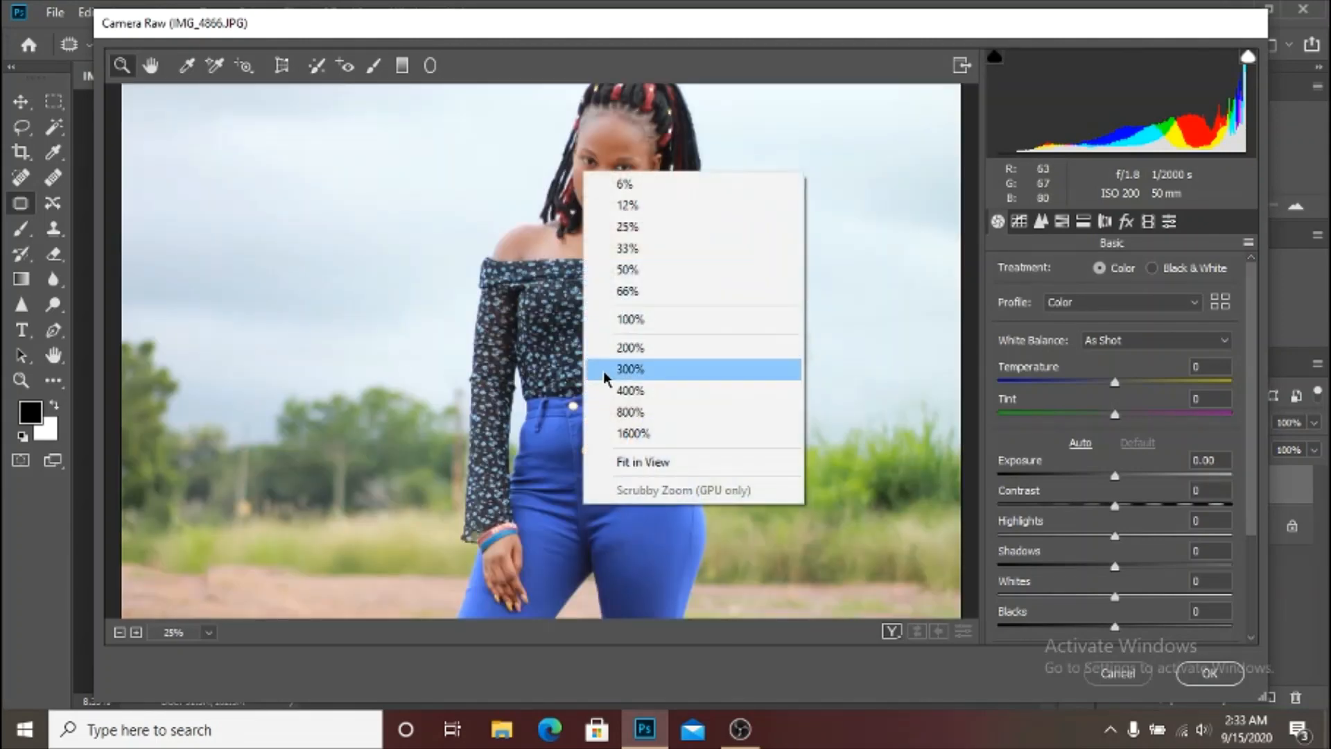
click(655, 461)
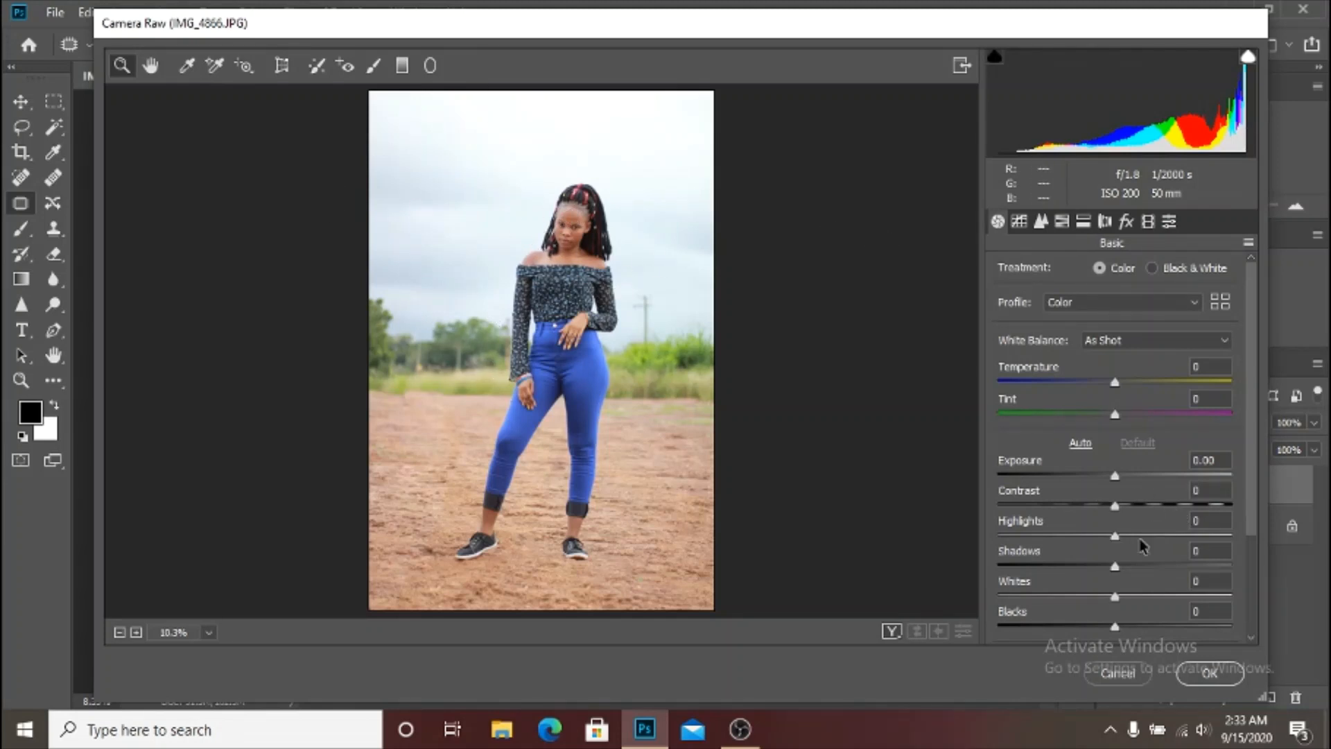
drag(1115, 567, 1208, 585)
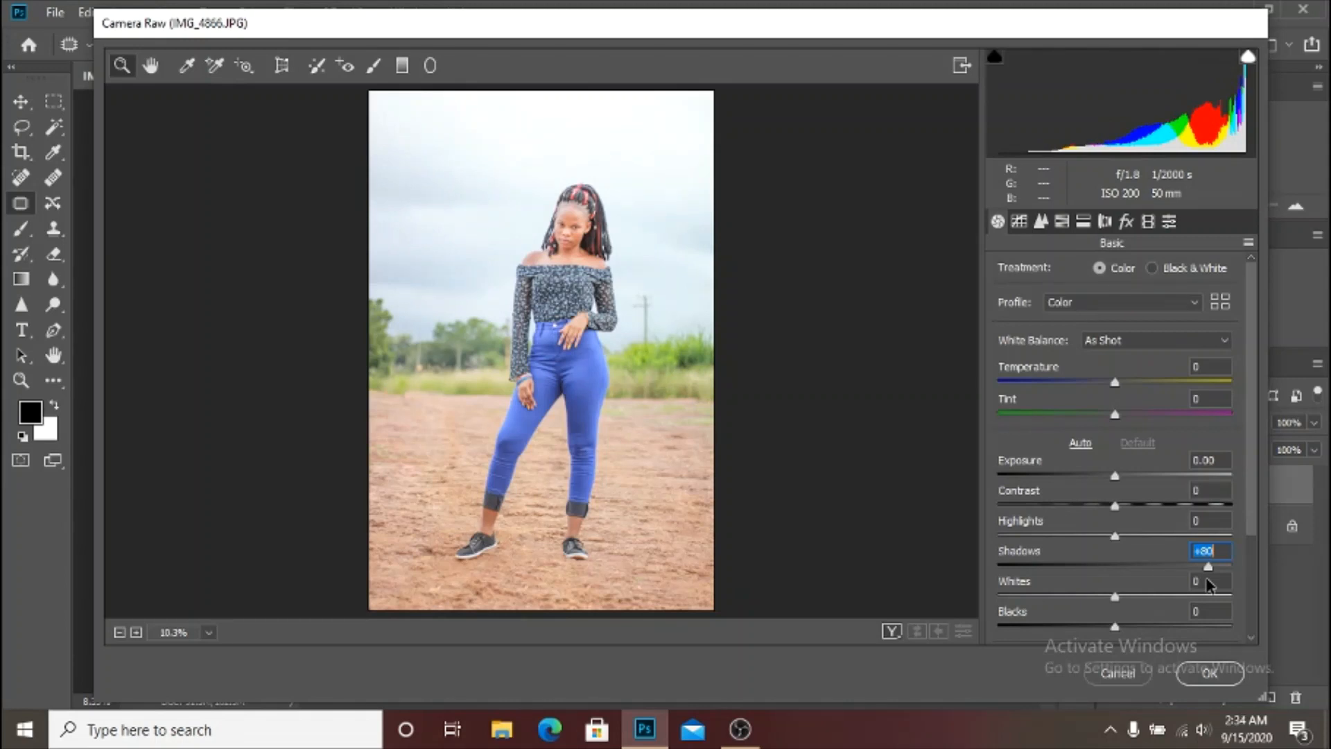
drag(1208, 584, 1138, 575)
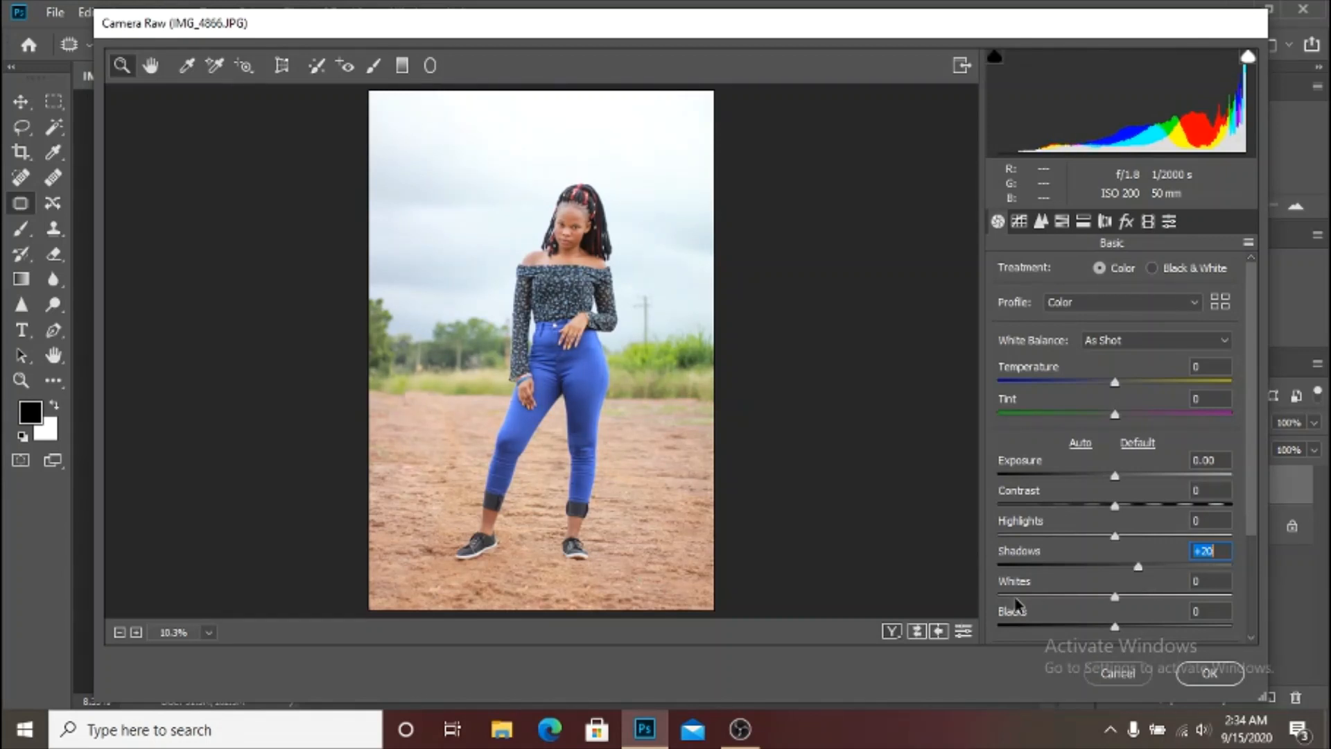
click(920, 631)
click(921, 630)
Step: Set the Contrast to +10
click(1217, 490)
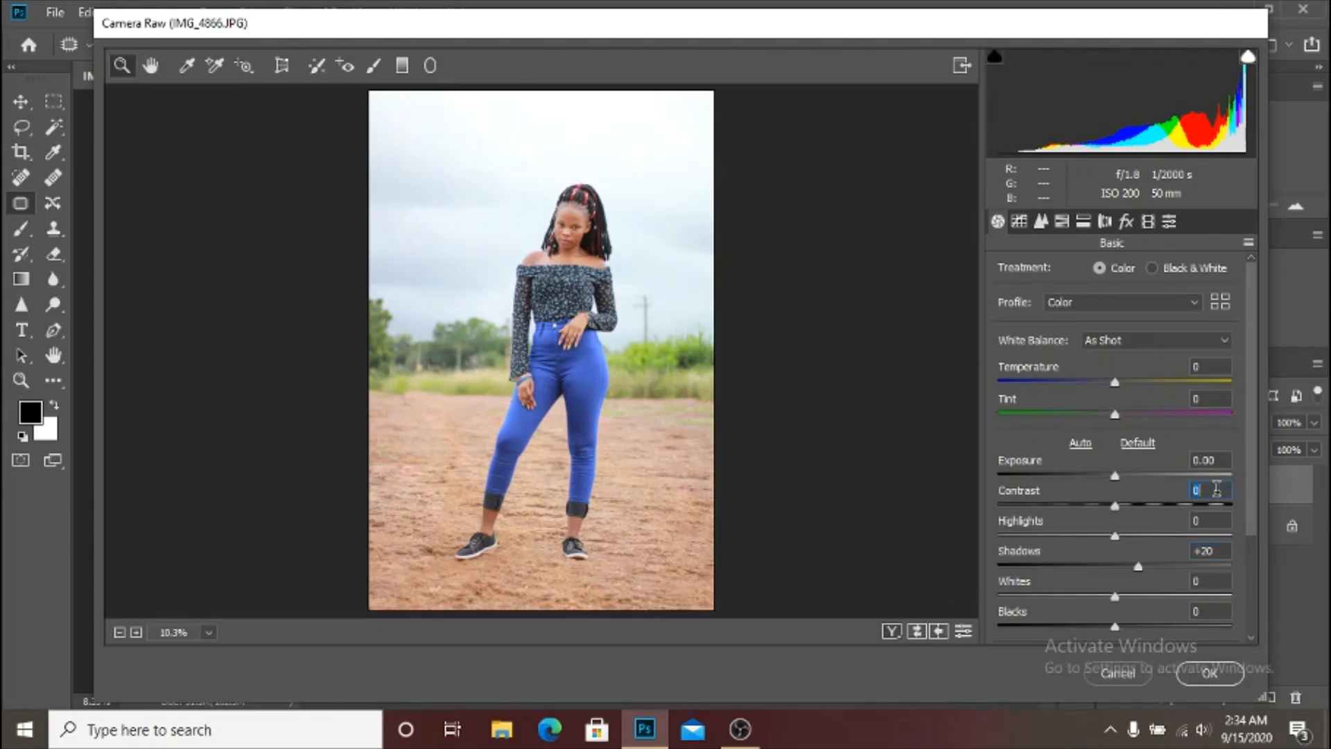
text(10)
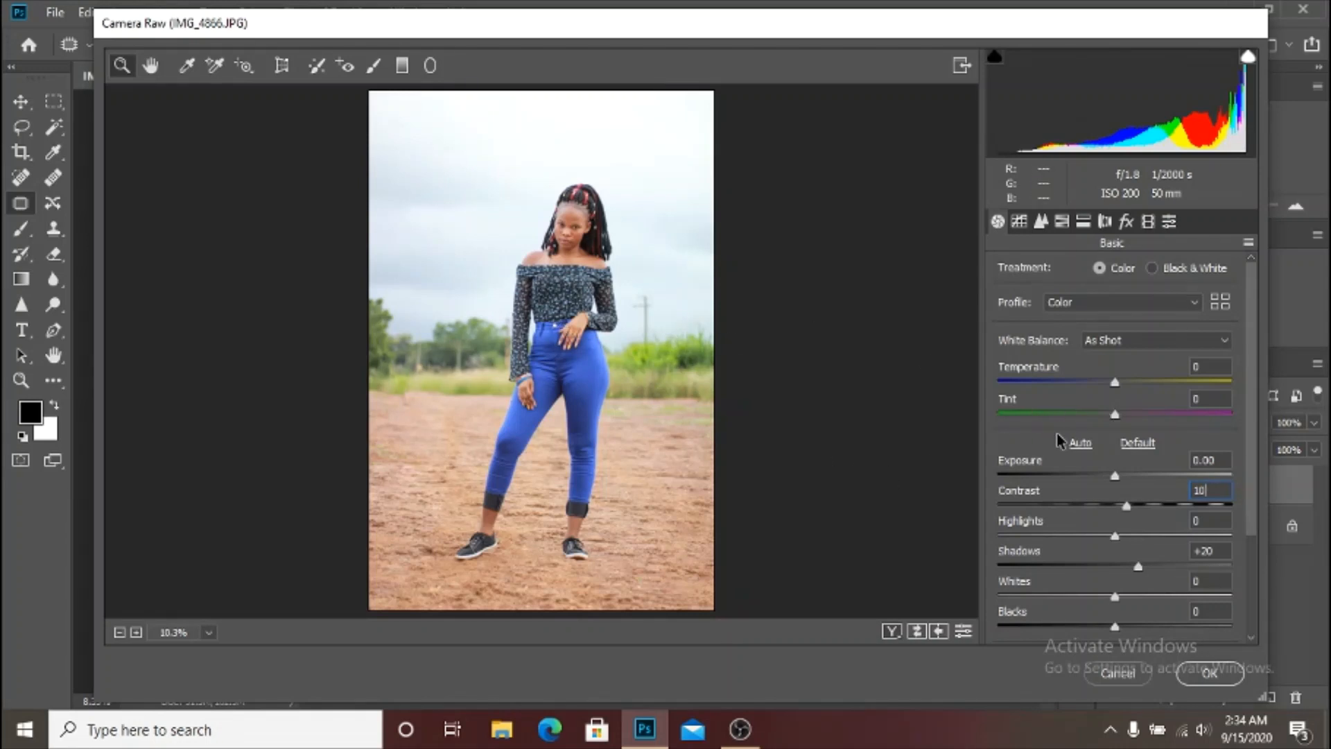
key(Return)
Step: Try strong and weak Clarity amounts on the photo, and settle on a Clarity of +14
scroll(1100, 542, down, 1)
scroll(1099, 541, down, 1)
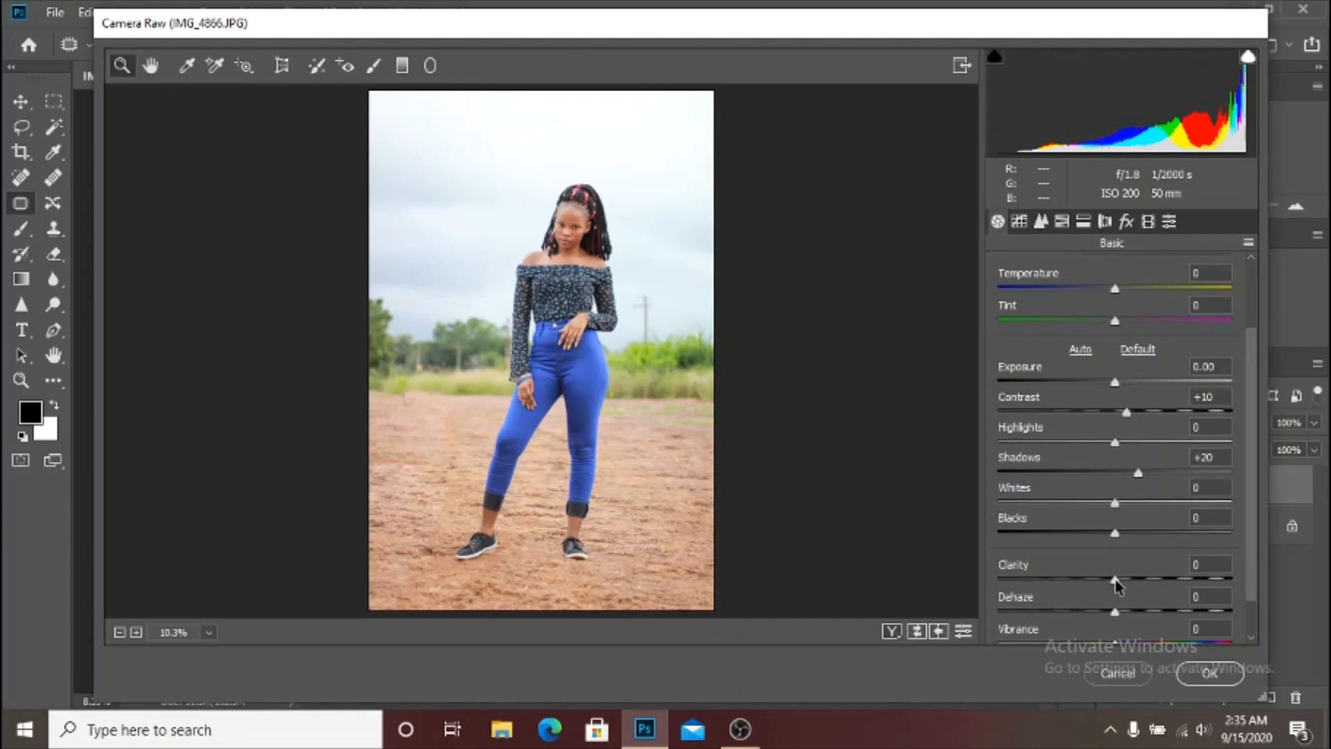
drag(1116, 581, 1198, 612)
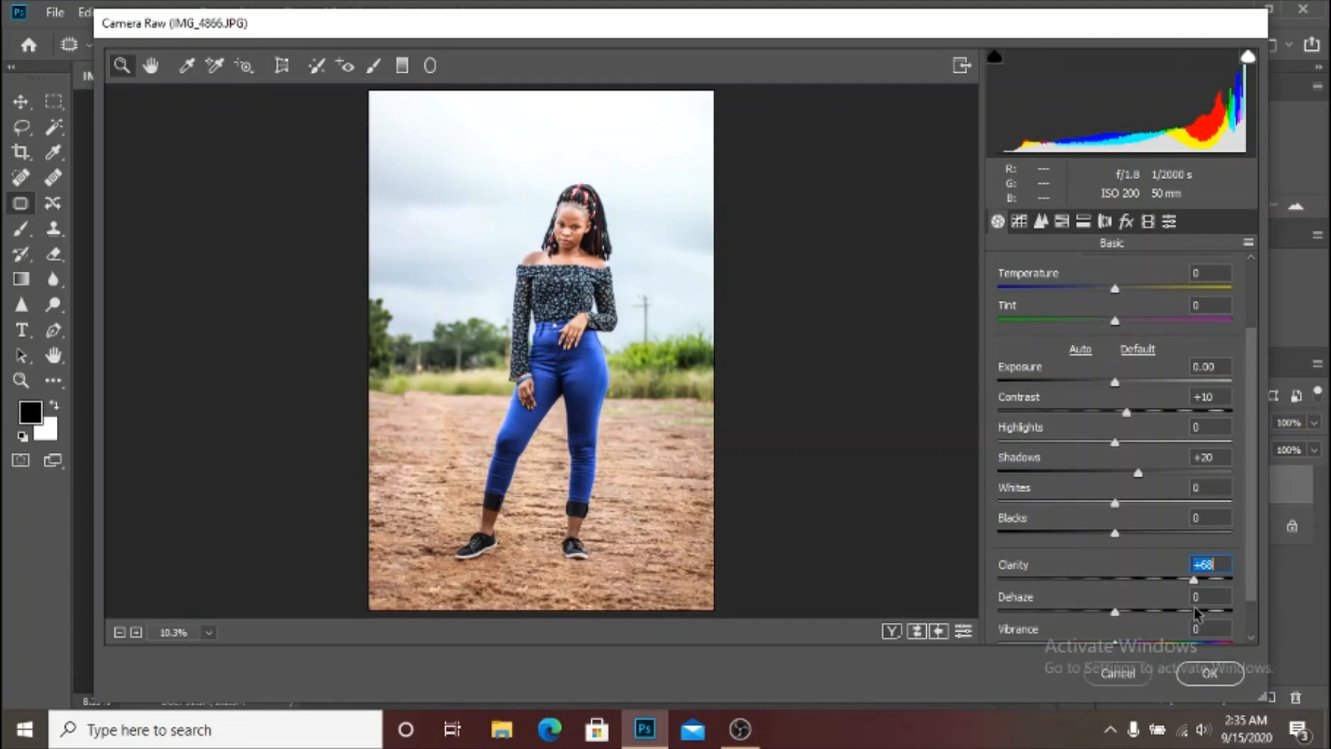
drag(1186, 612, 1120, 594)
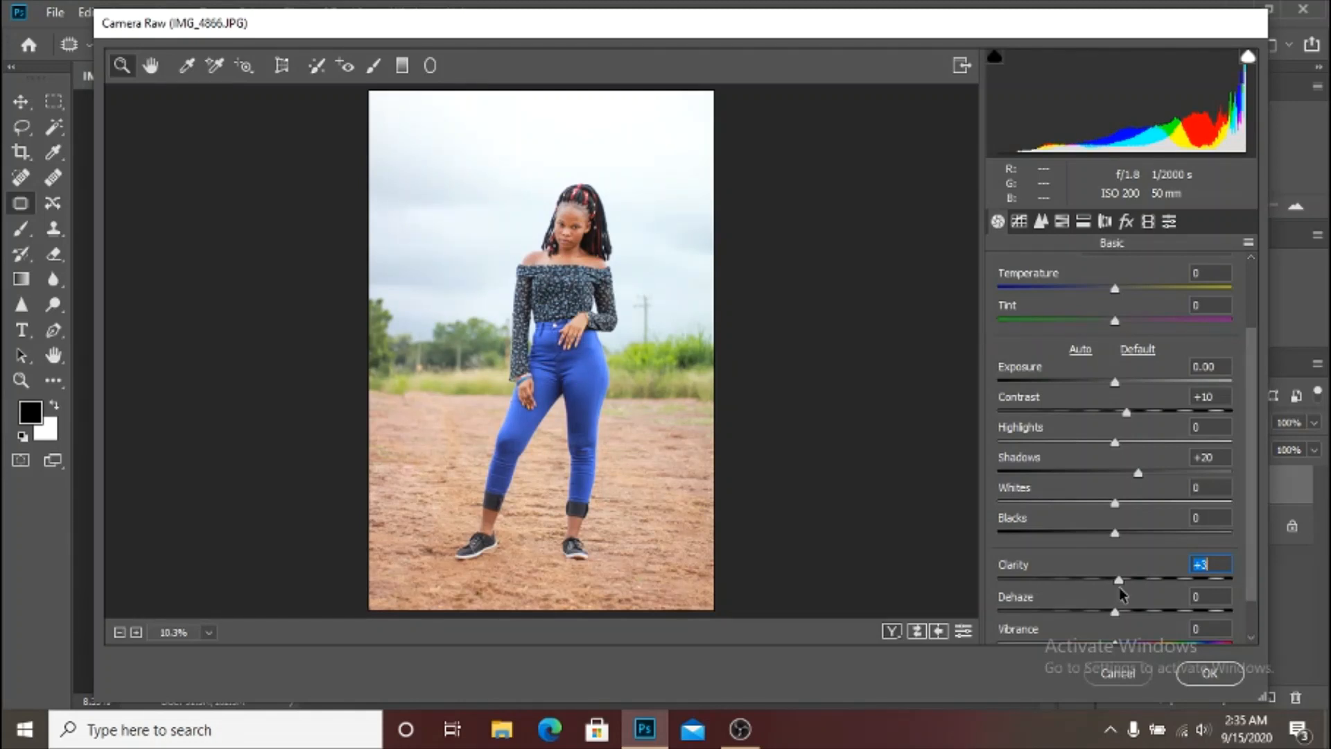
drag(1123, 594, 1138, 619)
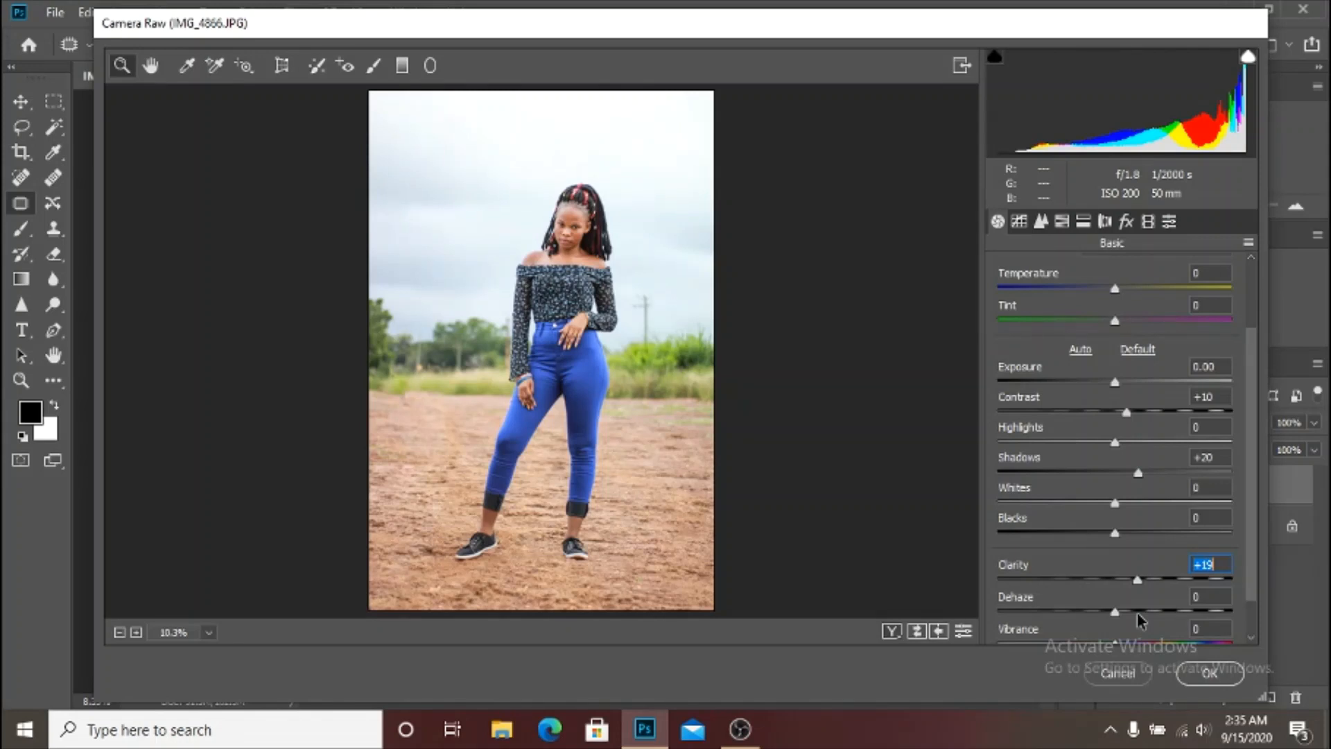
drag(1140, 619, 1132, 613)
Step: Examine the subject and background up close, then compare the whole photo before and after the Camera Raw adjustments
click(604, 322)
click(604, 322)
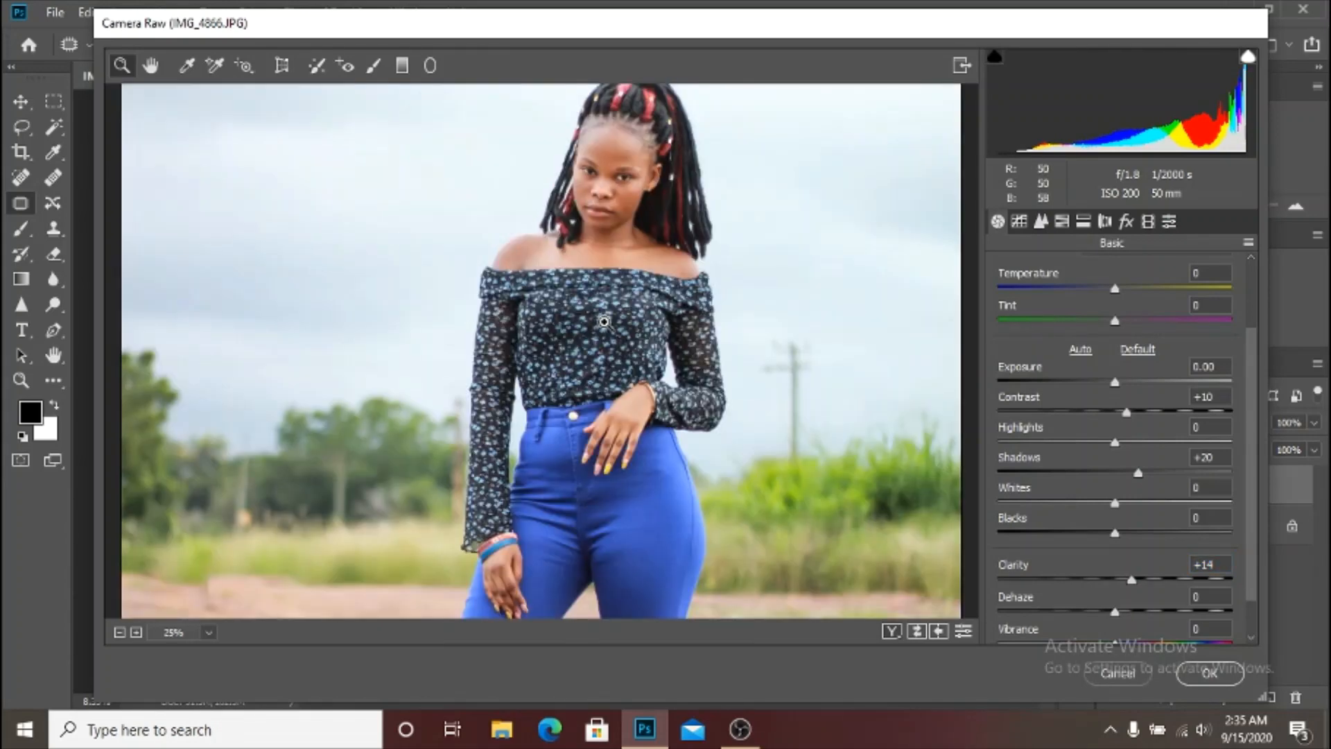
scroll(685, 353, up, 3)
scroll(685, 353, down, 6)
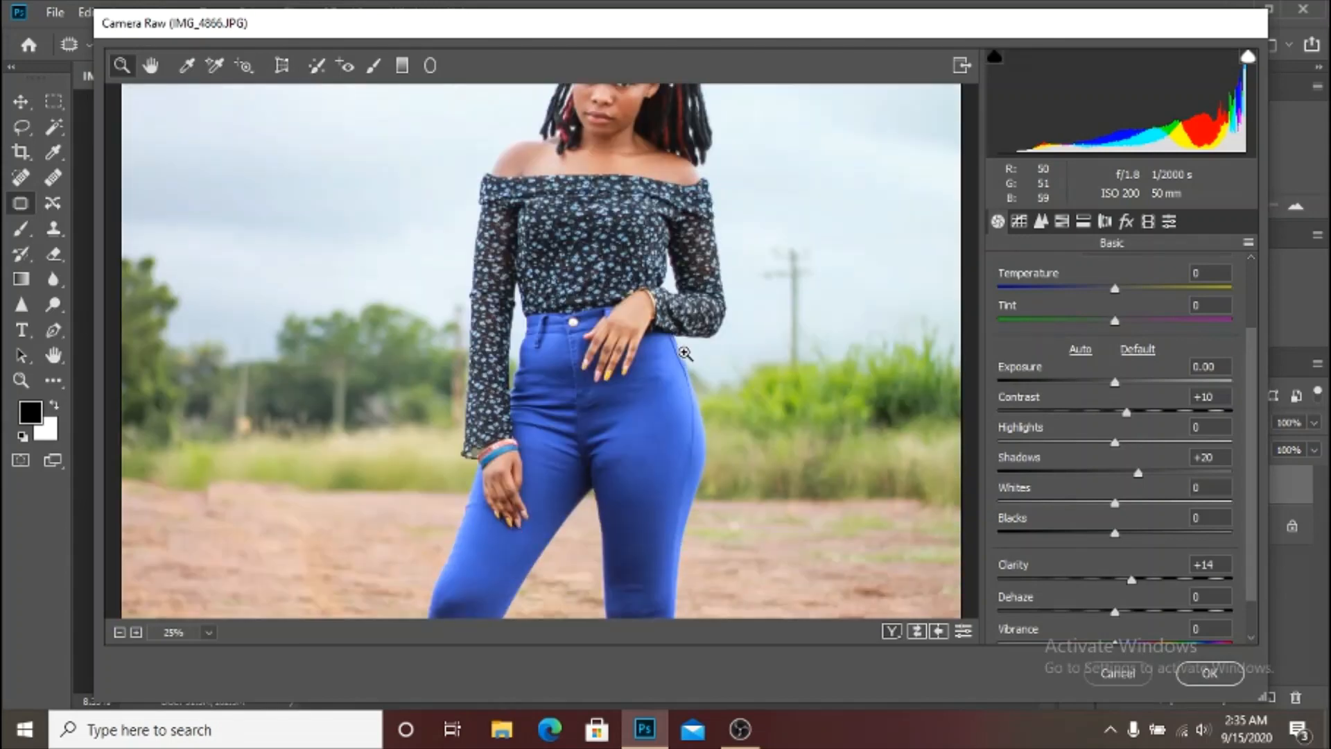
scroll(685, 353, down, 2)
scroll(685, 354, up, 7)
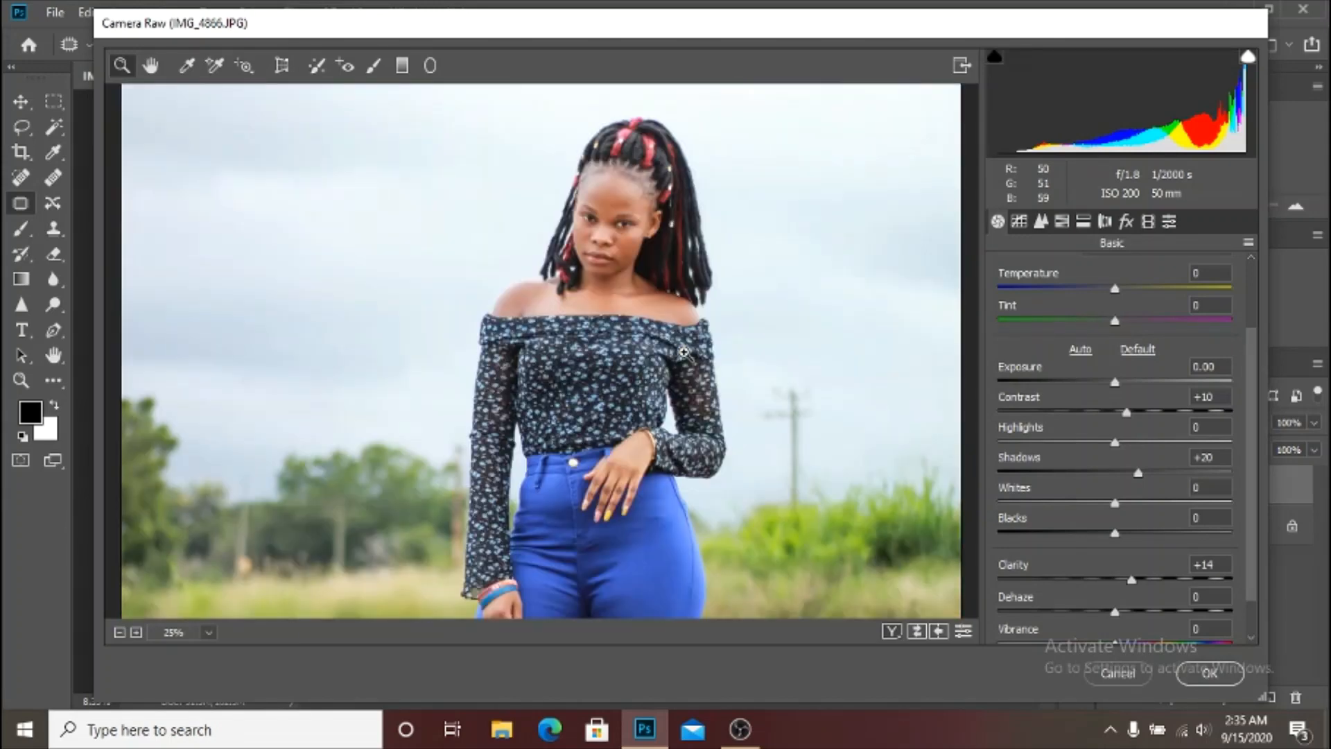
right_click(688, 326)
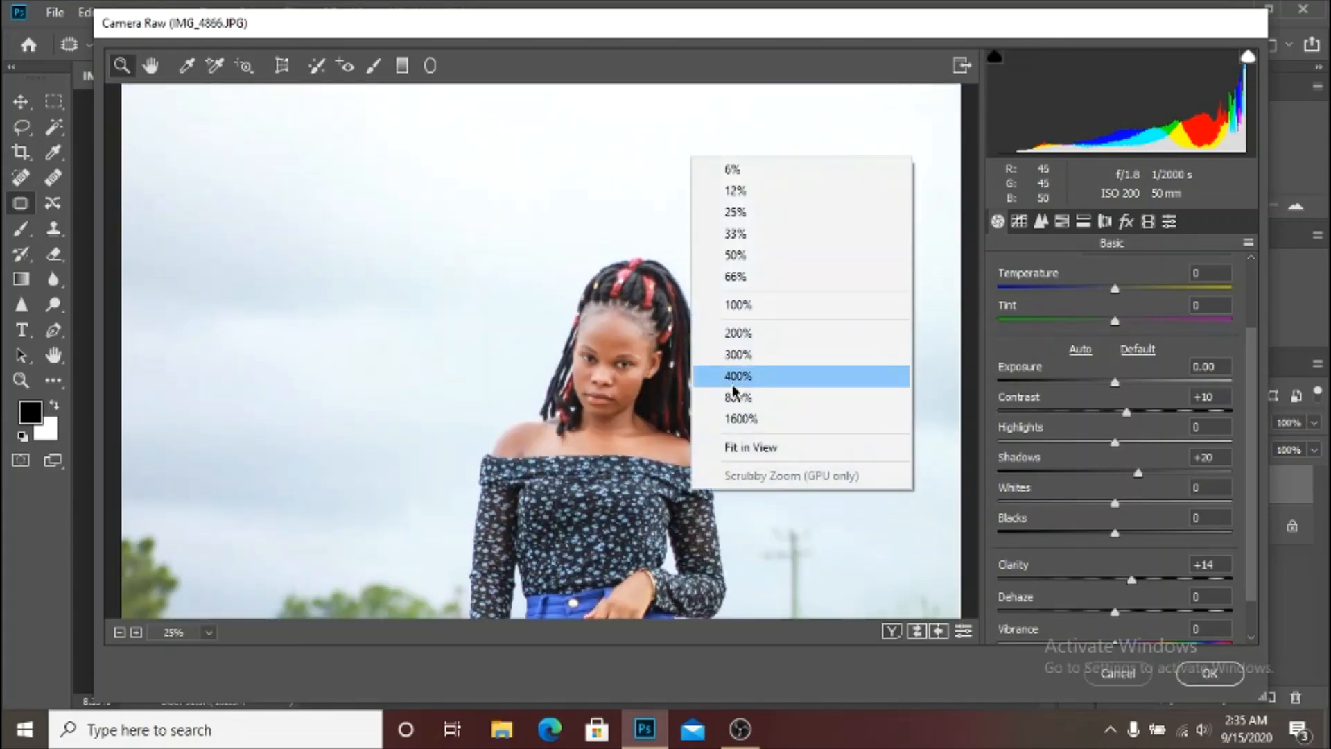
click(754, 445)
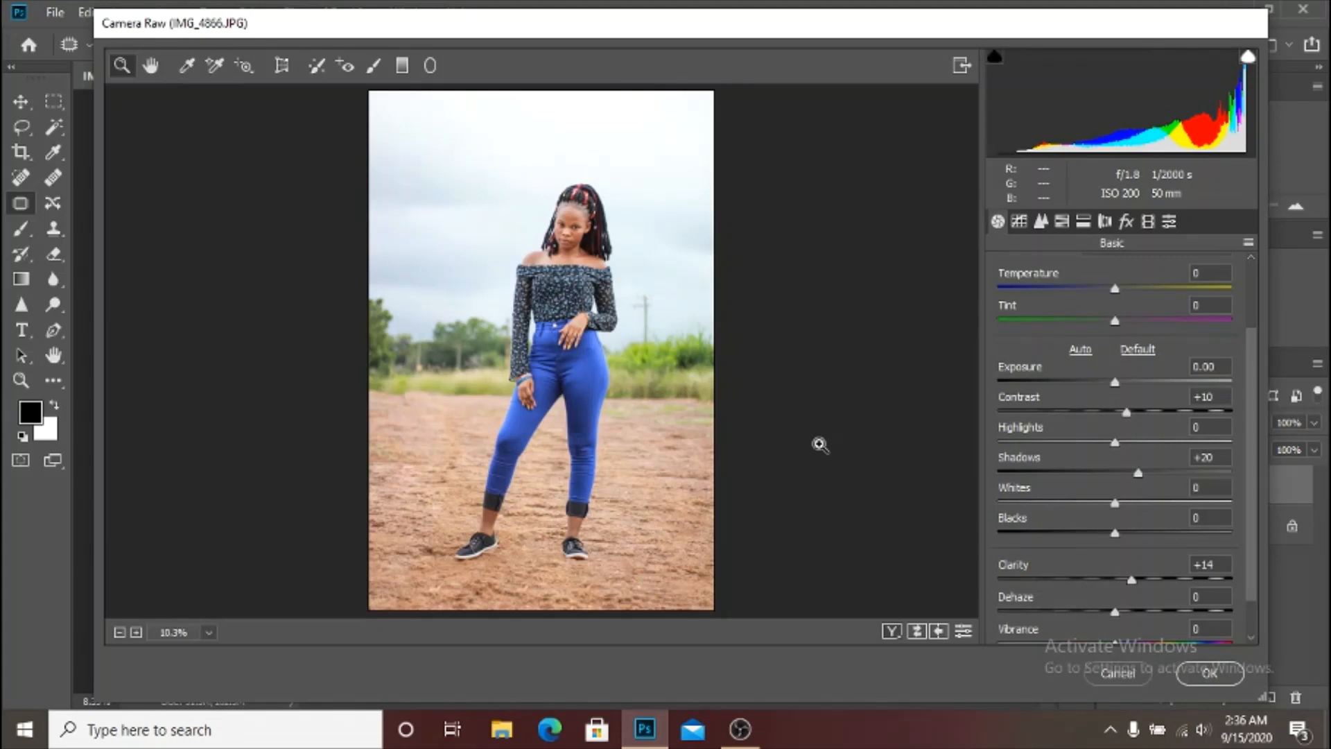
click(916, 631)
click(916, 631)
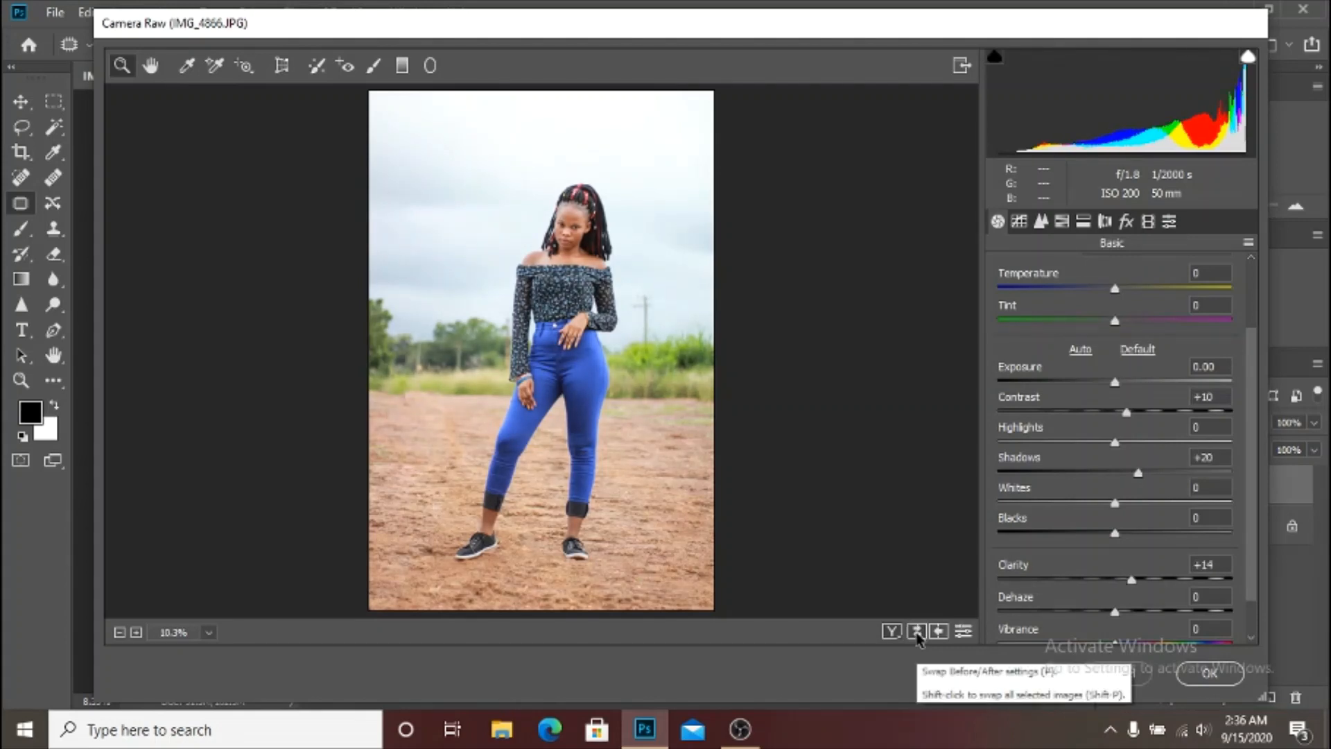
Step: Raise the Vibrance slightly and set the sharpening Amount to 20
scroll(1168, 517, down, 2)
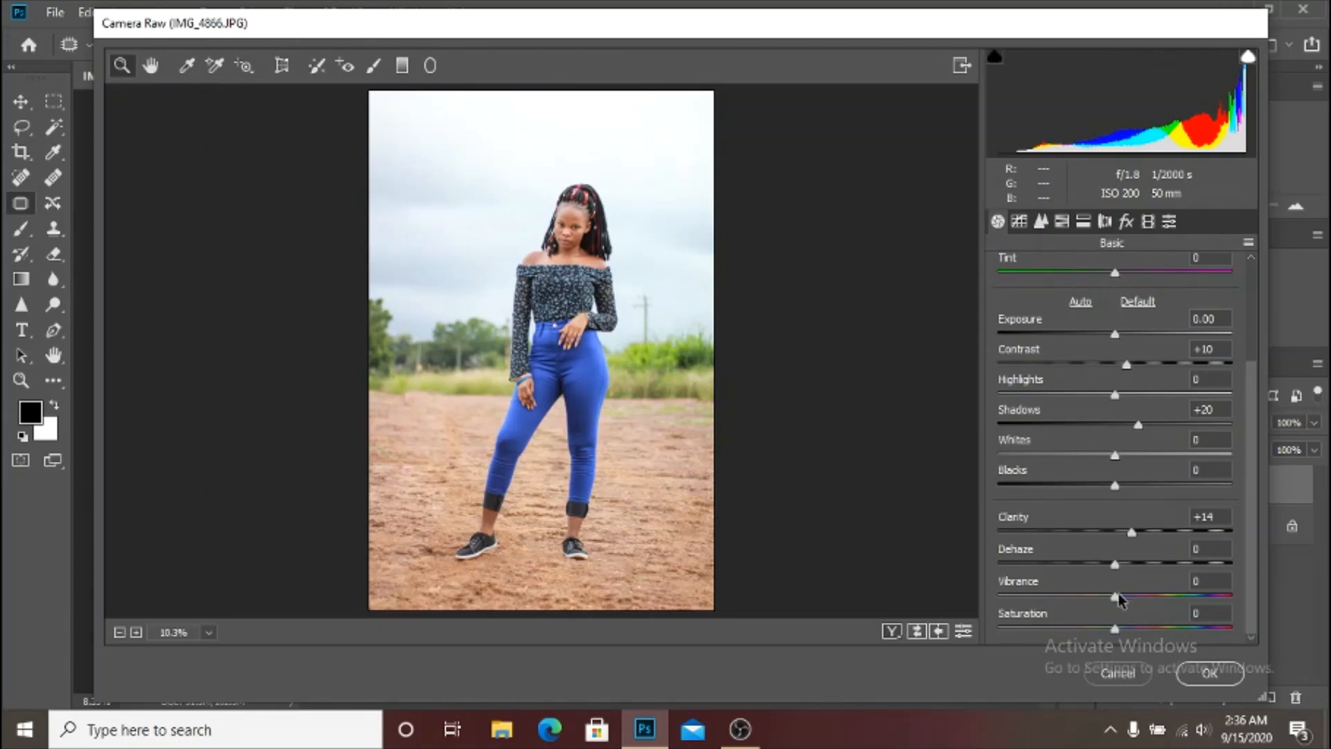
drag(1119, 596, 1124, 601)
click(1040, 222)
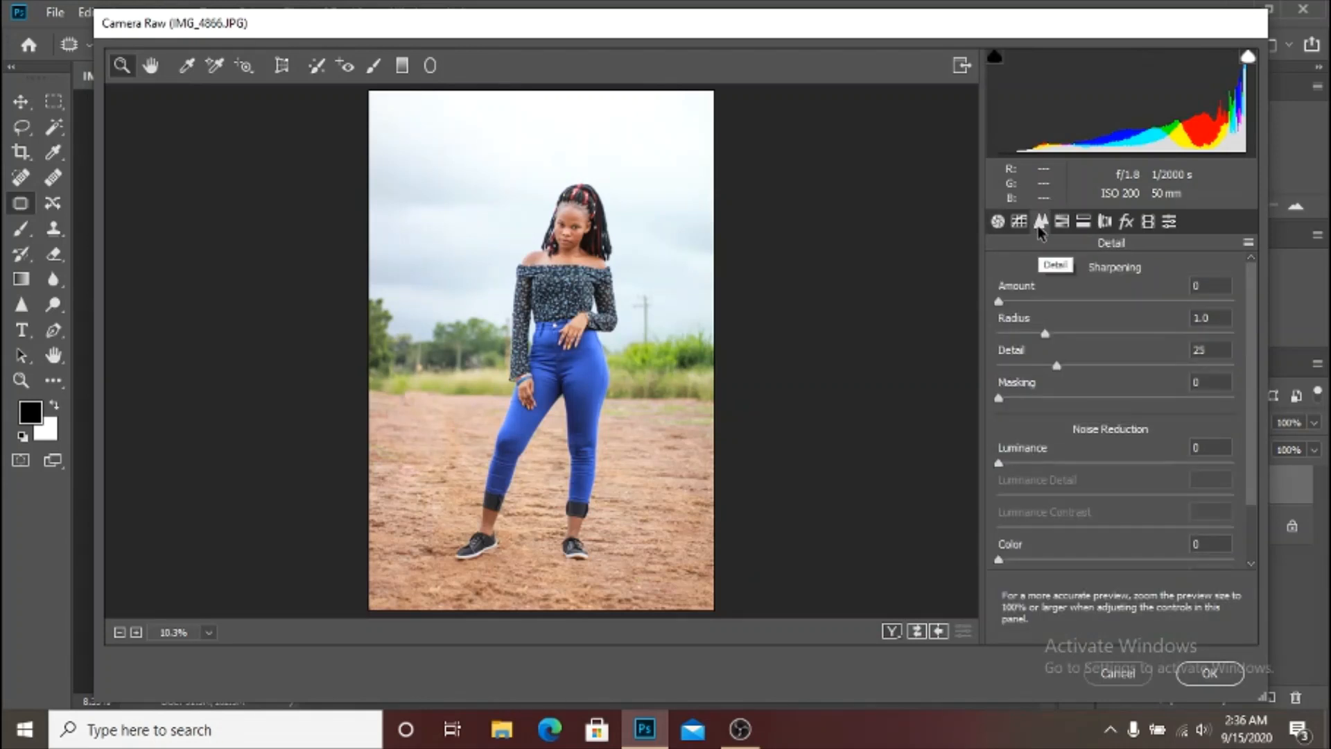
double_click(1215, 285)
text(20)
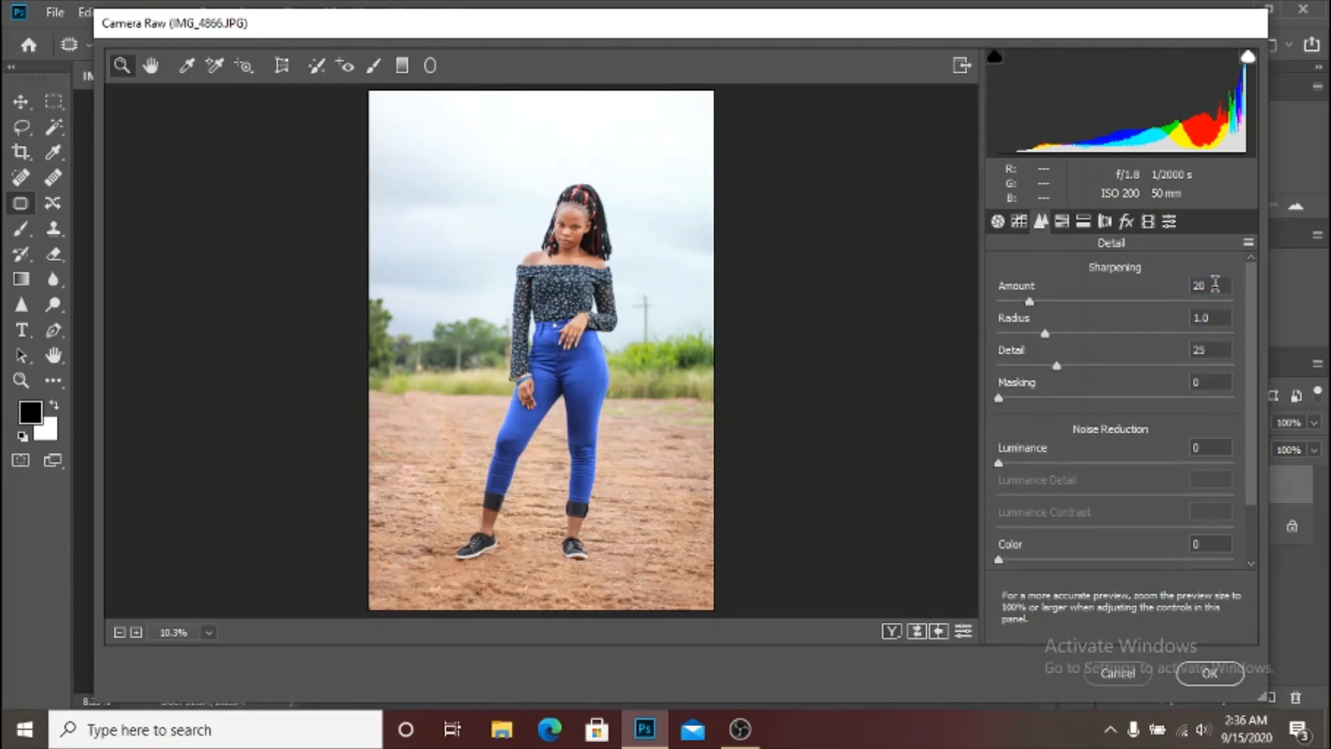
Step: Lower the Reds saturation to -8 in the HSL adjustments while judging the subject's skin up close
click(1063, 222)
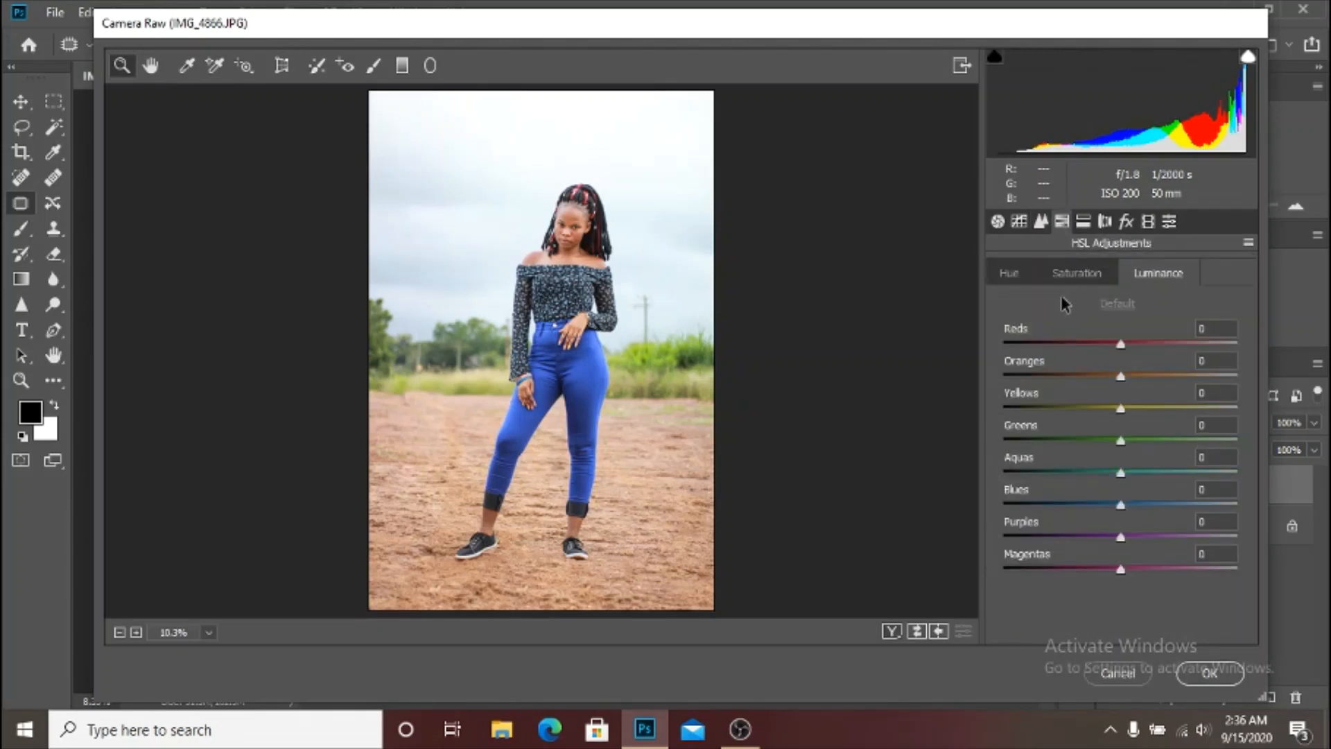
click(1059, 274)
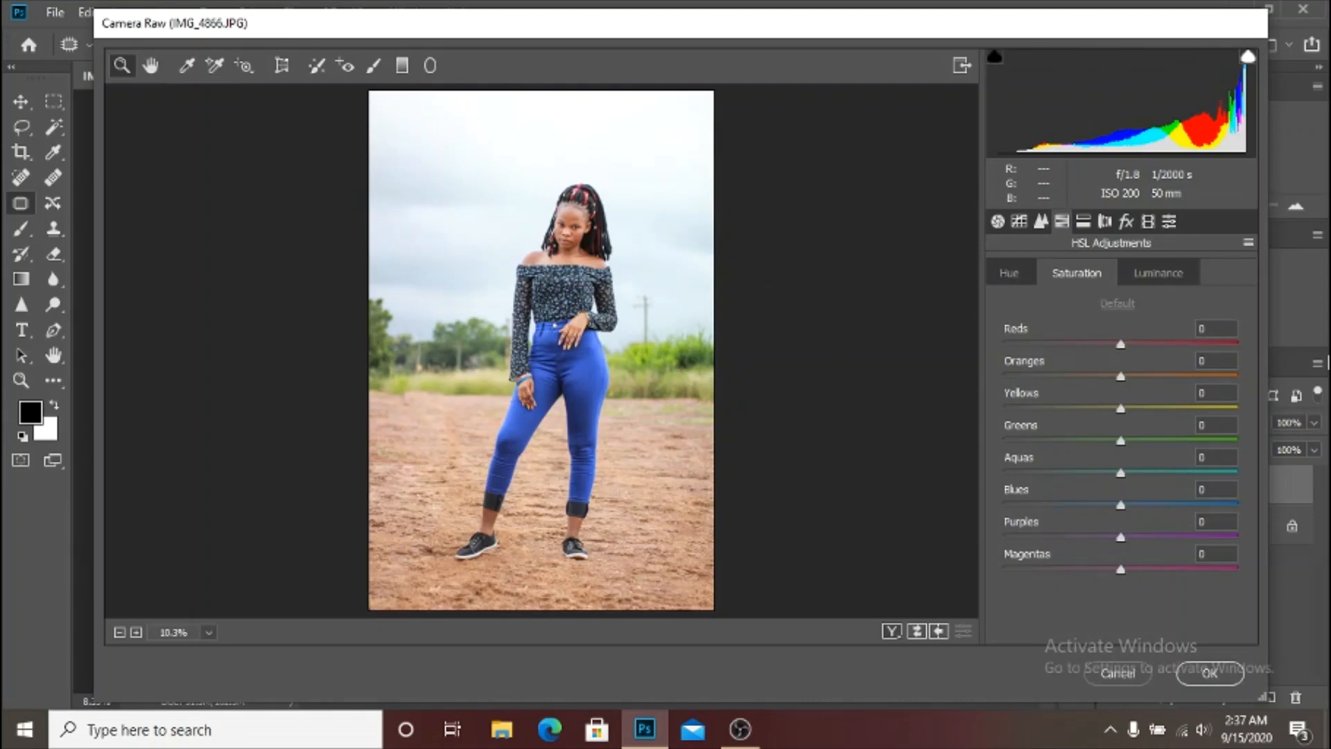
click(584, 237)
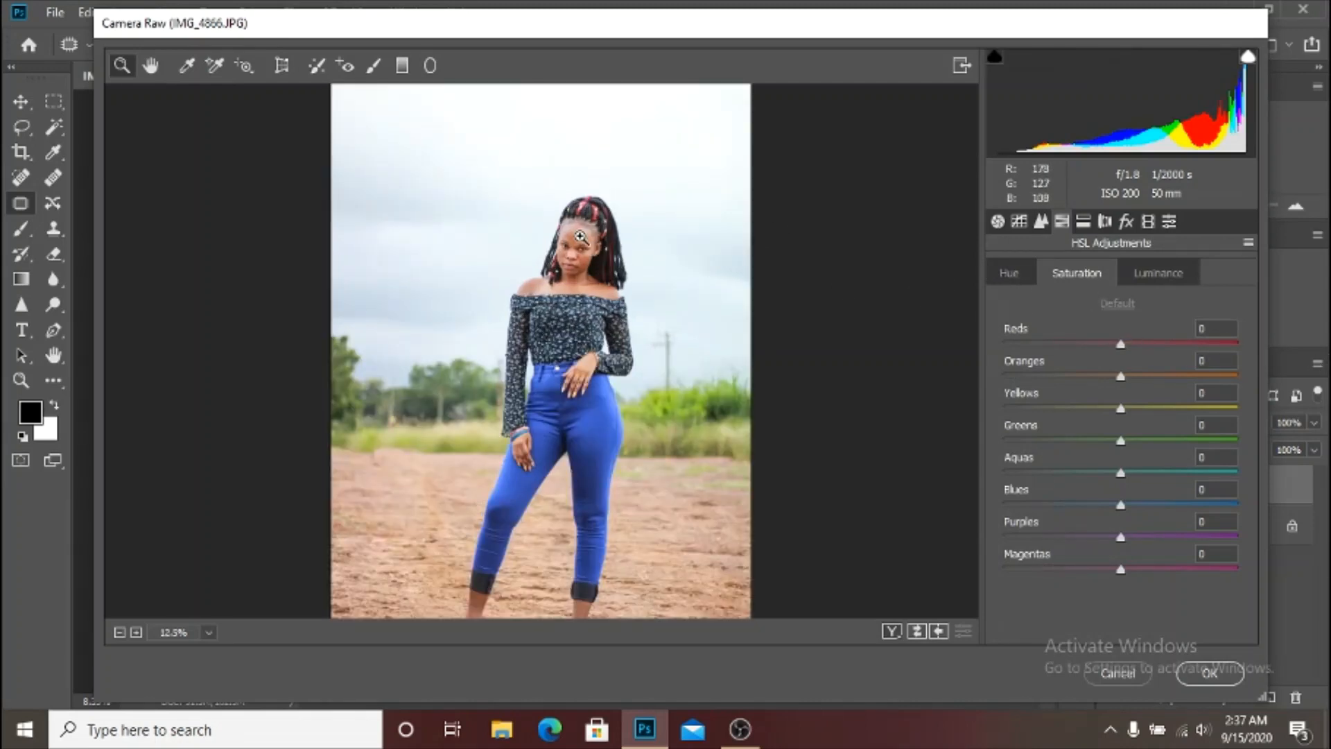
click(597, 275)
scroll(665, 421, down, 3)
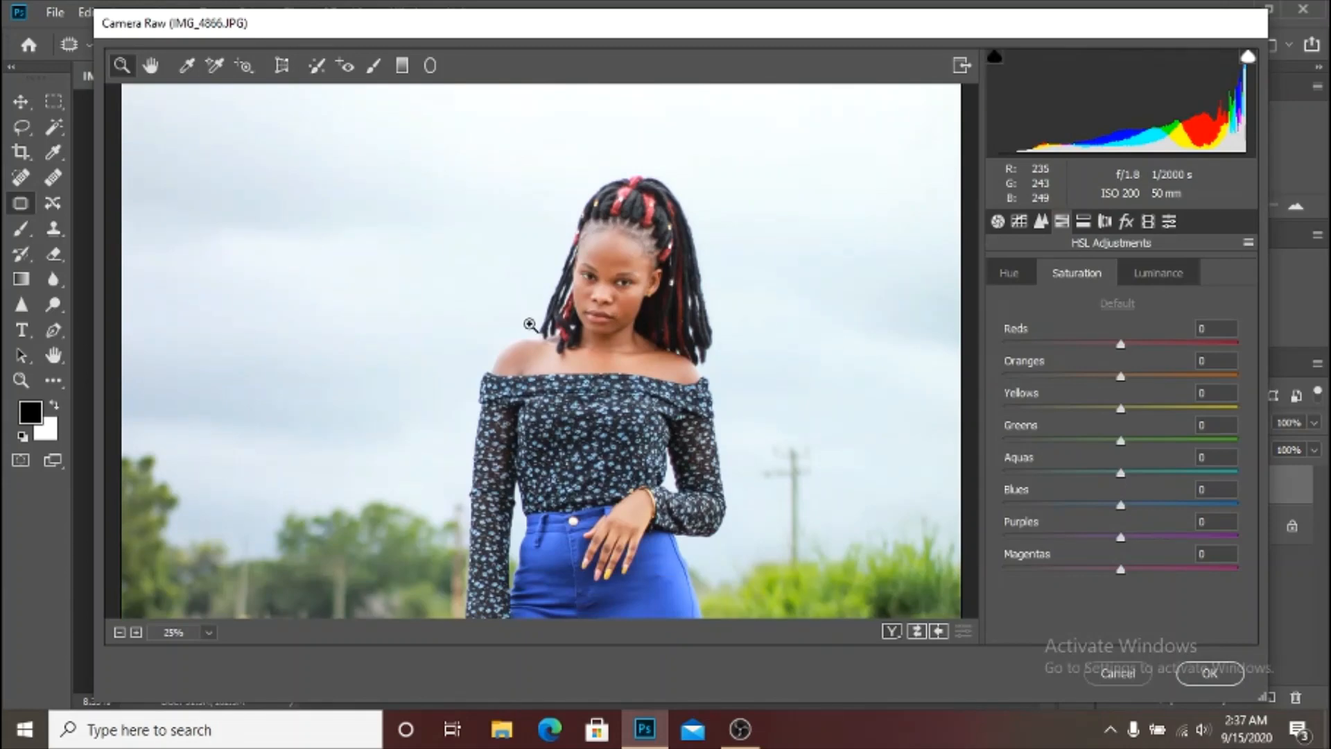
scroll(676, 388, up, 2)
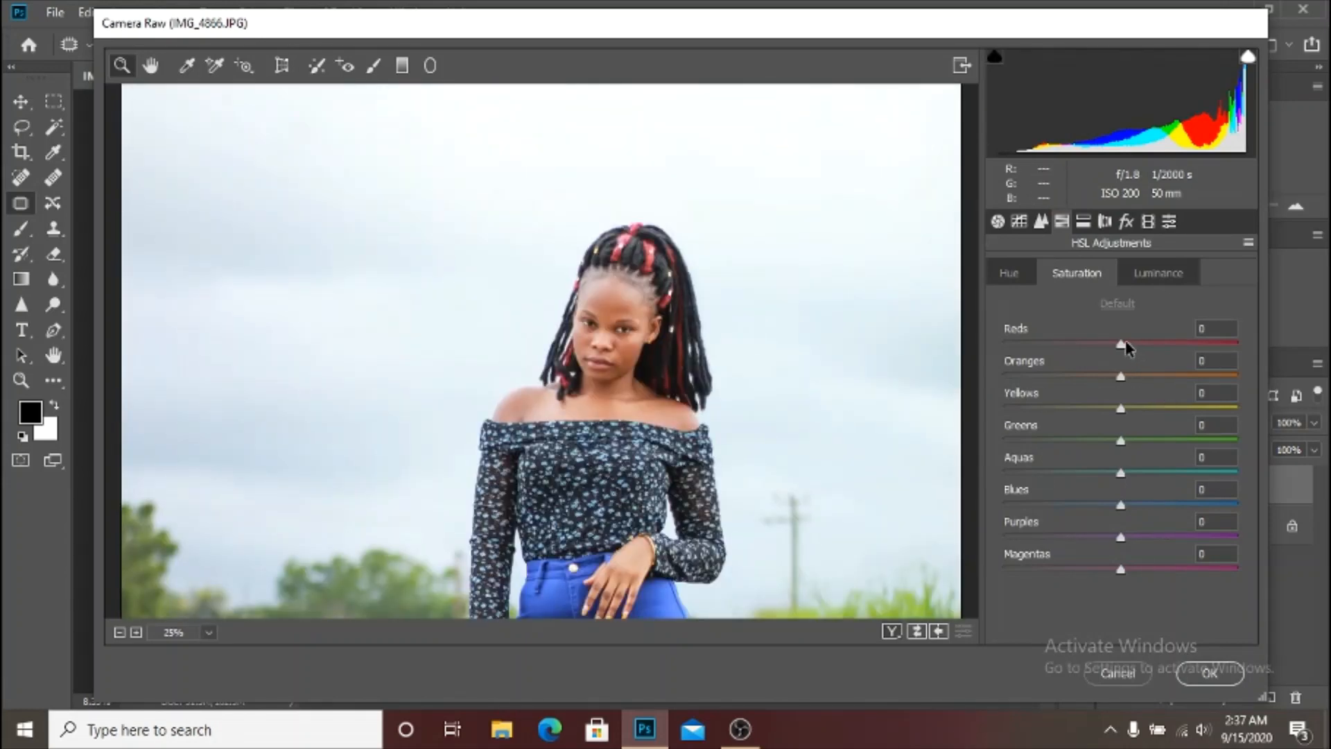
drag(1124, 352, 1116, 370)
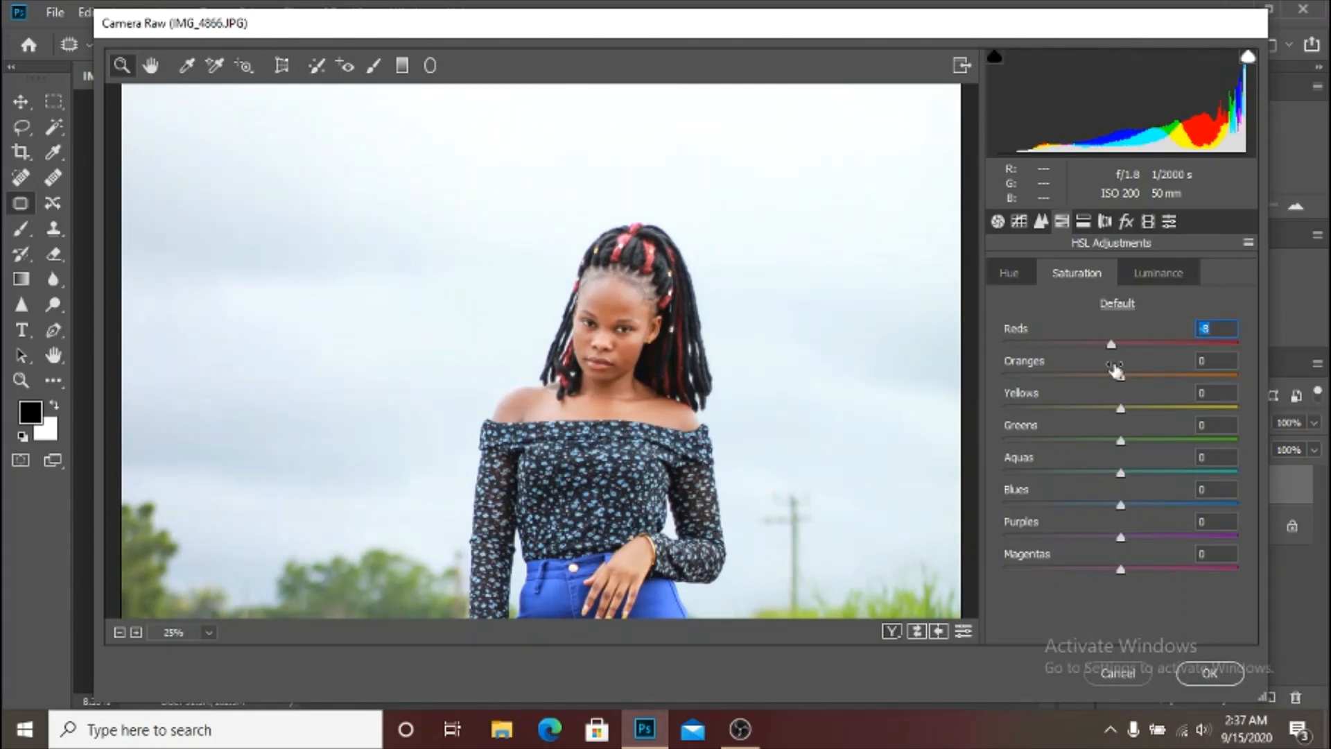
Step: Set the Oranges saturation to +23, try a Reds saturation of +14, and settle on -11 for the Reds
right_click(556, 390)
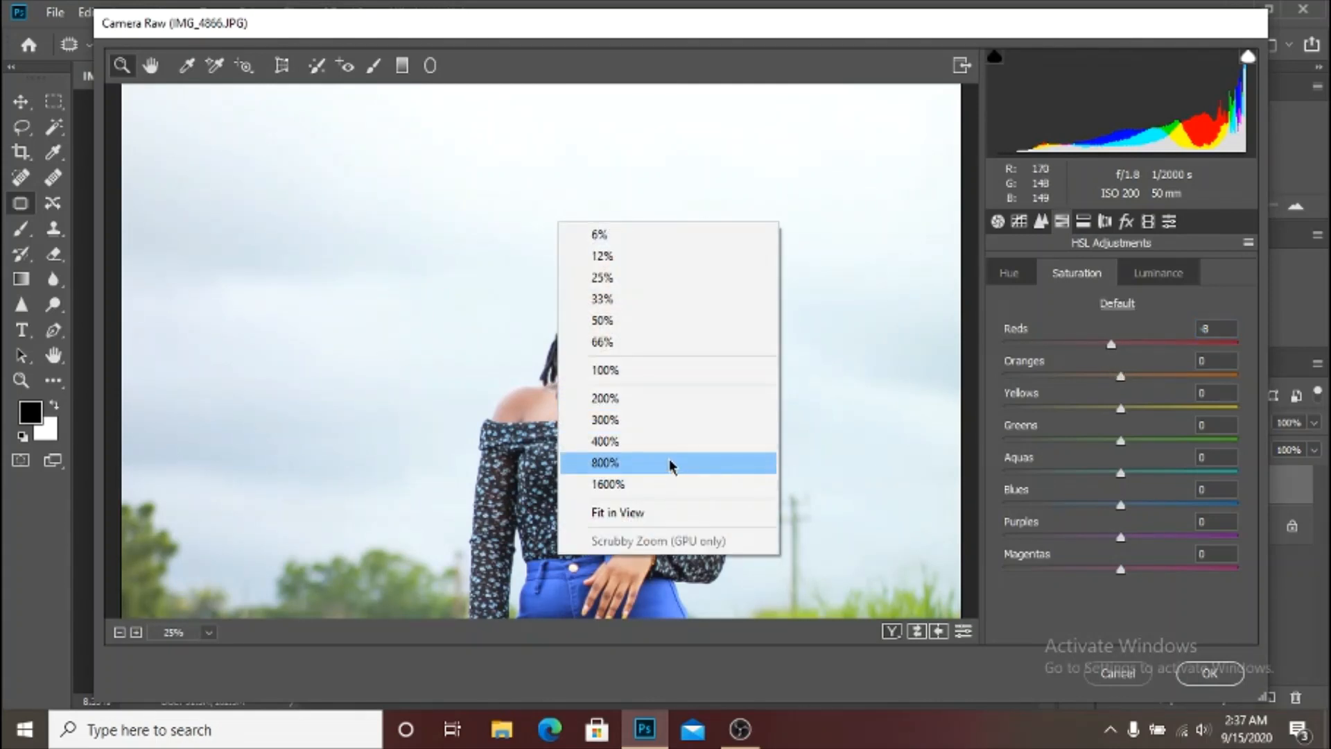
click(676, 514)
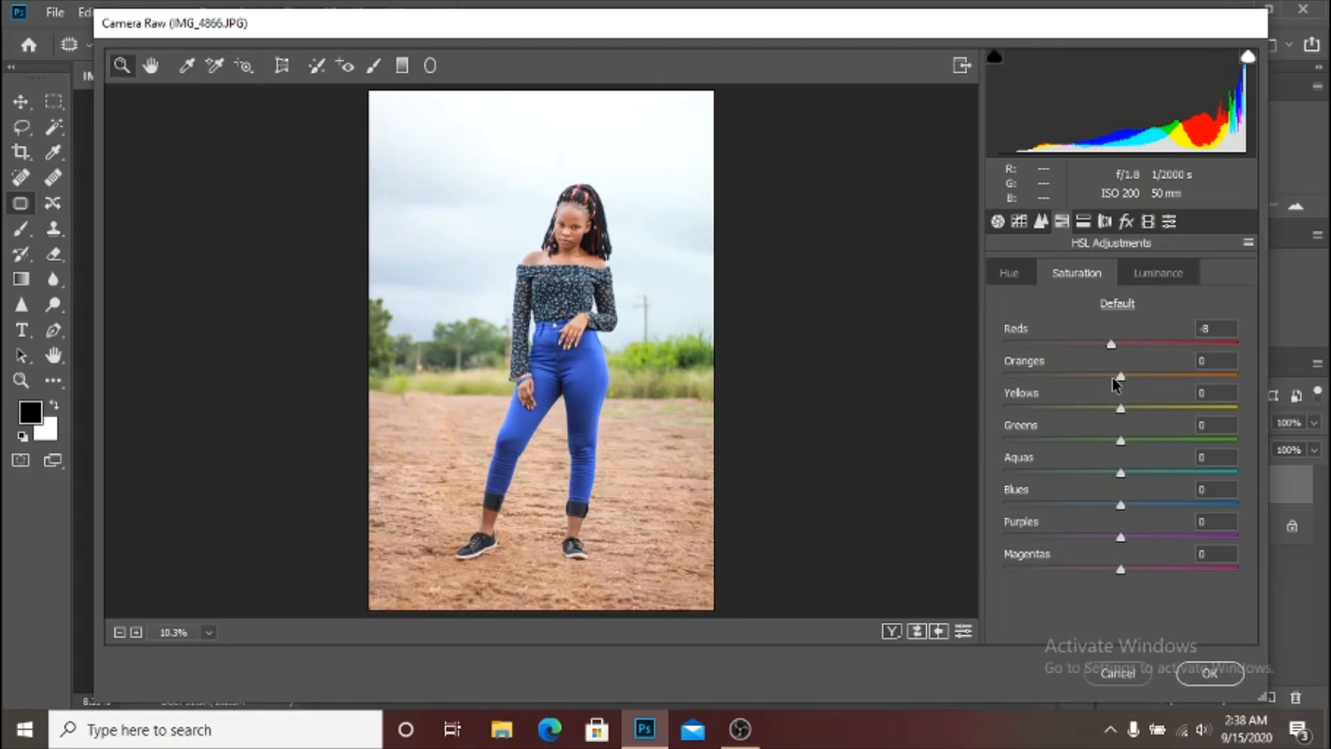
drag(1121, 379, 1147, 387)
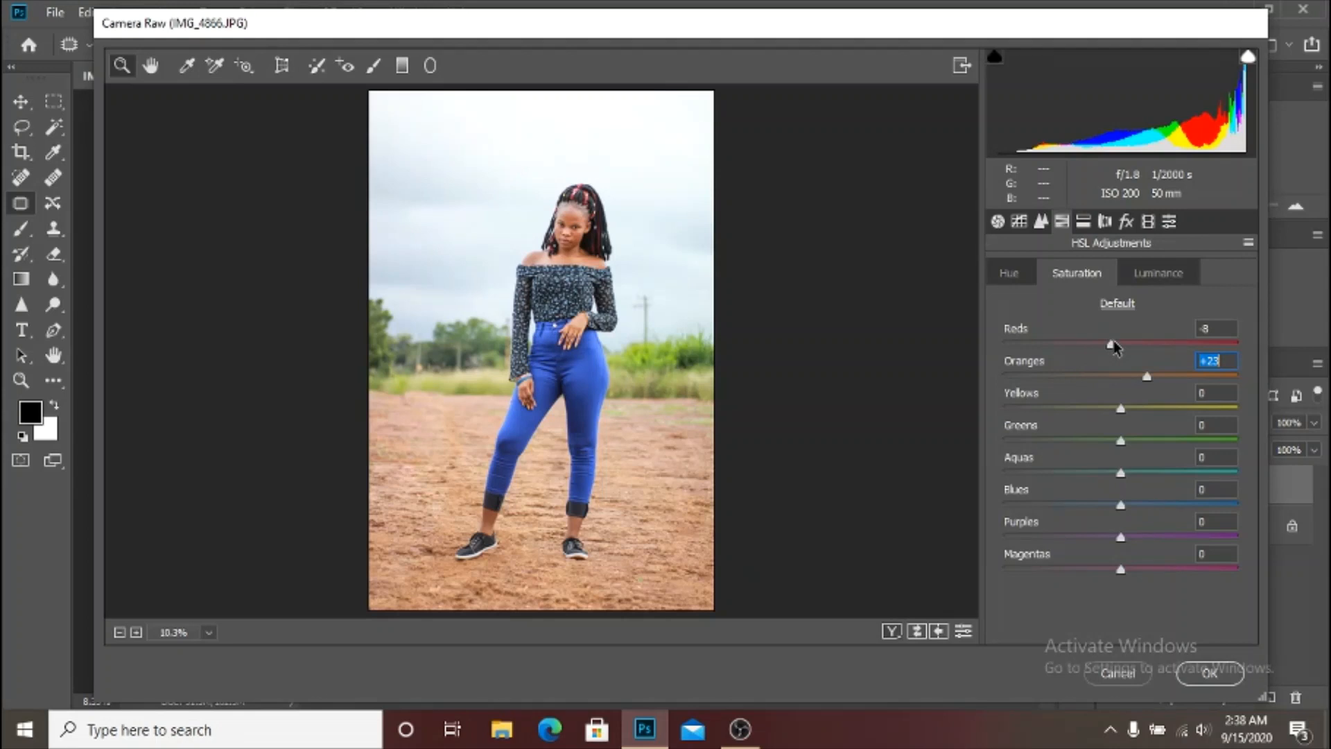
drag(1112, 345, 1139, 357)
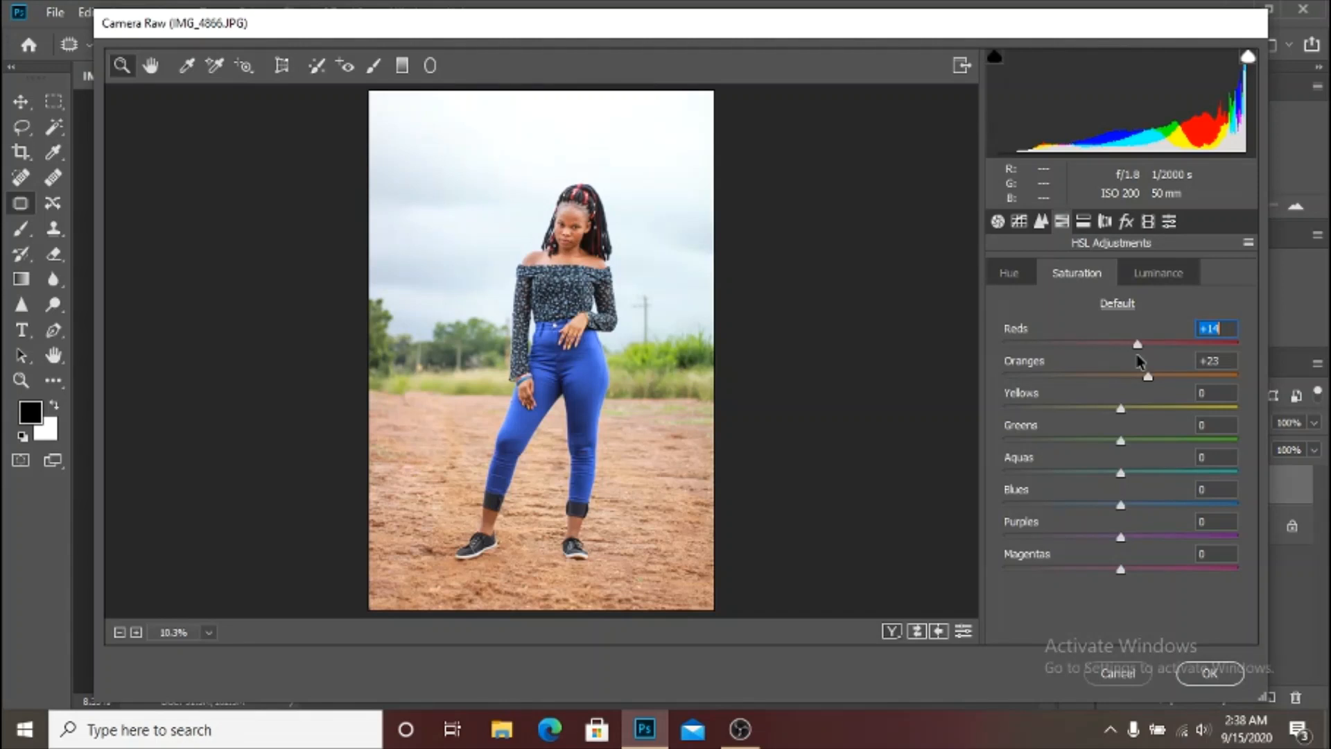
drag(1140, 361, 1112, 359)
click(1148, 376)
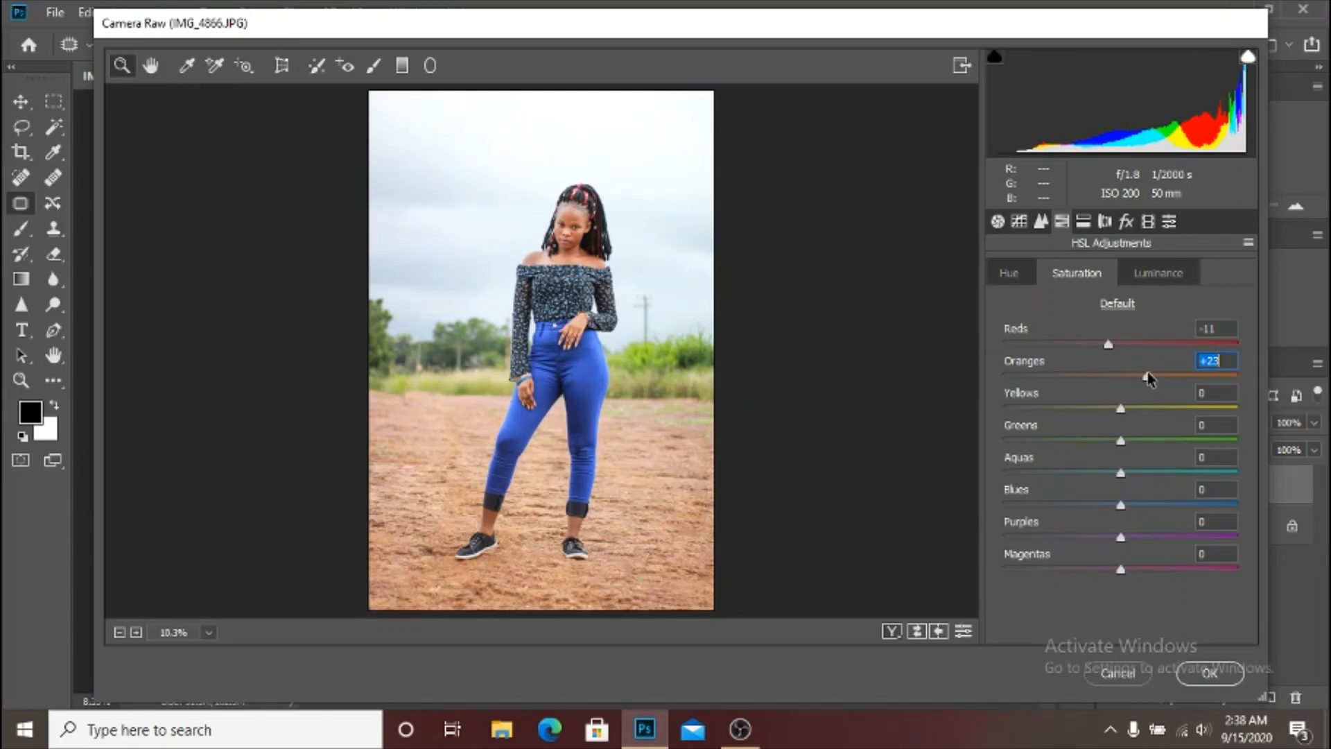
Step: Raise the saturation of the Yellows to +13 and of the Greens to +14
click(1154, 425)
click(1122, 409)
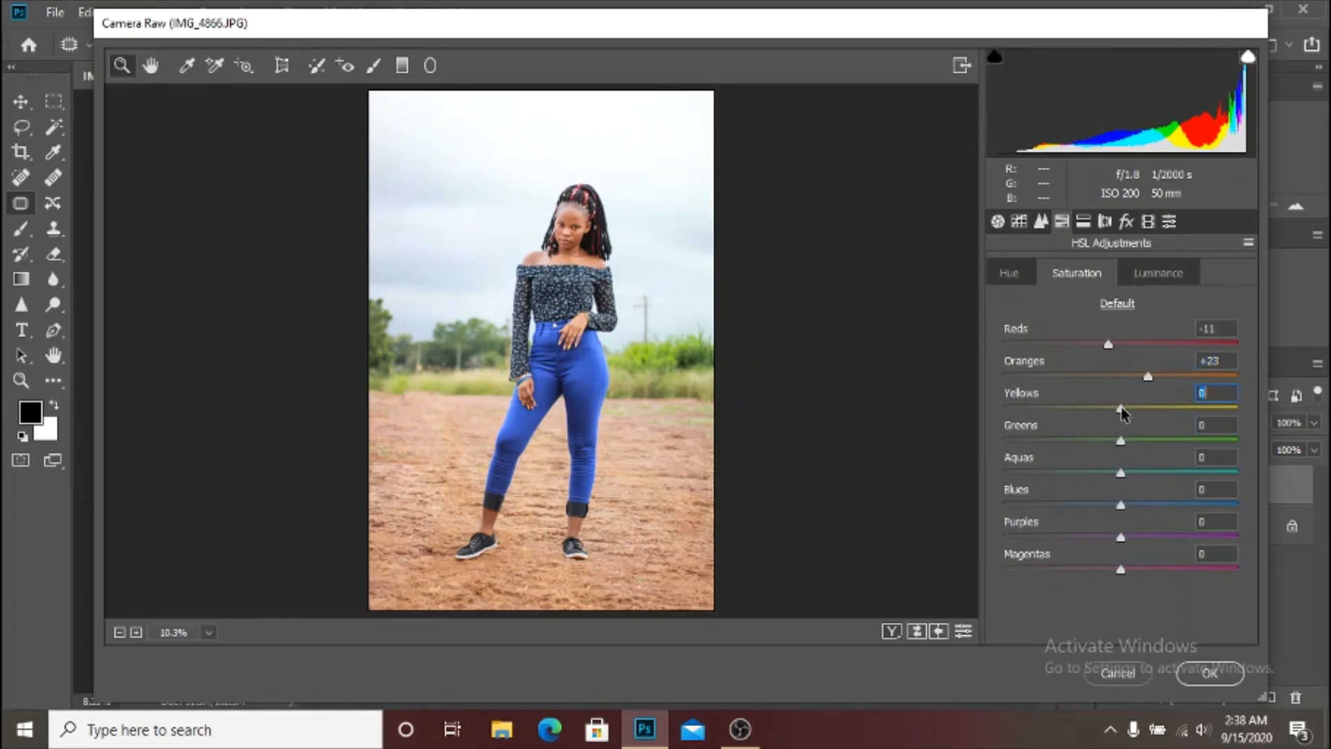
drag(1124, 410, 1137, 454)
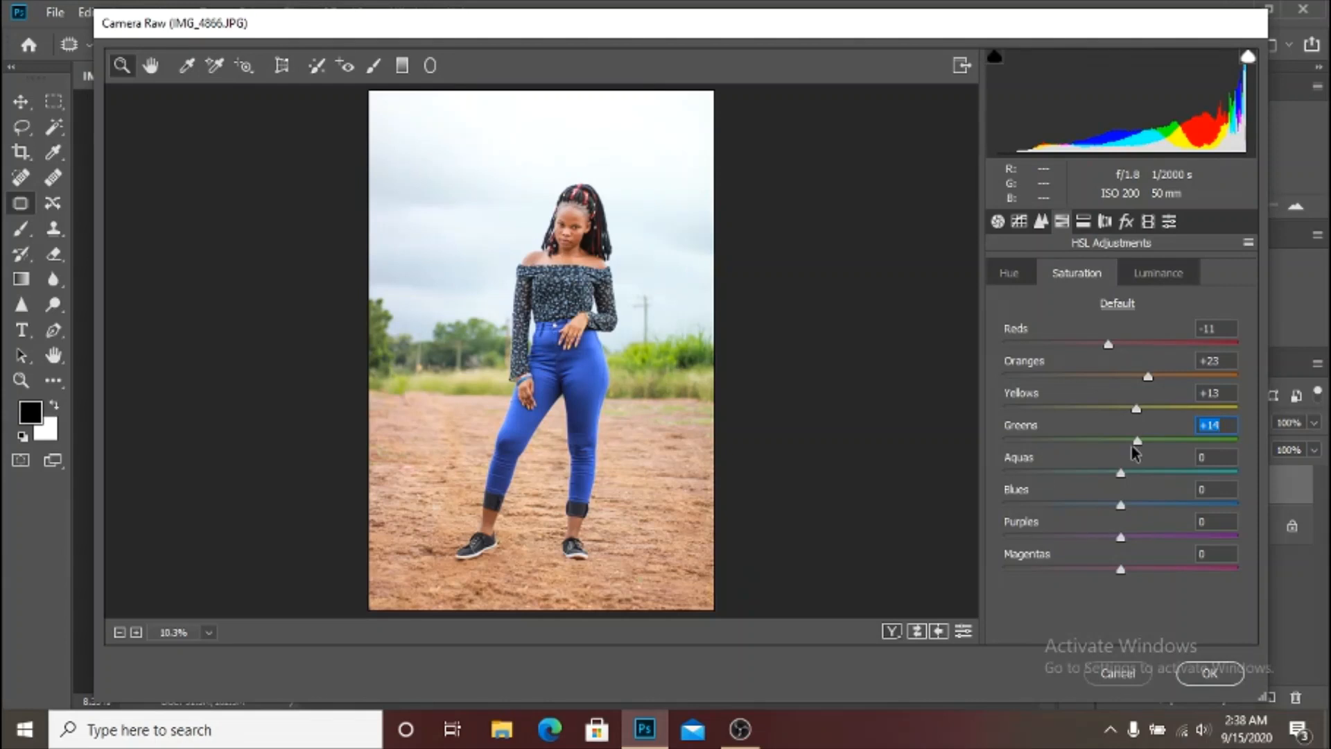
Step: Review the basic tone, HSL saturation and sharpening settings applied to the photo
click(998, 221)
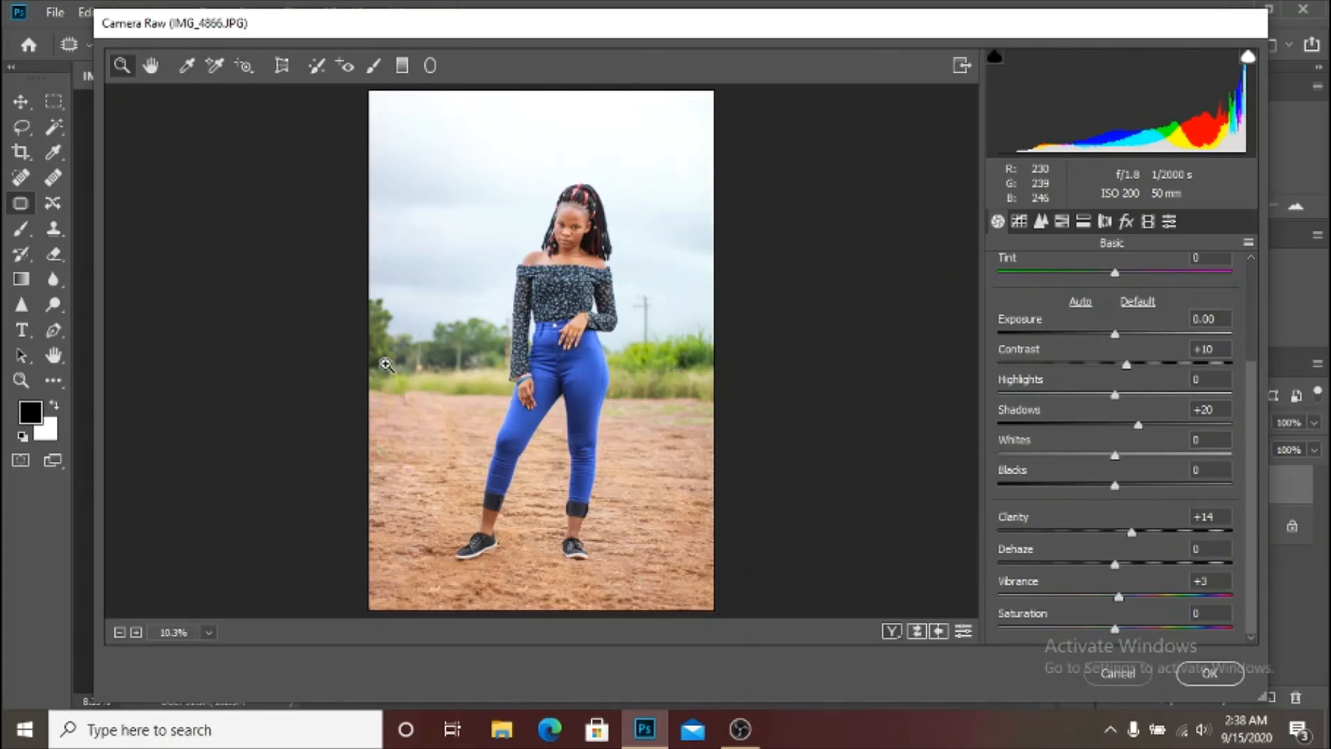
click(1061, 221)
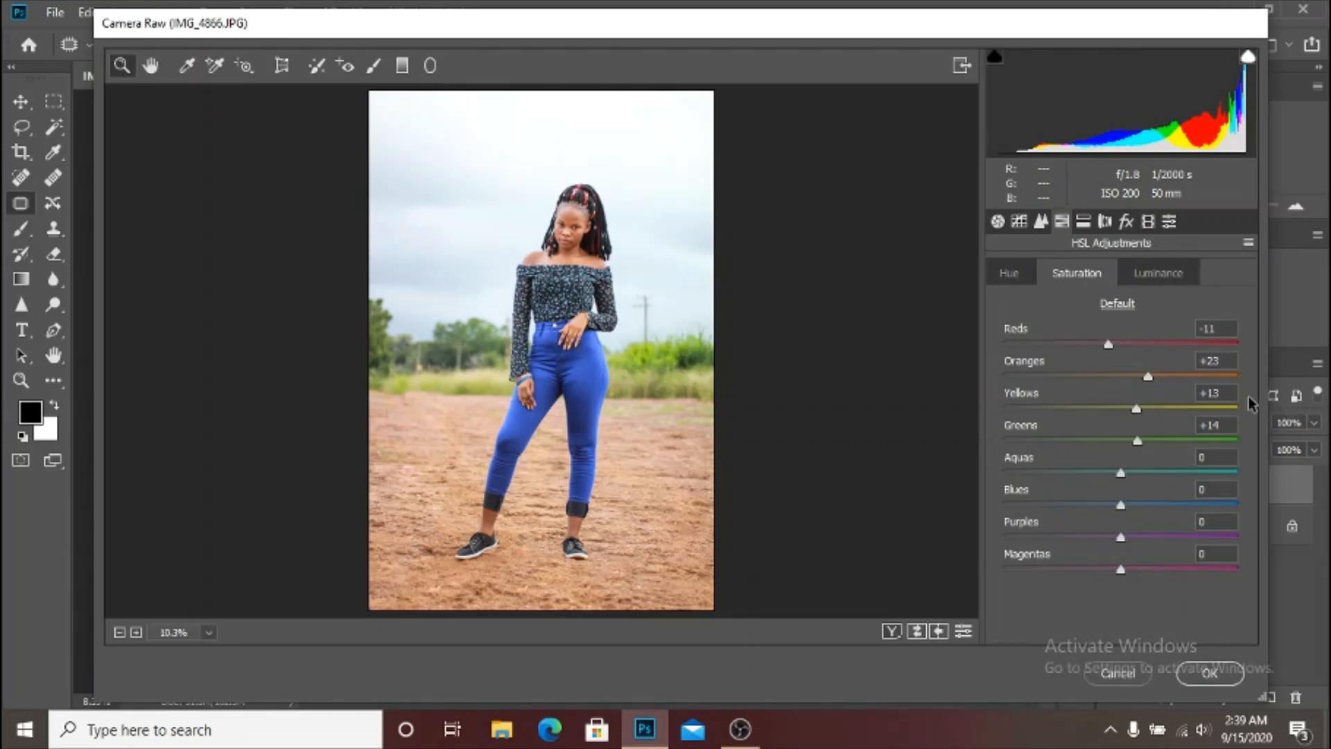
click(997, 222)
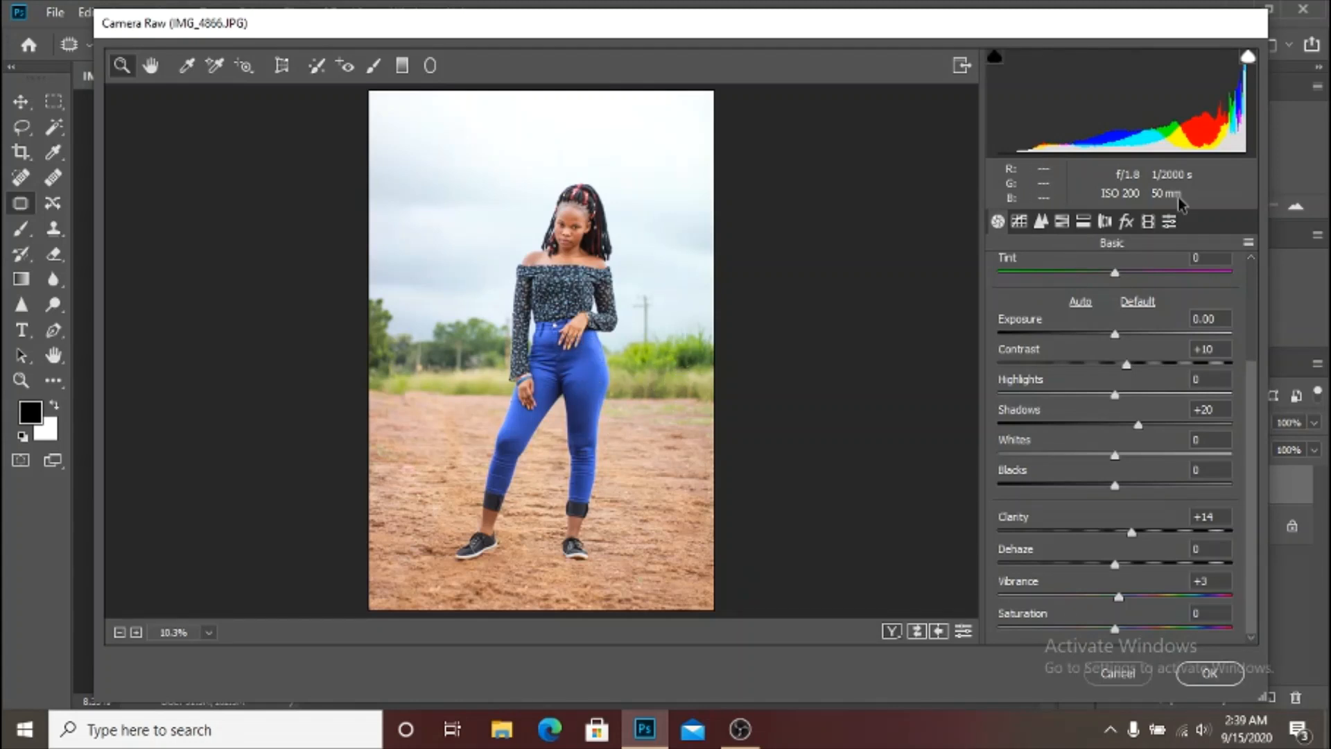
click(1041, 222)
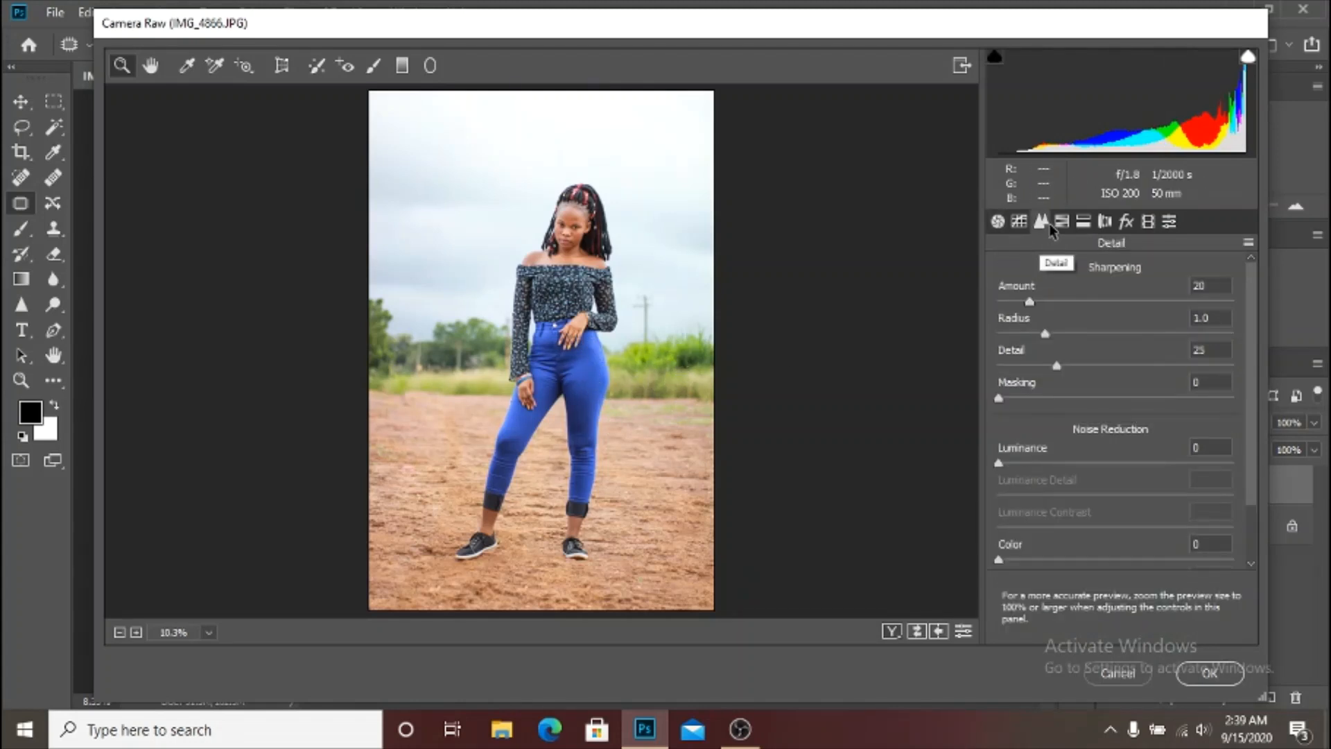
Step: Raise the saturation of both the Blues and the Aquas to +19
click(1057, 226)
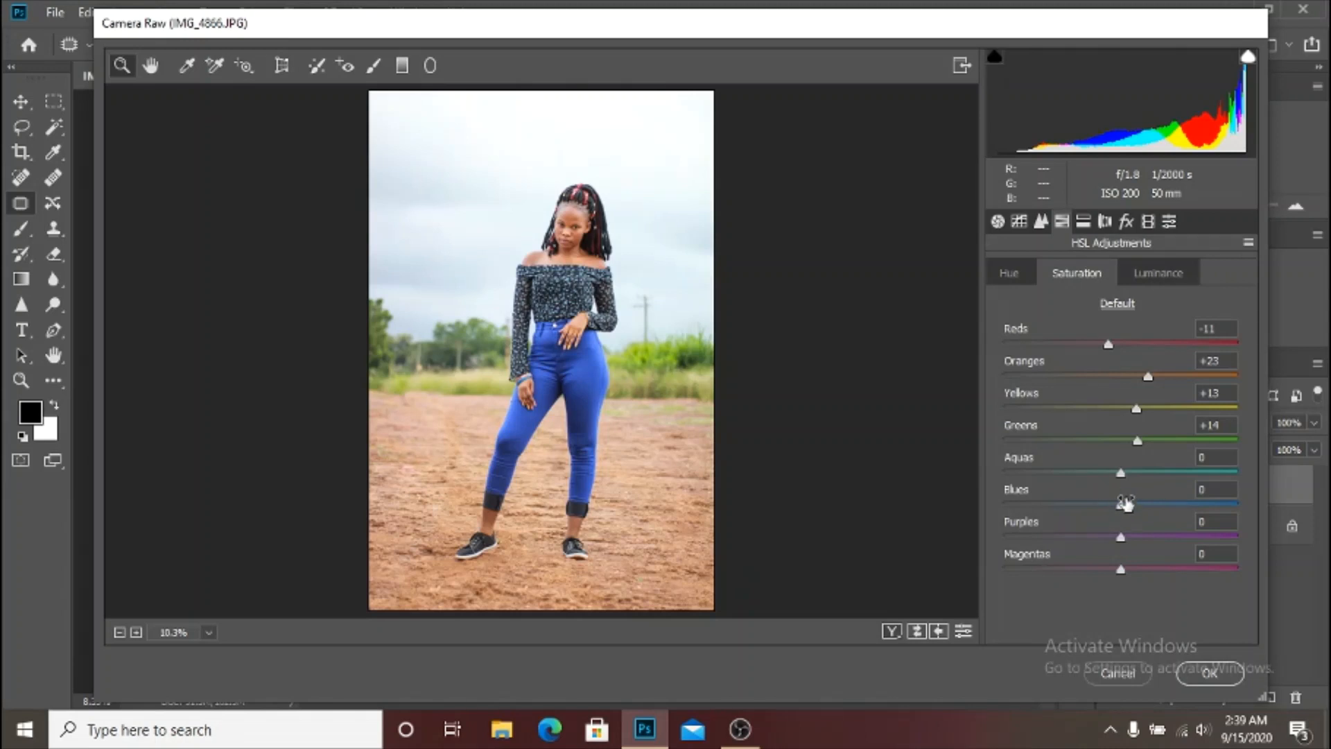
drag(1120, 504, 1142, 505)
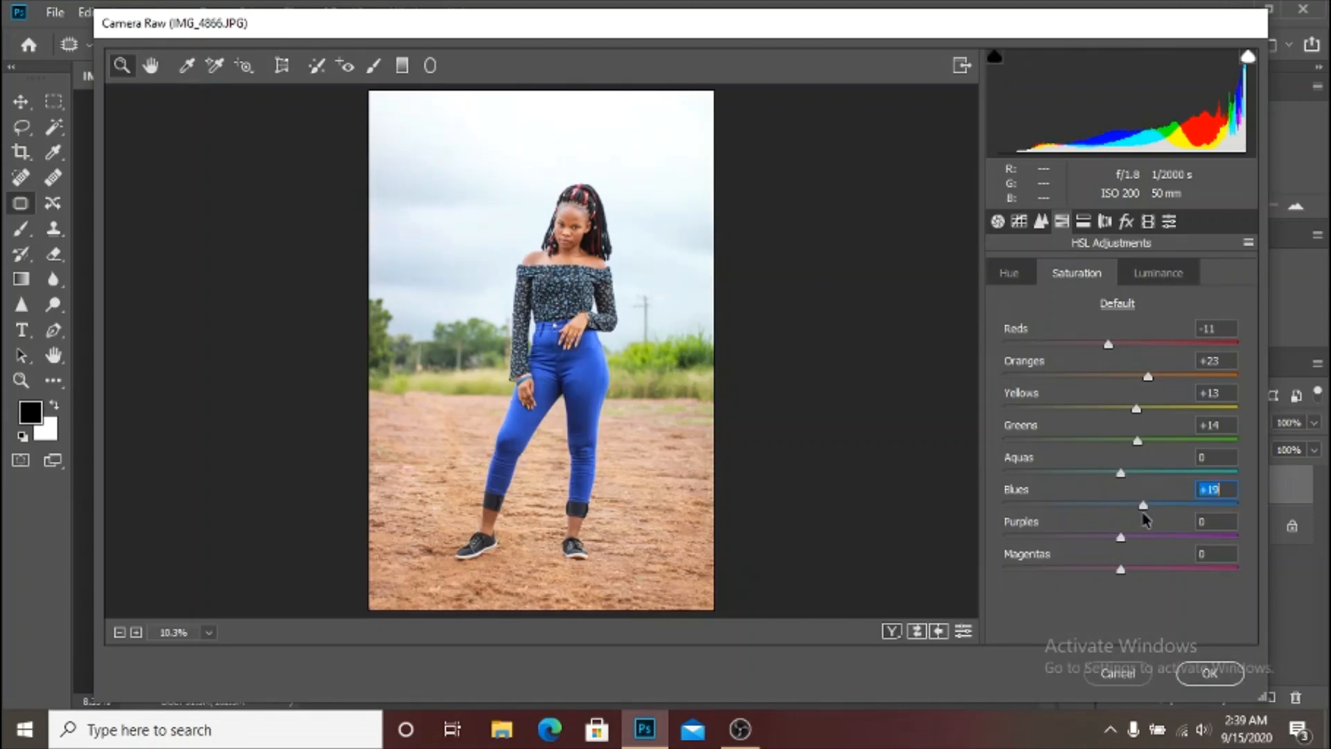
click(1121, 473)
mouse_move(1122, 474)
mouse_down()
mouse_move(1186, 487)
mouse_move(1164, 493)
mouse_move(1043, 439)
mouse_move(1155, 478)
mouse_move(1143, 487)
mouse_up()
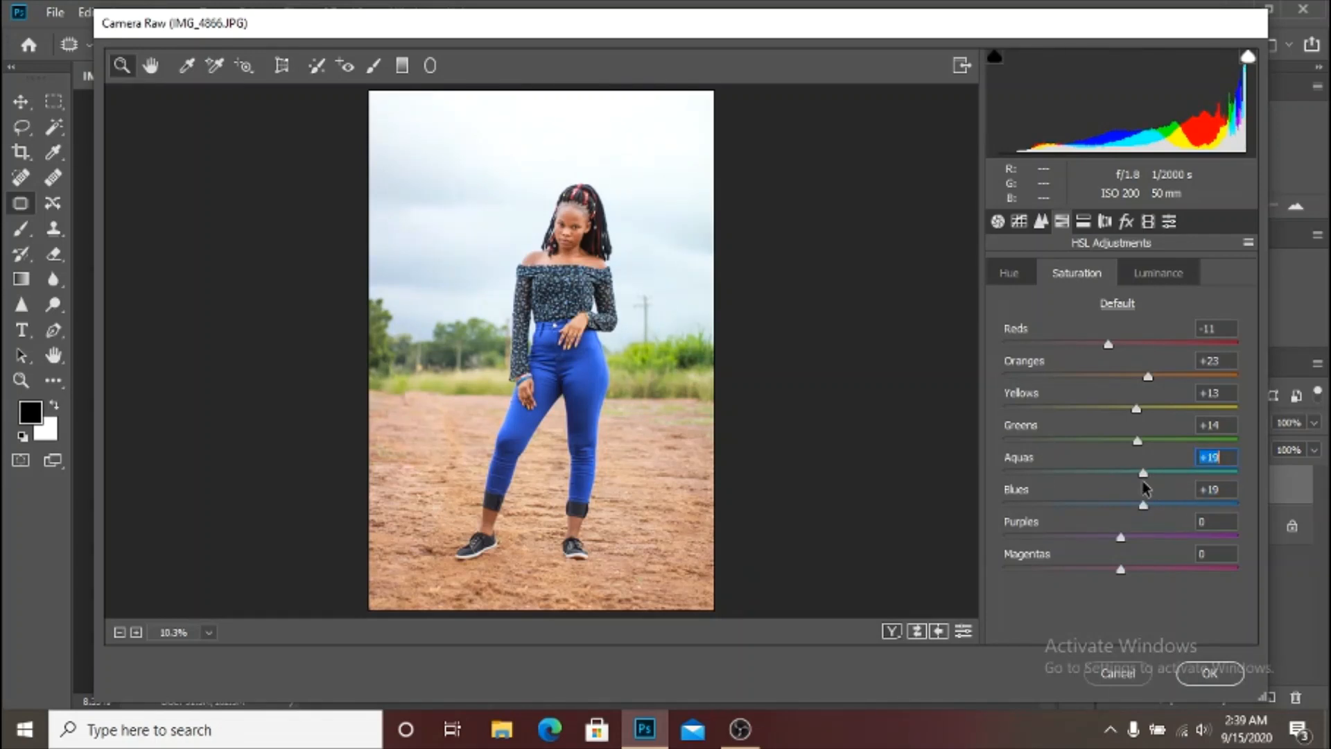
Step: Try the Greens hue at +100 and -100, and settle on a Greens hue of -62
click(1009, 276)
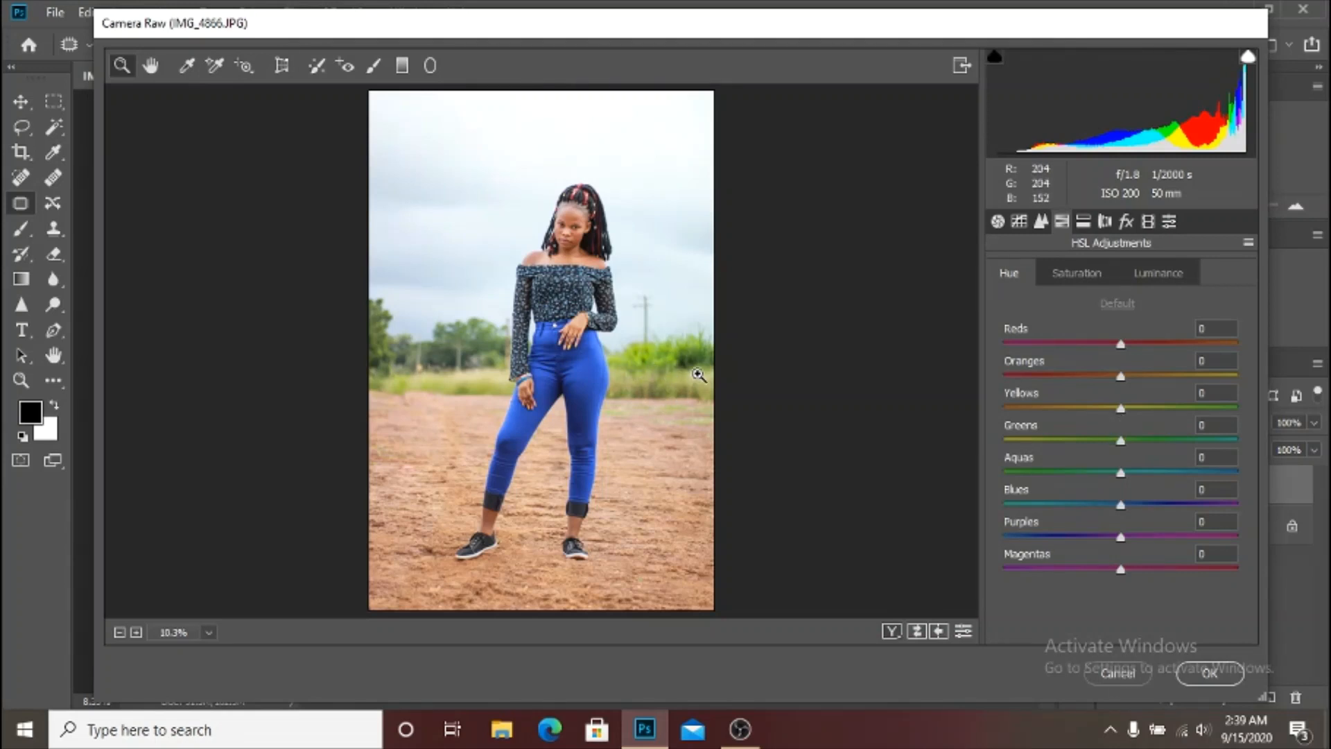
click(1115, 448)
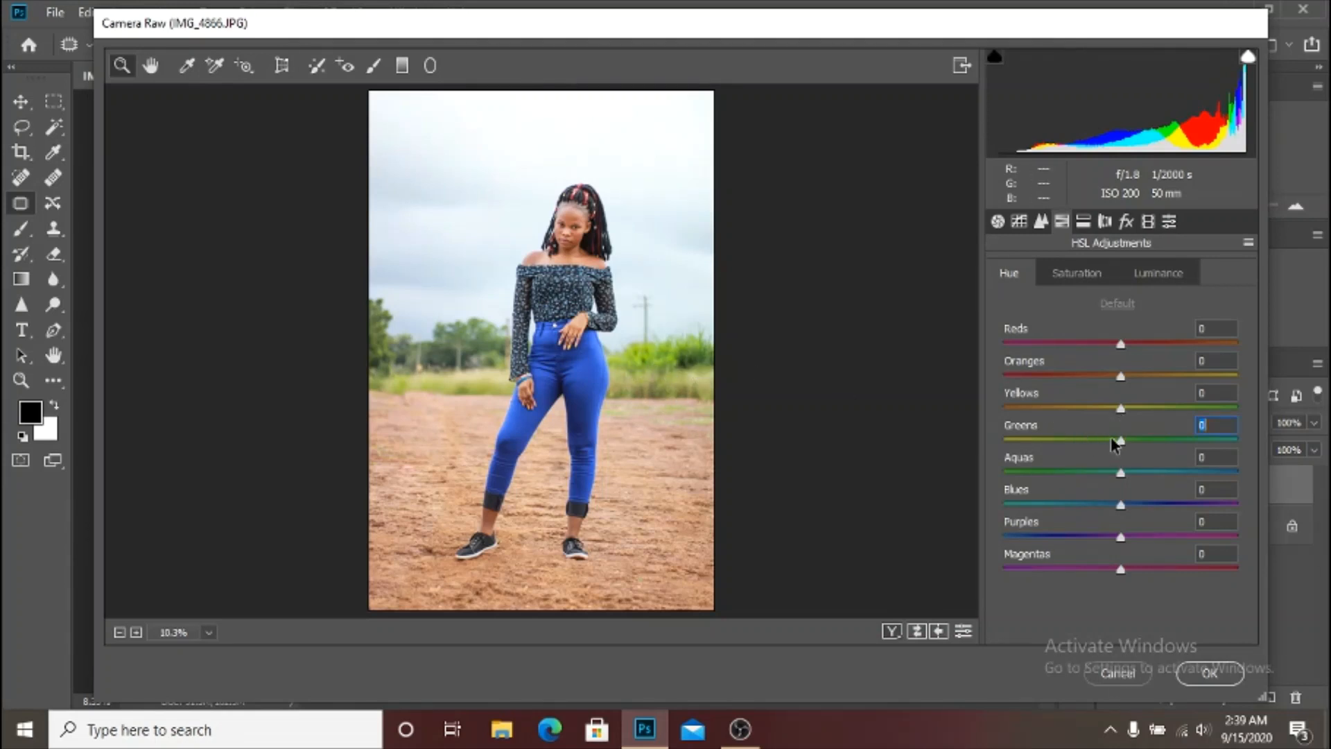
drag(1116, 445, 1255, 465)
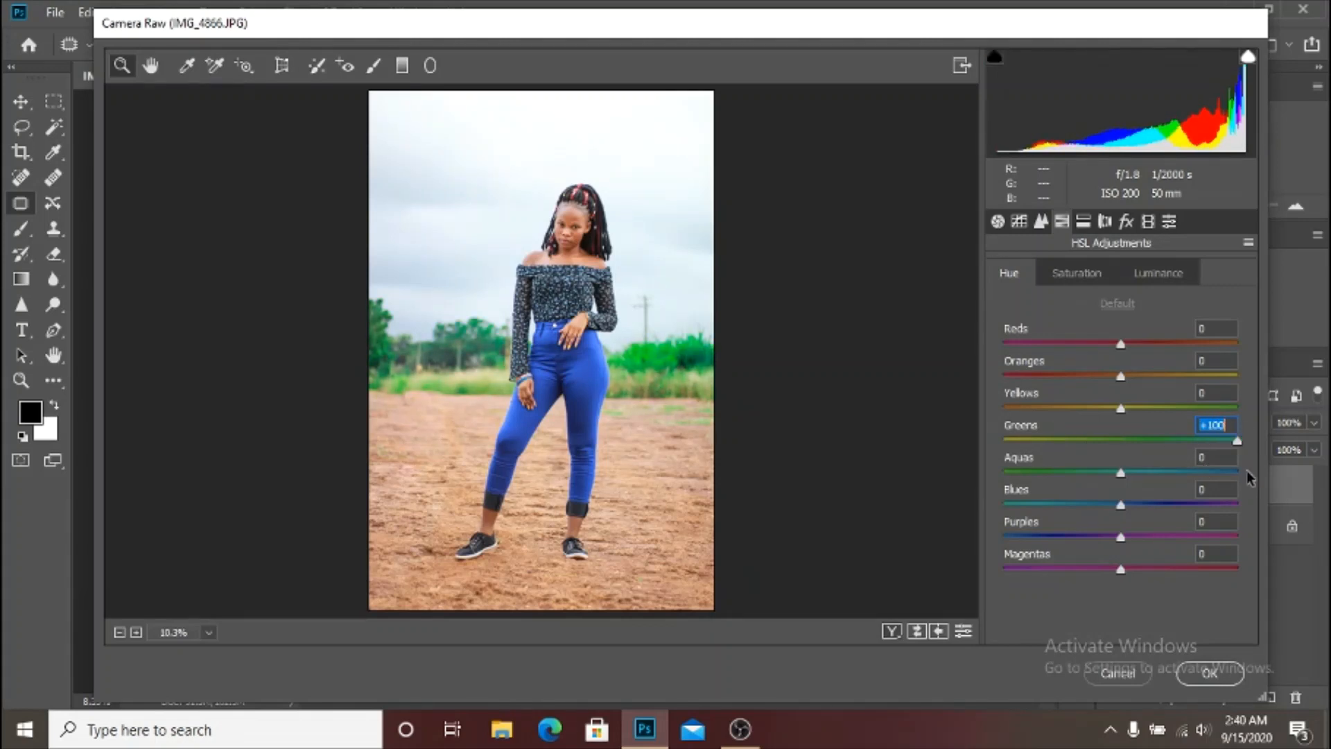
drag(1238, 441, 999, 440)
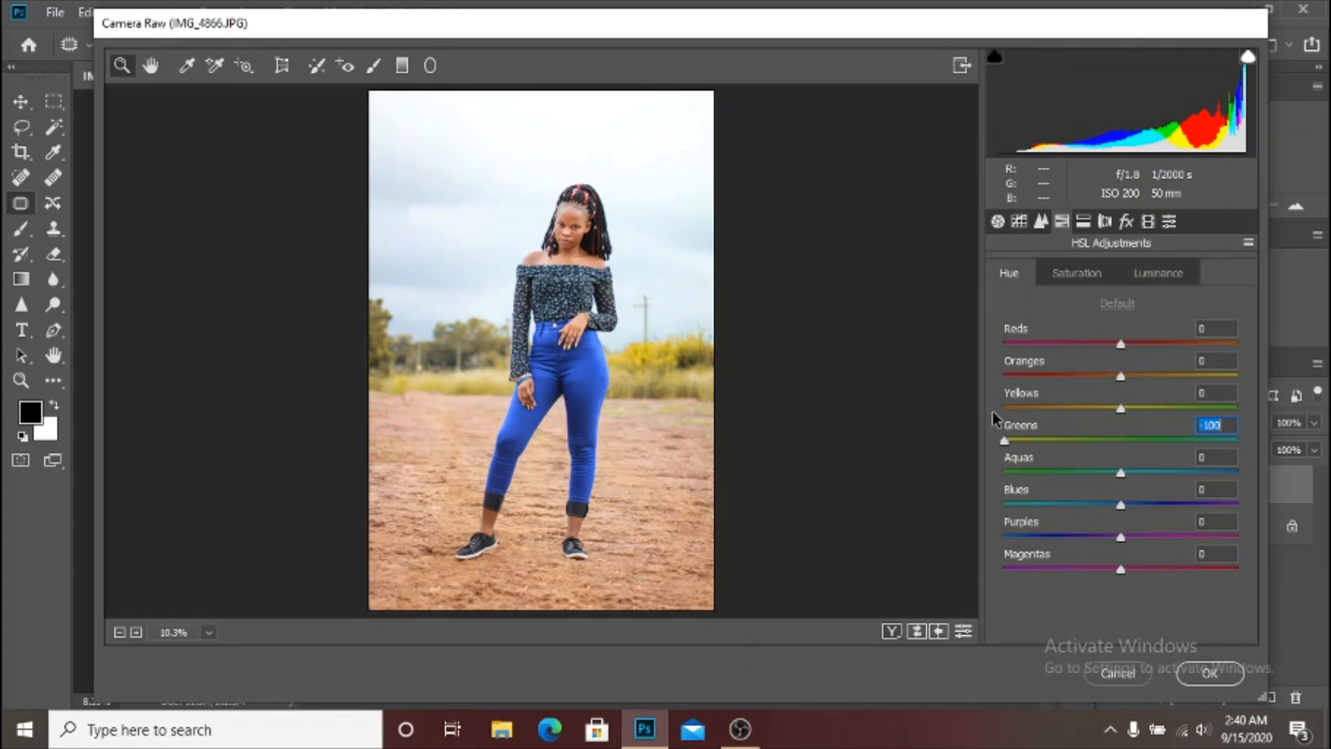
drag(1004, 440, 1047, 435)
mouse_move(1028, 442)
mouse_down()
mouse_move(1224, 494)
mouse_move(1047, 455)
mouse_up()
Step: Try a small negative shift of the Oranges hue and reset it to 0
mouse_move(1121, 376)
mouse_down()
mouse_move(1108, 380)
mouse_move(1160, 378)
mouse_move(1111, 375)
mouse_up()
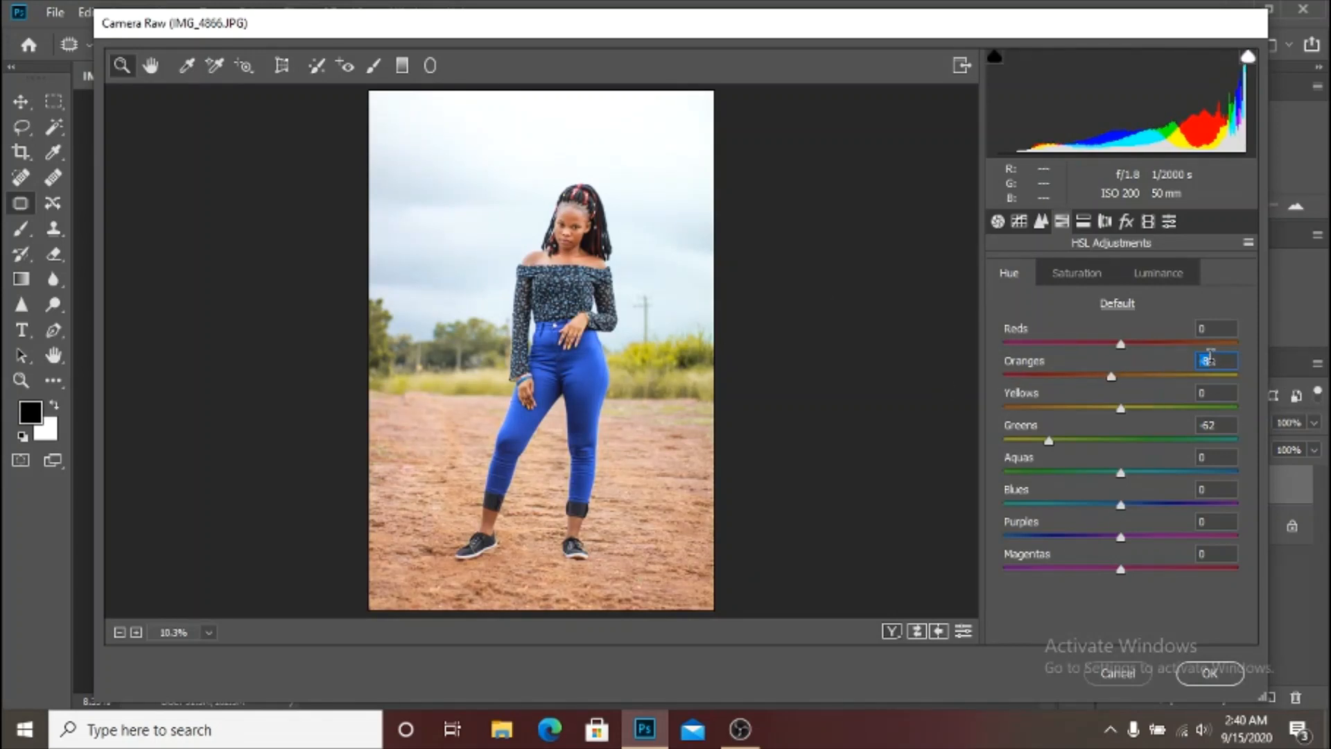
text(0)
key(Return)
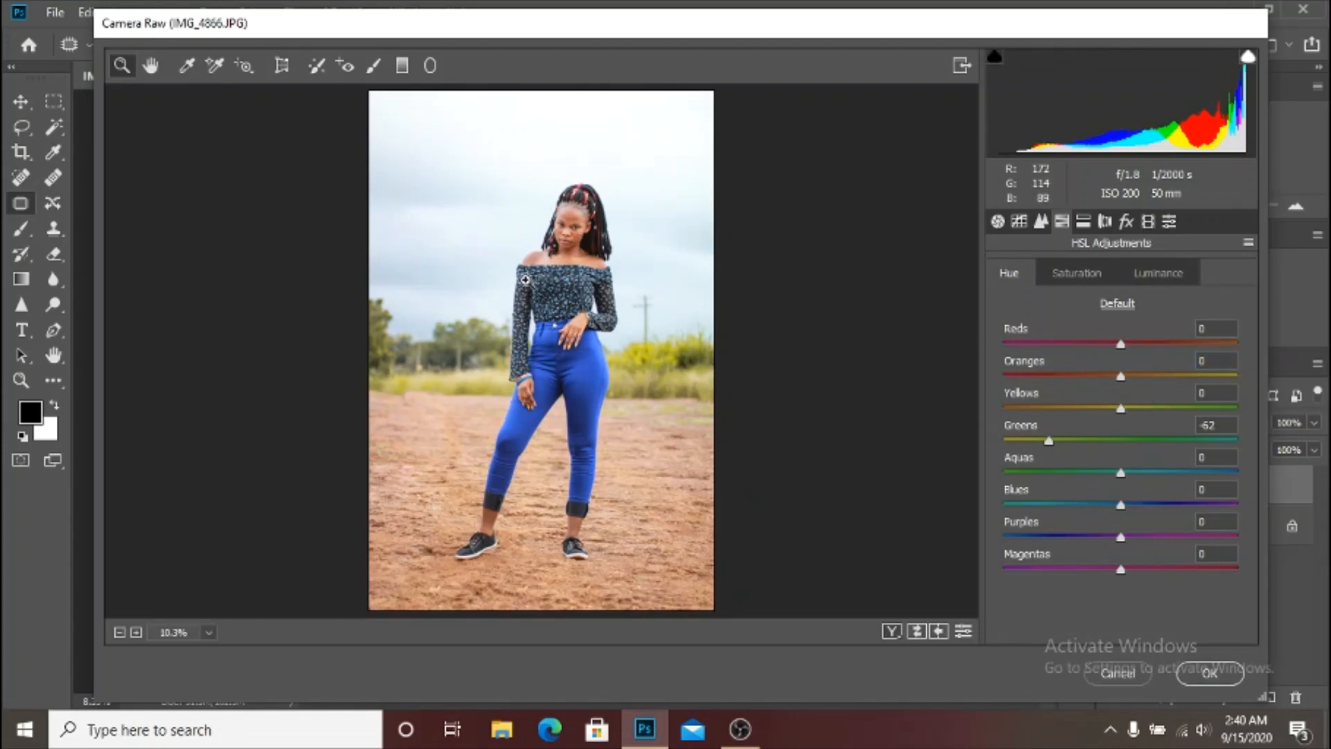
Step: Examine the subject's skin, the clothing and the background foliage up close after the hue change
click(594, 260)
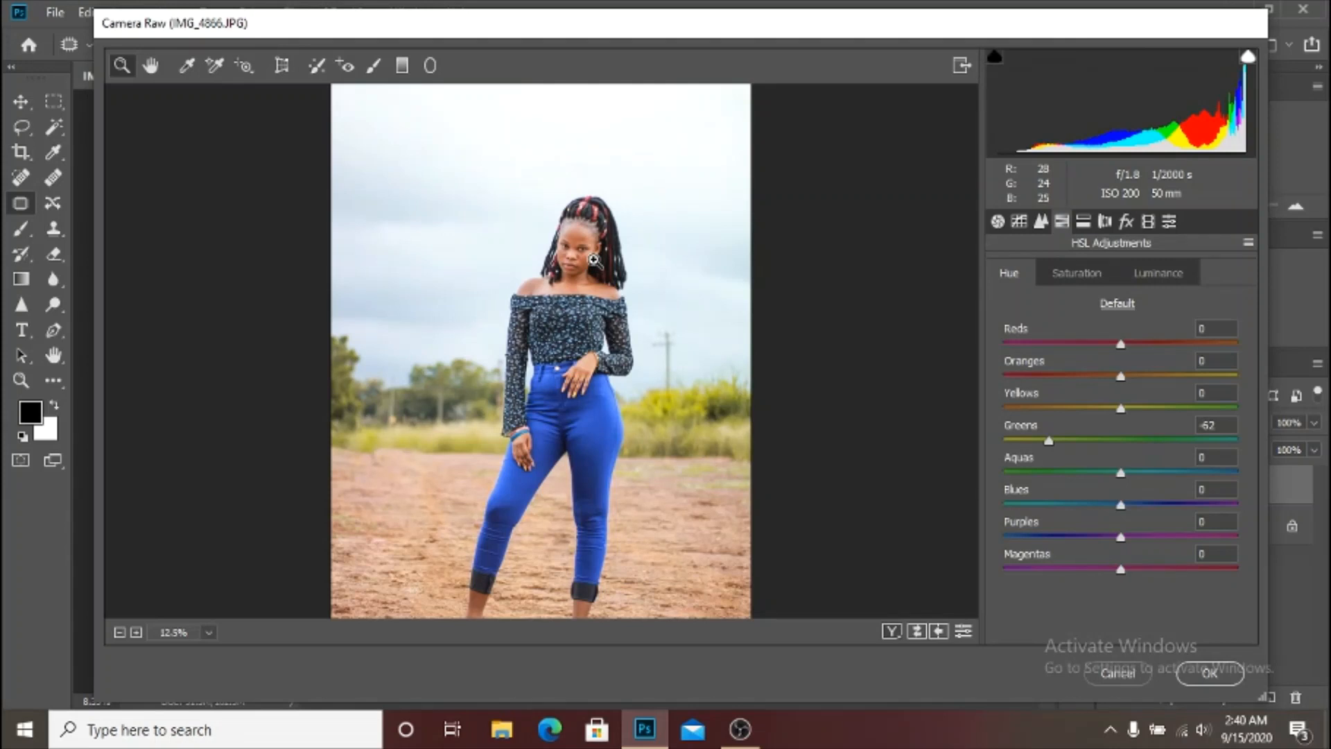
click(610, 283)
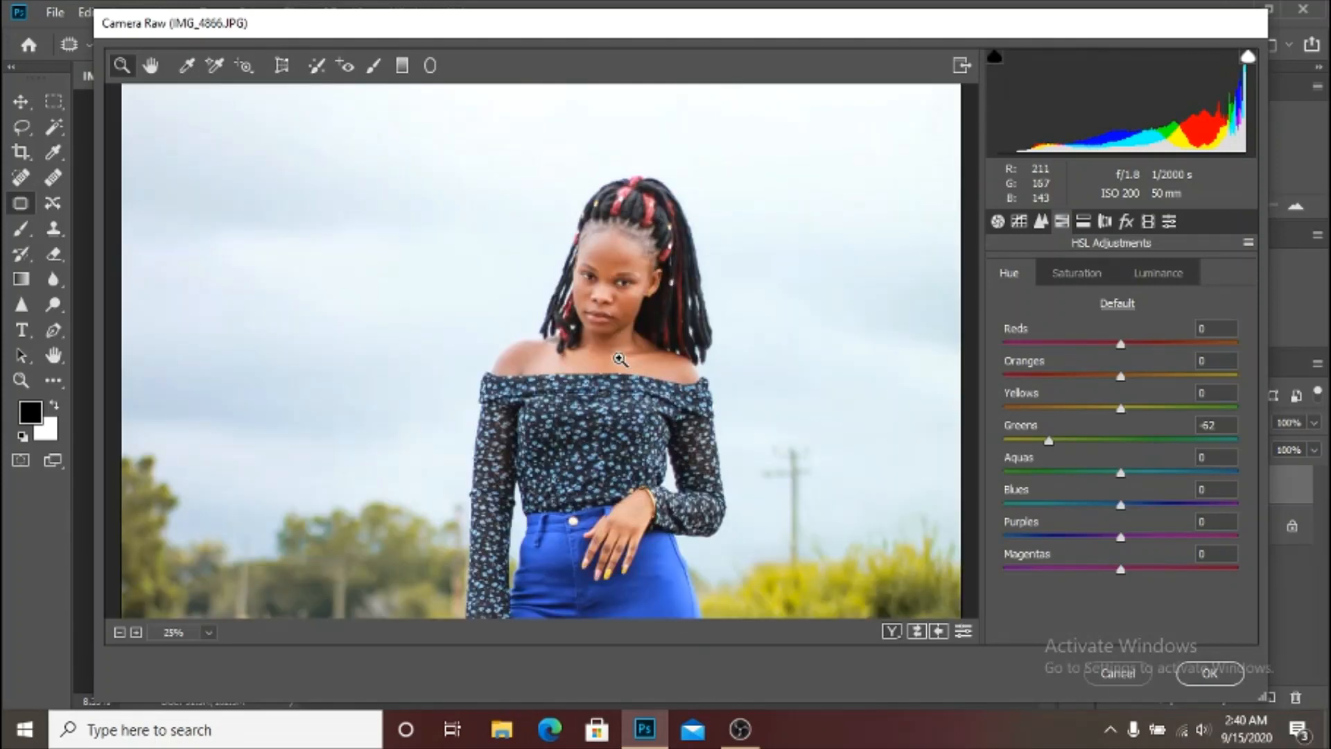
drag(678, 439, 601, 374)
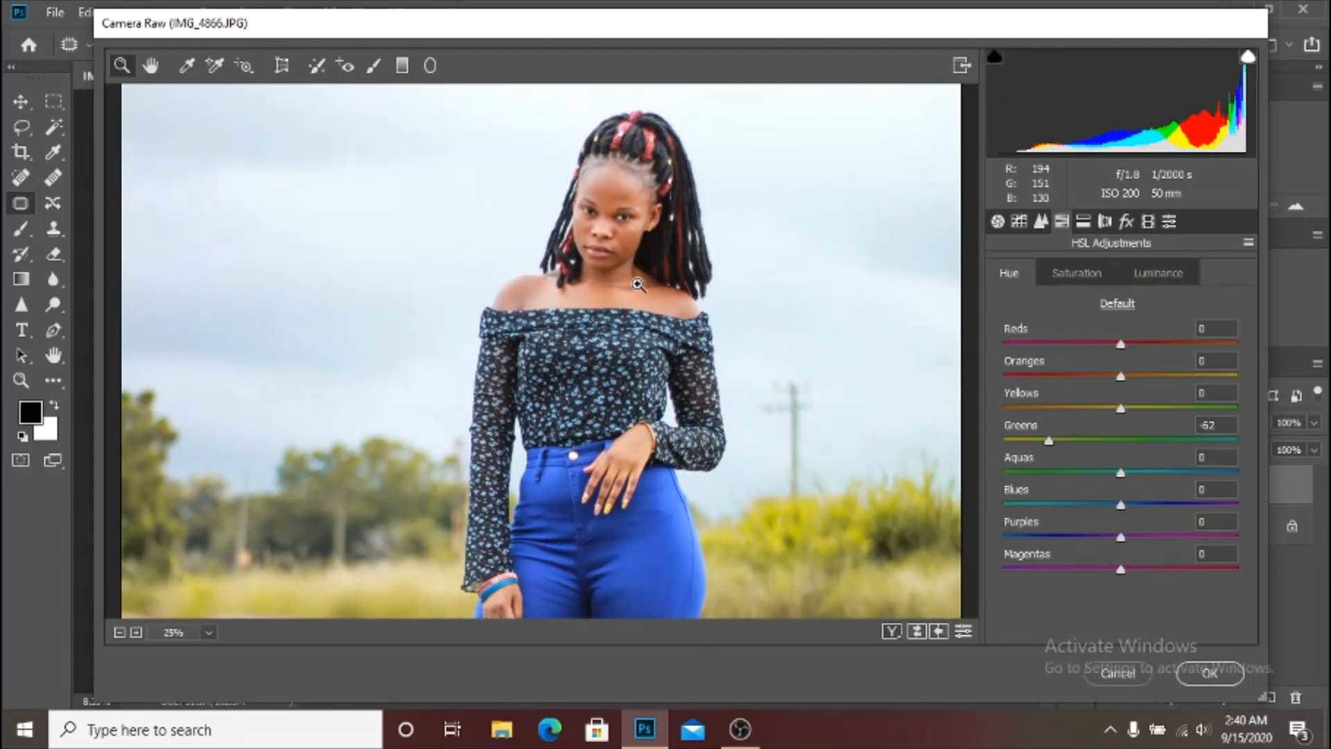
scroll(631, 326, down, 2)
scroll(628, 333, down, 4)
scroll(631, 326, up, 6)
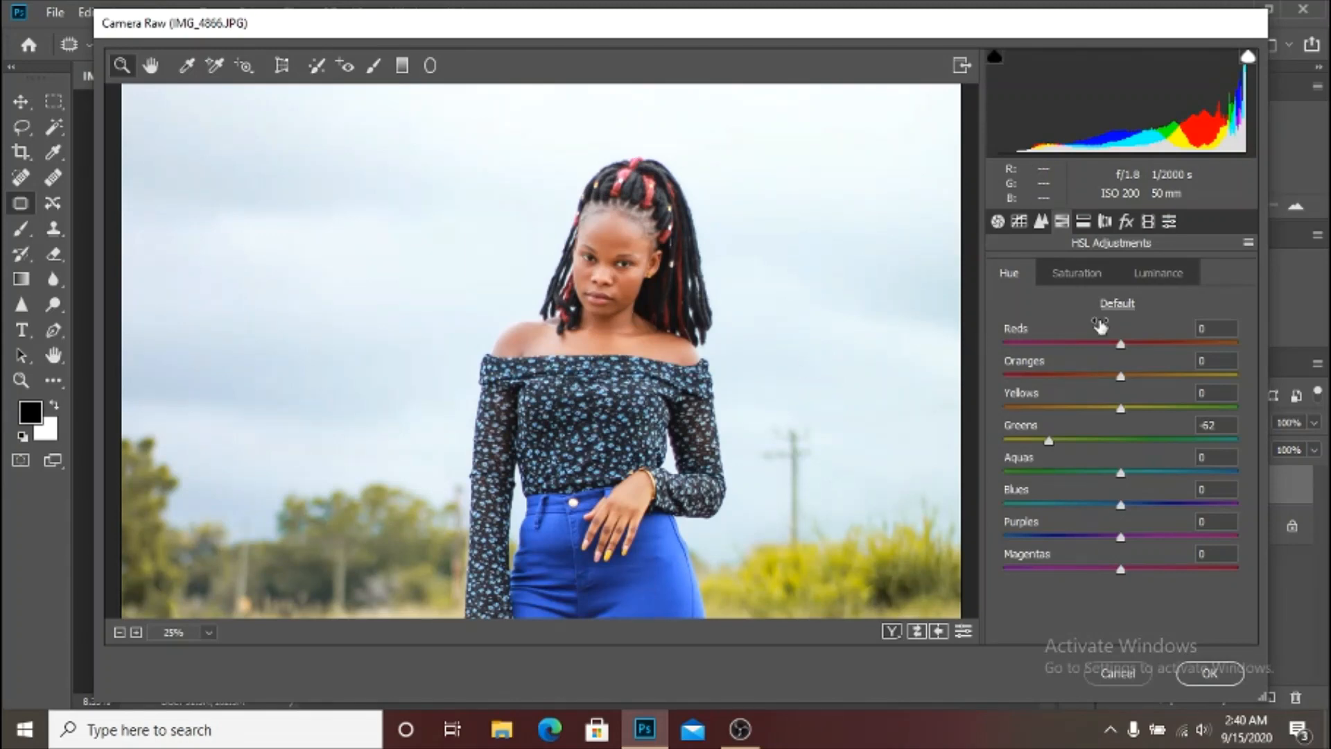
scroll(927, 291, down, 4)
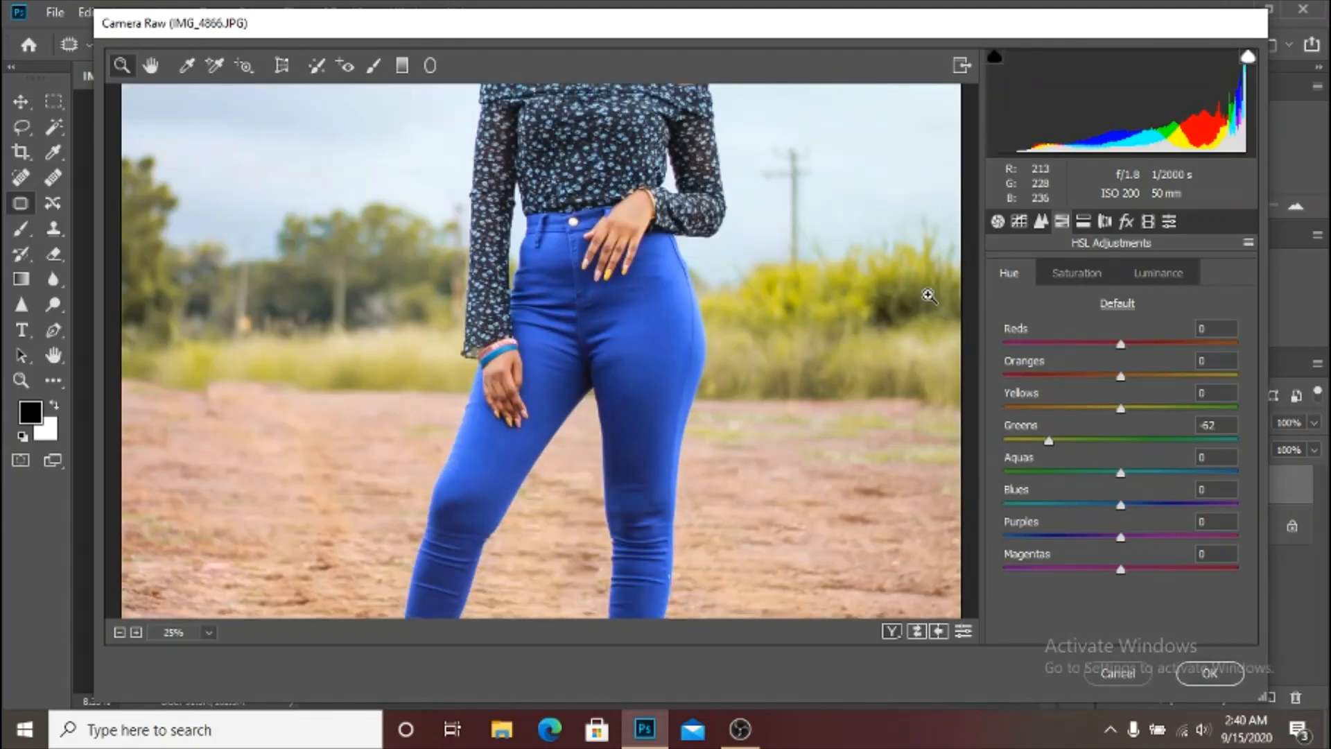
scroll(927, 291, up, 4)
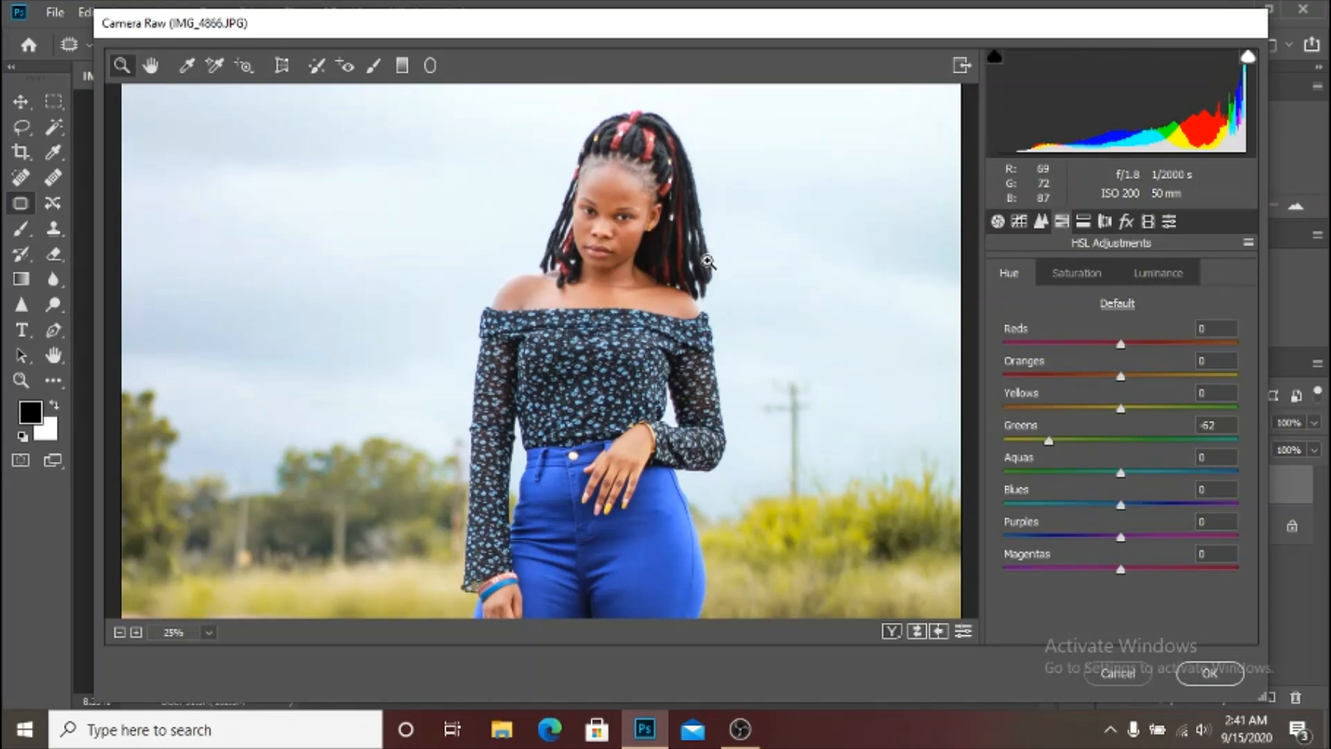
Step: Fit the whole photo in view and shift the Blues hue to -22
right_click(670, 271)
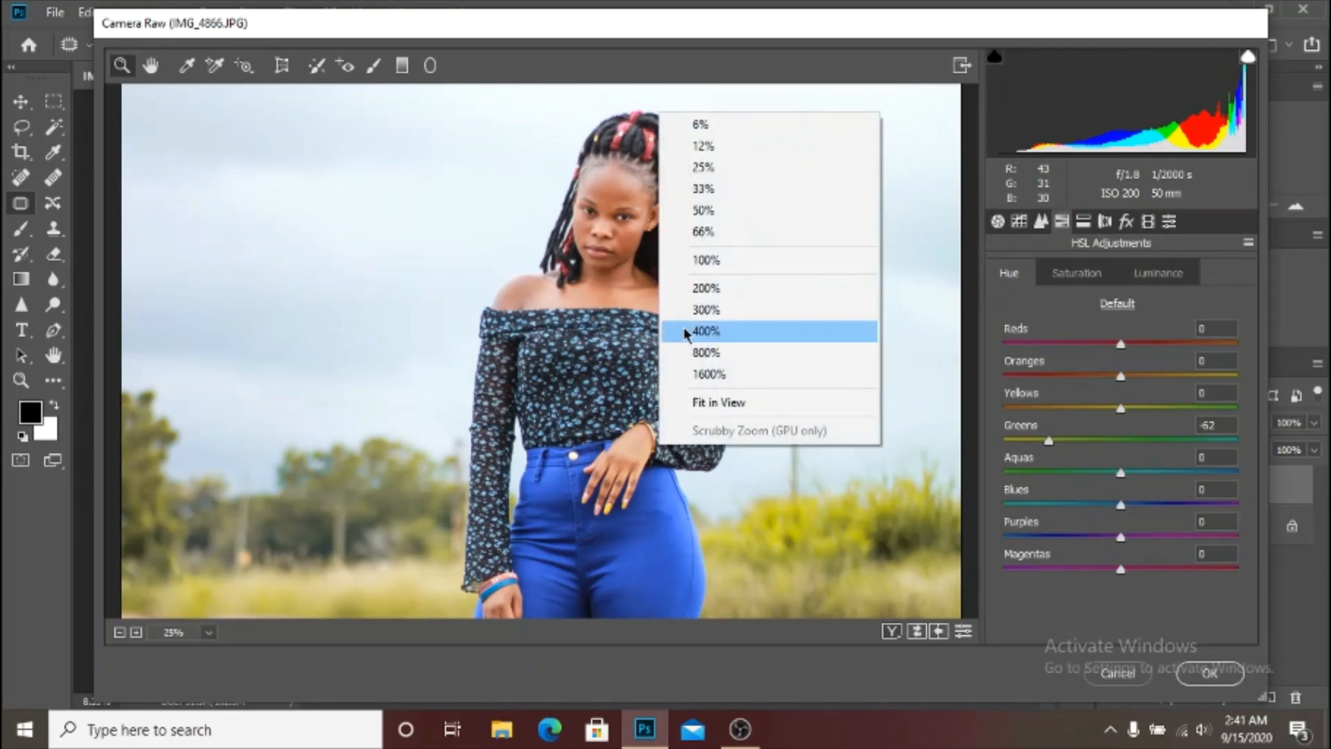
click(729, 398)
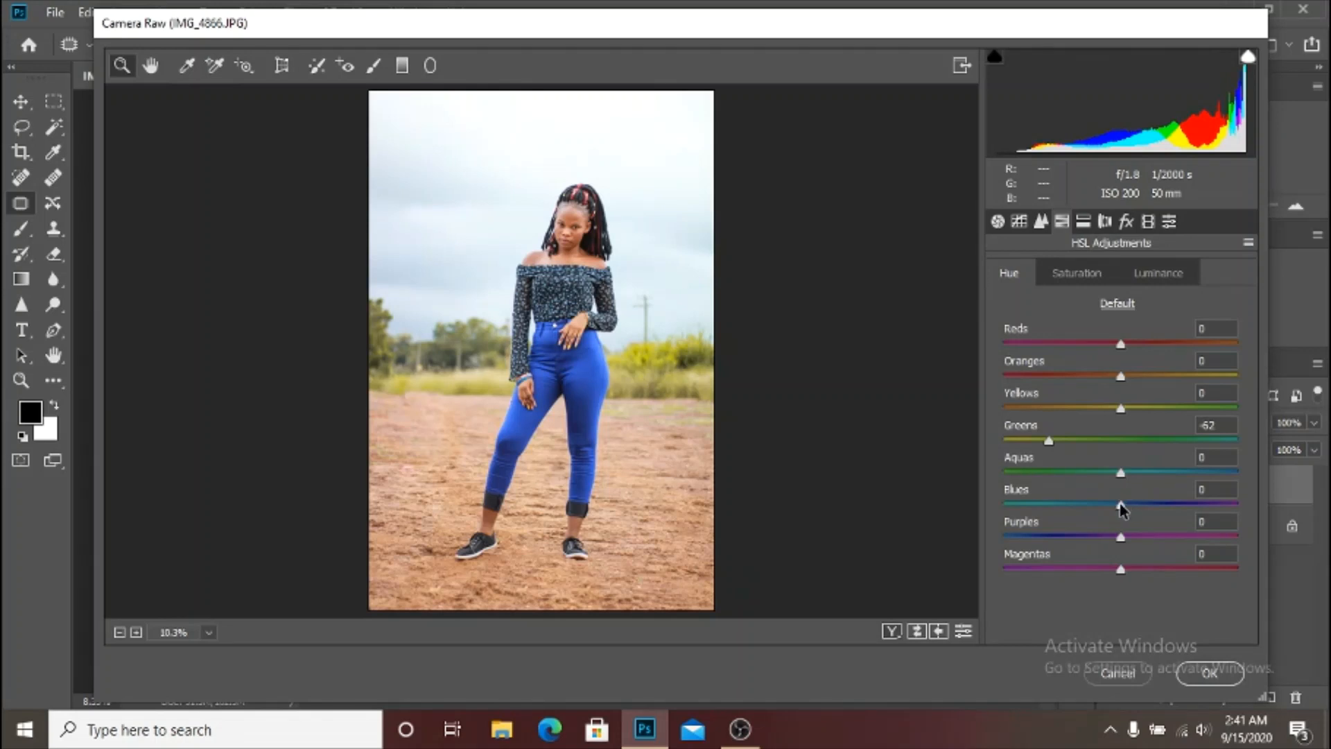
mouse_move(1120, 504)
mouse_down()
mouse_move(1156, 507)
mouse_move(1097, 511)
mouse_up()
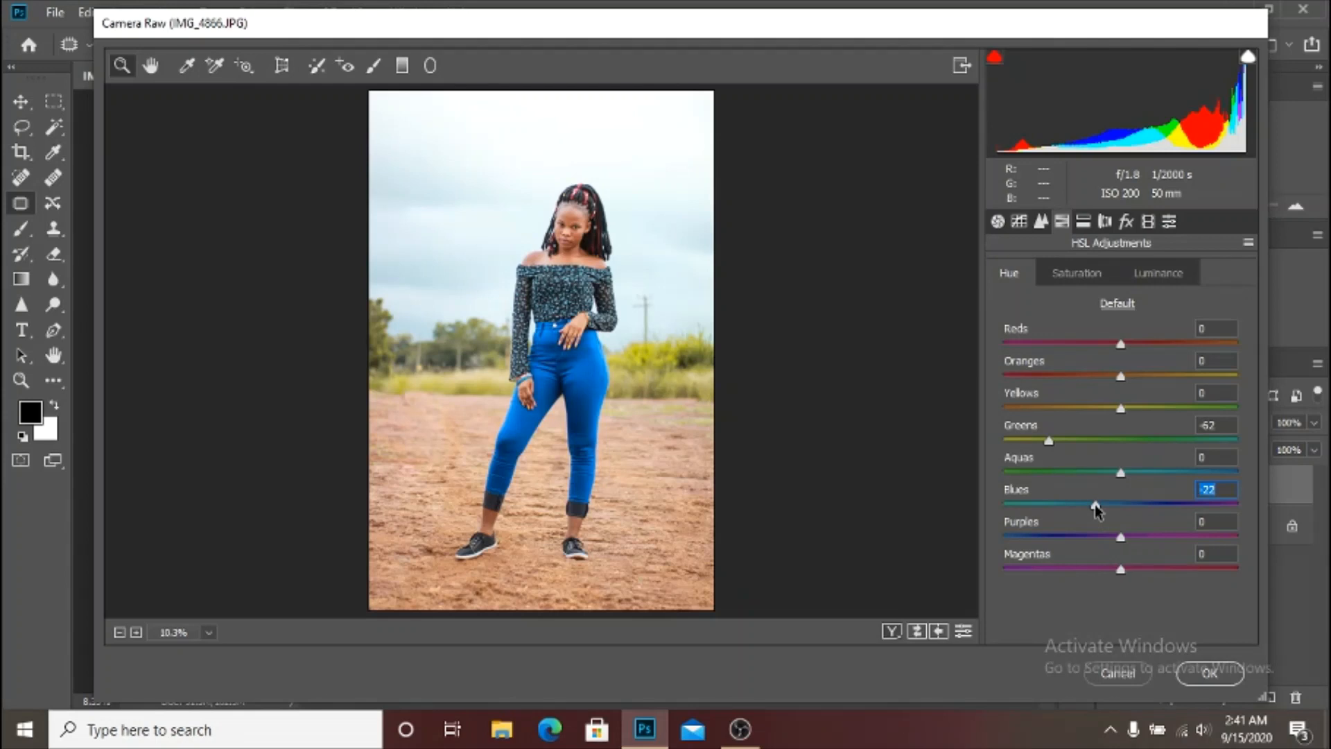
Step: Set the HSL luminance of Blues to -12, Yellows to +6 and Greens to -17
click(1154, 273)
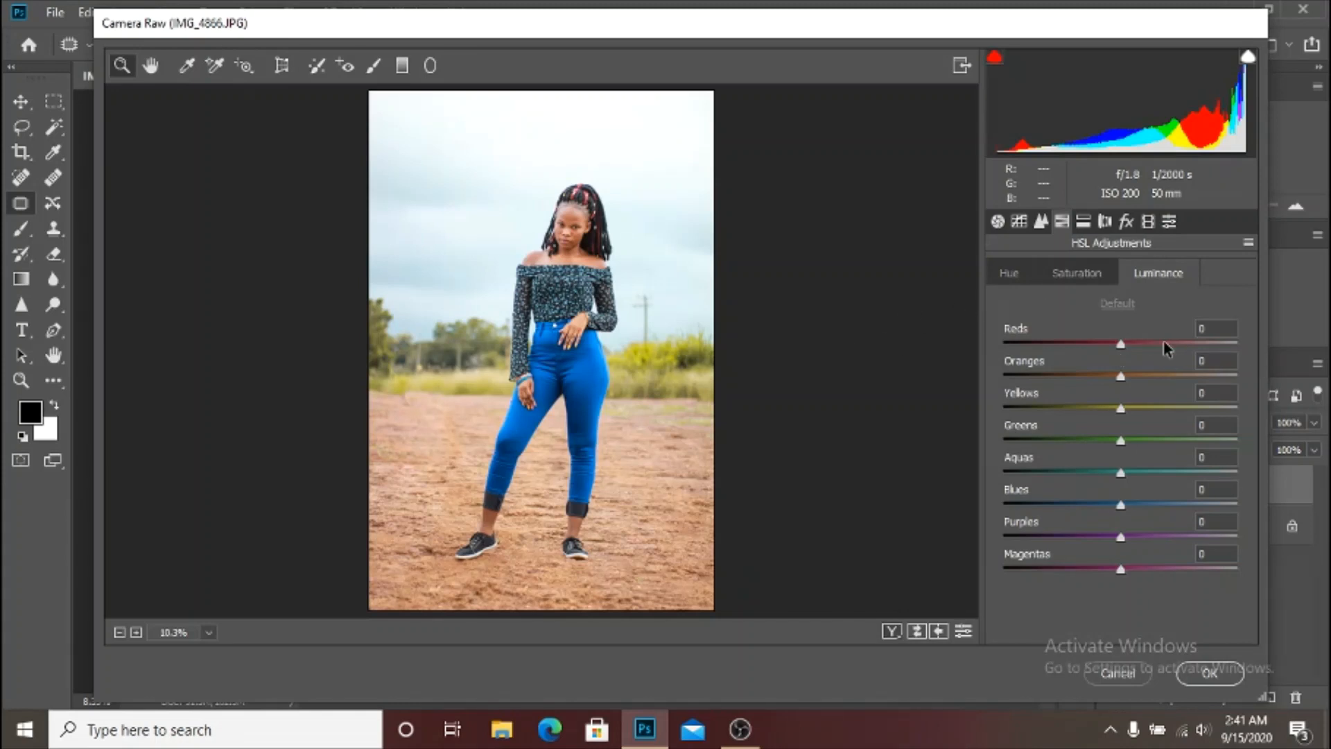
click(1120, 344)
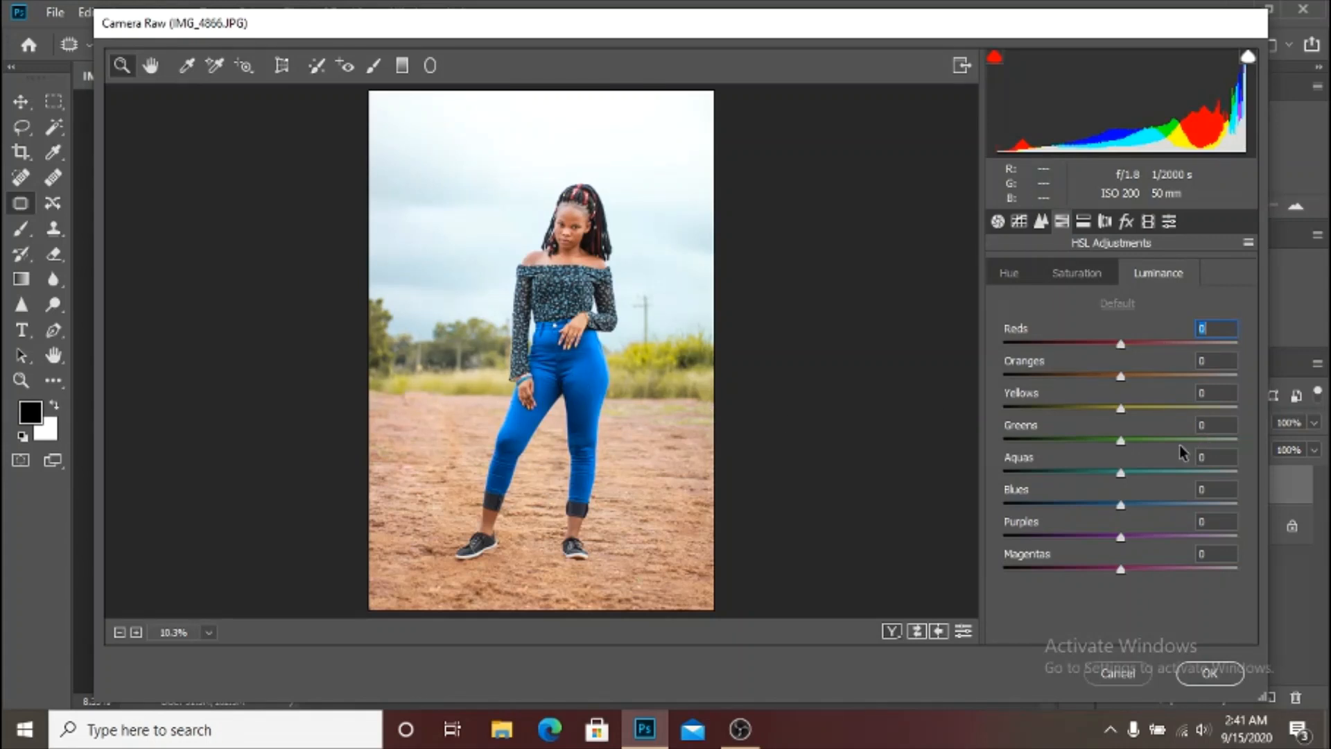
drag(1121, 505, 1185, 505)
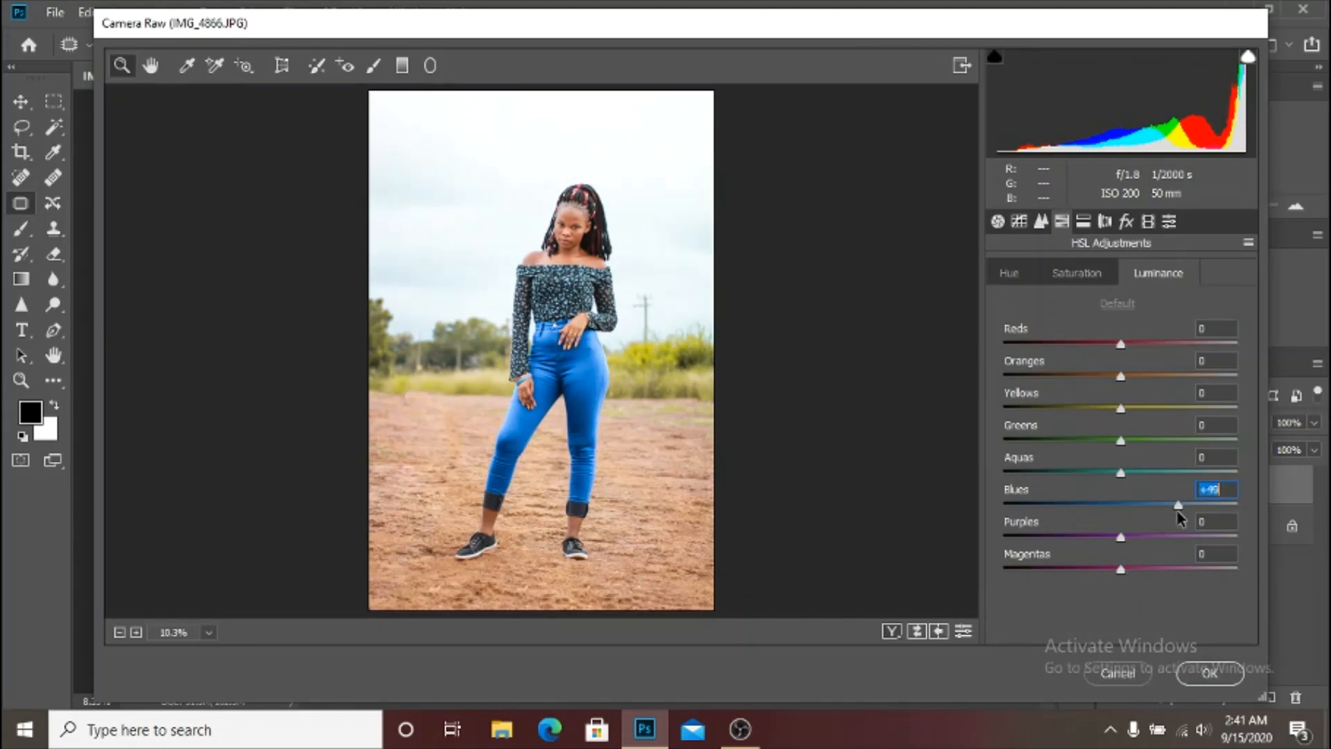
drag(1181, 518, 1107, 532)
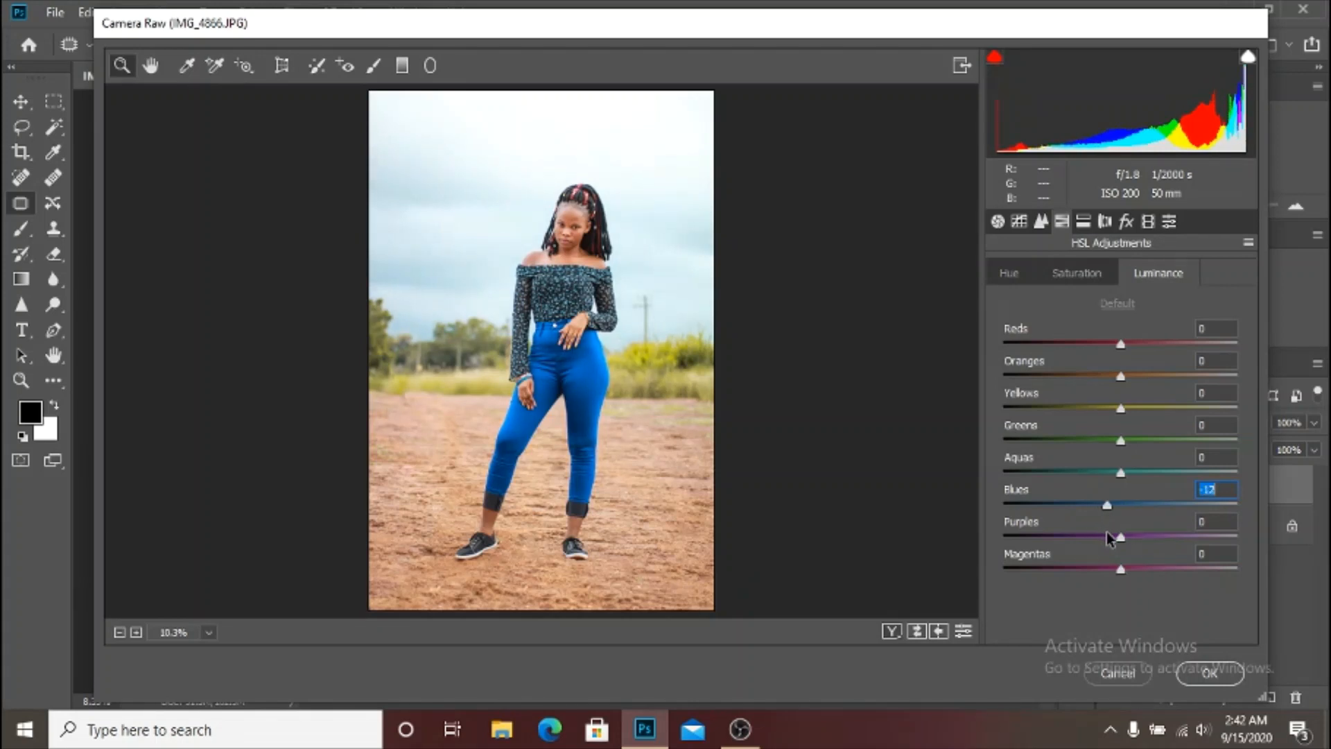
drag(1135, 410, 1102, 445)
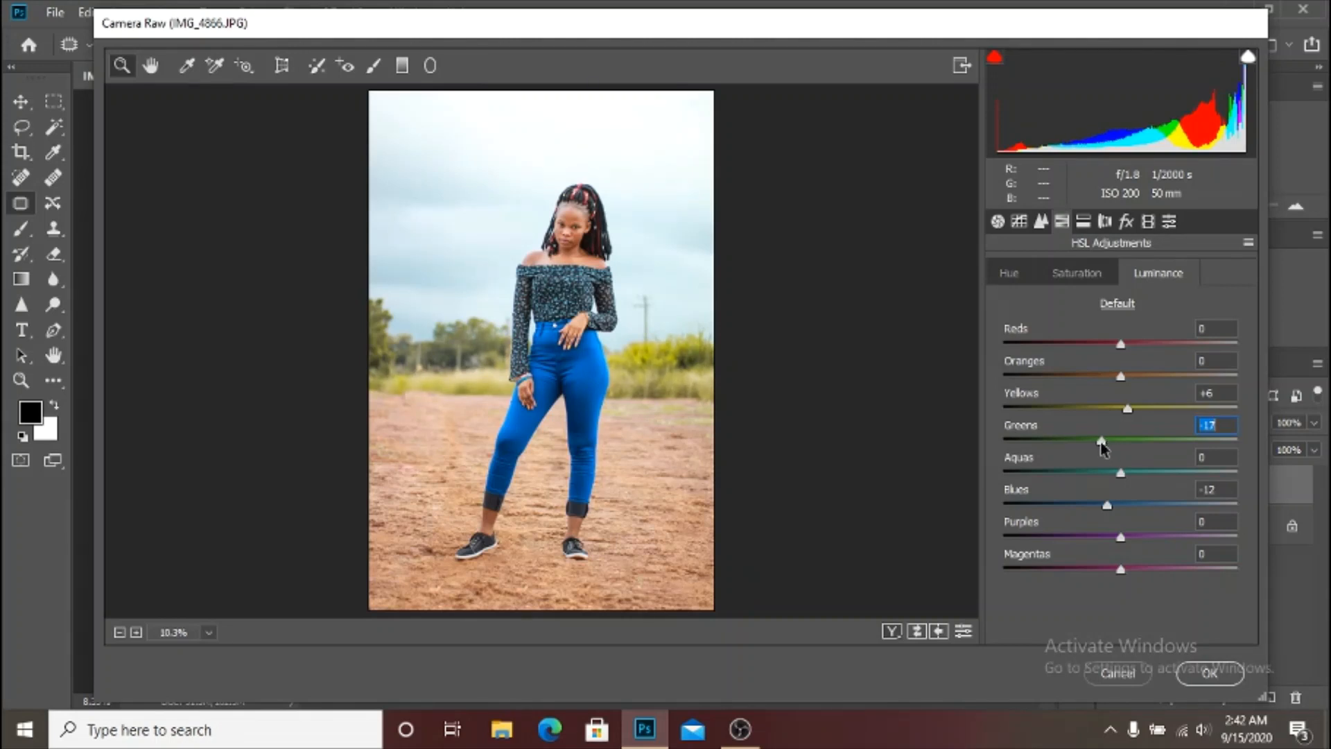
Step: Swap repeatedly between the before and after settings to compare the luminance edits with the original photo
click(915, 631)
click(915, 631)
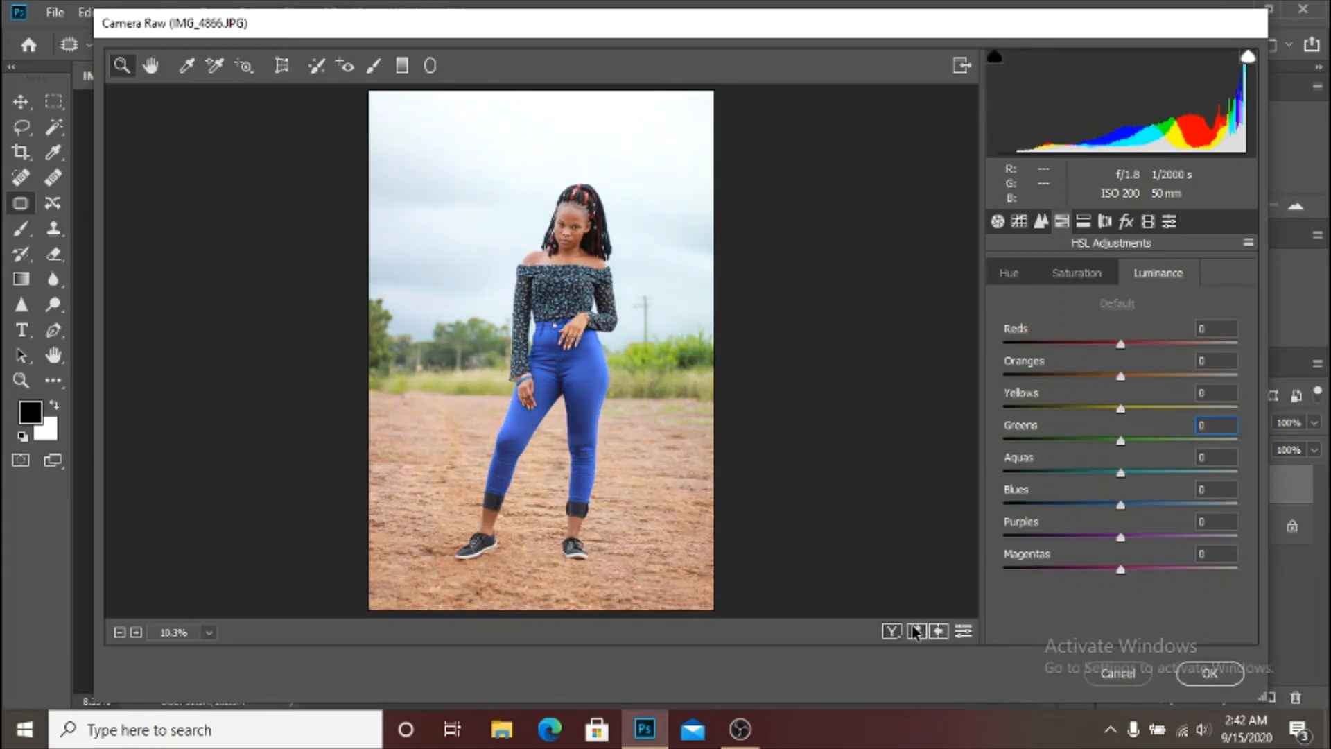
click(916, 631)
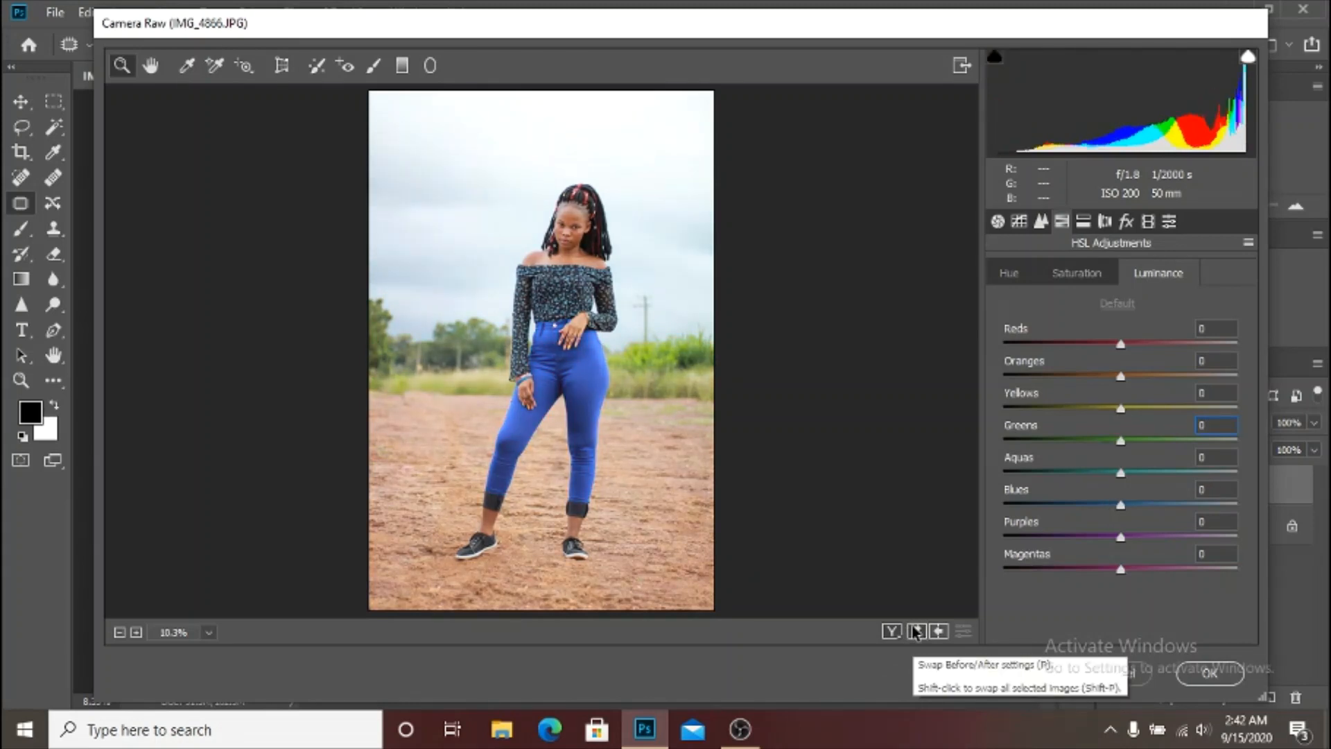
click(915, 631)
click(915, 631)
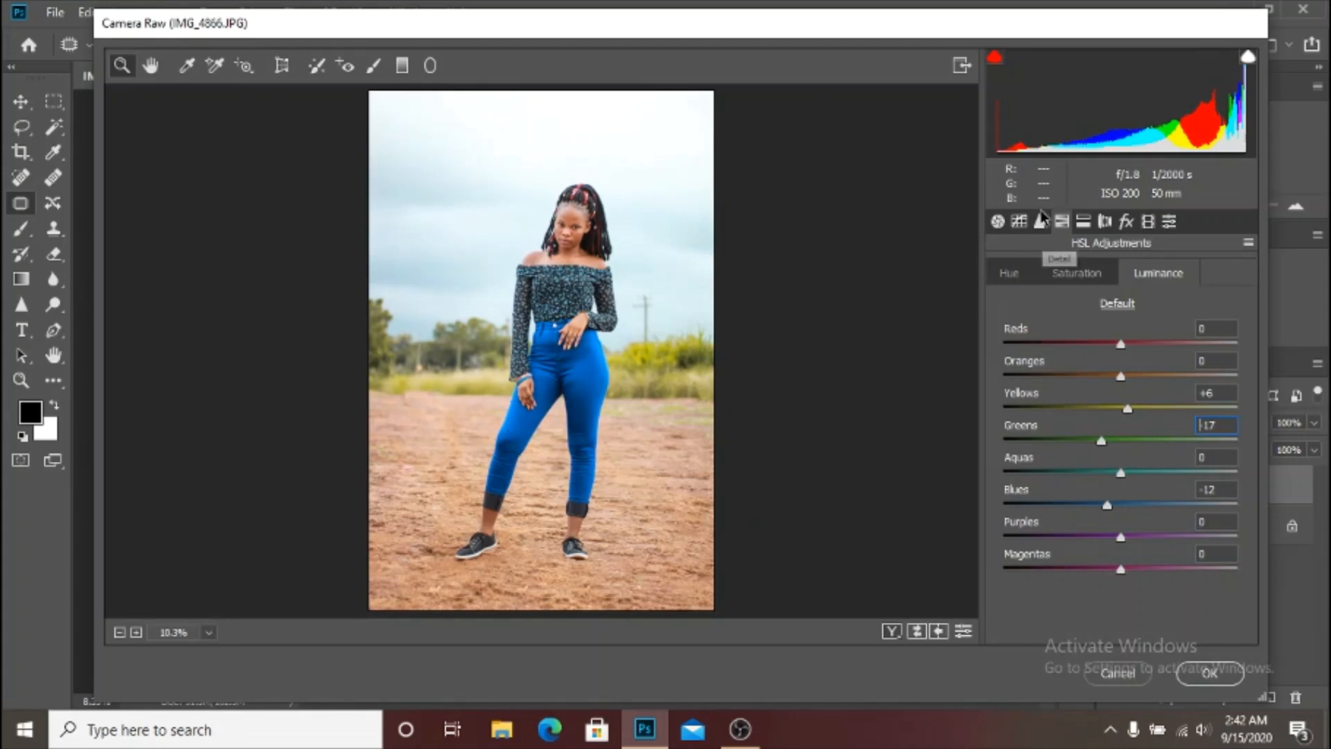
Step: Set the Clarity to +10 in the Basic adjustments and compare the photo before and after
click(997, 221)
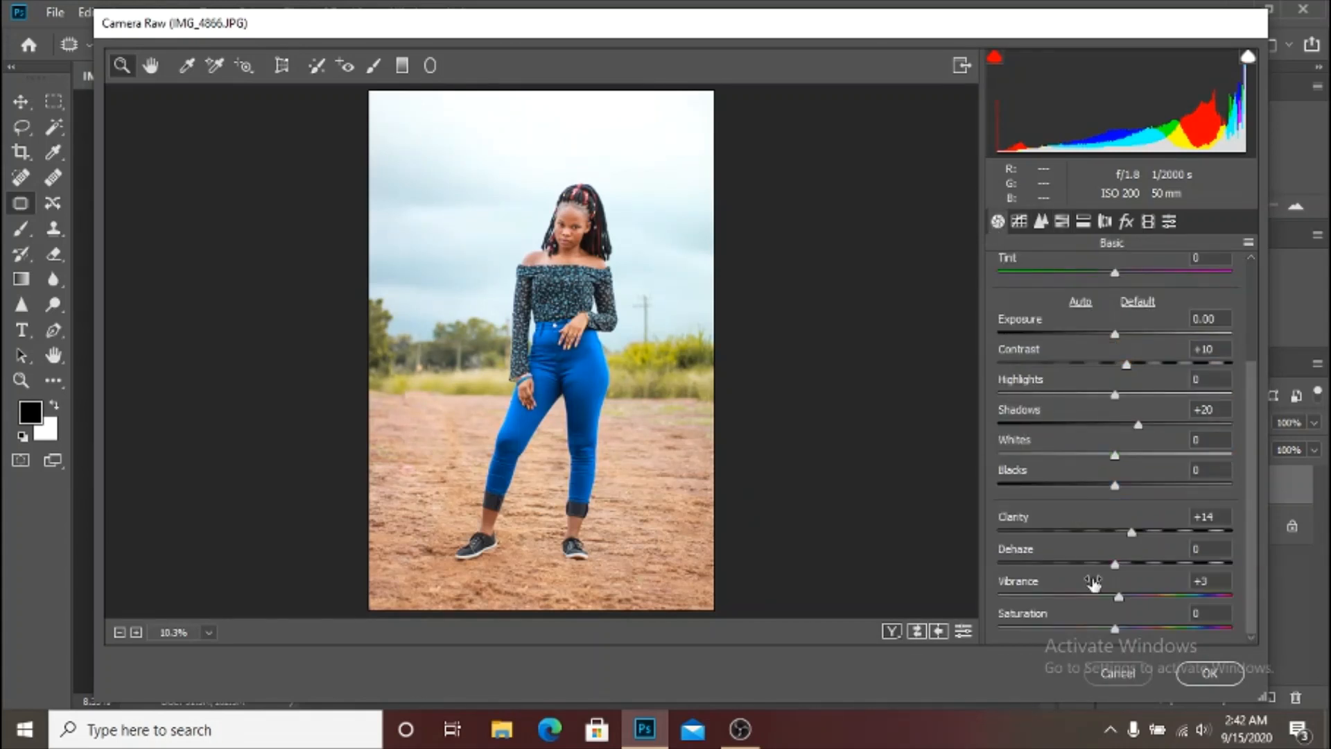
click(1134, 534)
drag(1132, 532, 1128, 533)
click(920, 633)
click(920, 633)
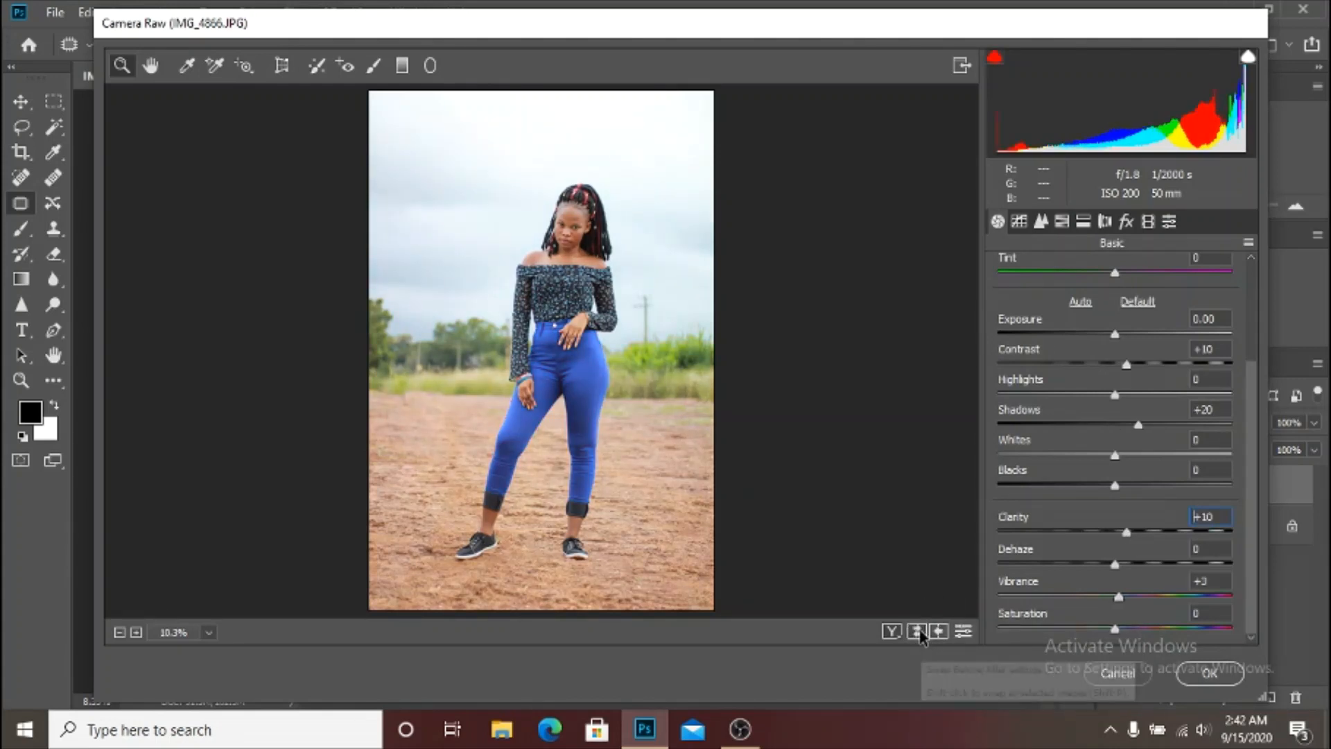
Step: Return to the HSL adjustments and examine the subject's face, top and trousers up close before fitting the whole photo in view
click(1069, 220)
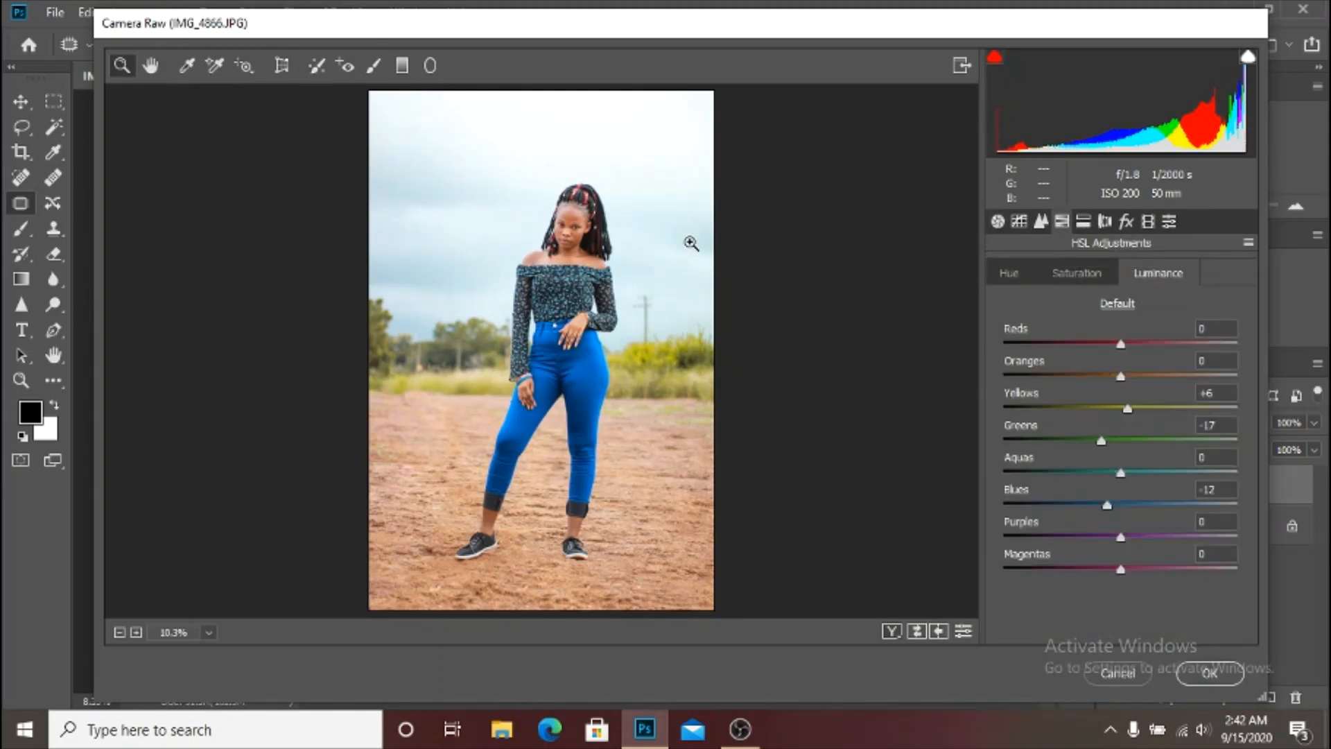
click(645, 254)
click(571, 351)
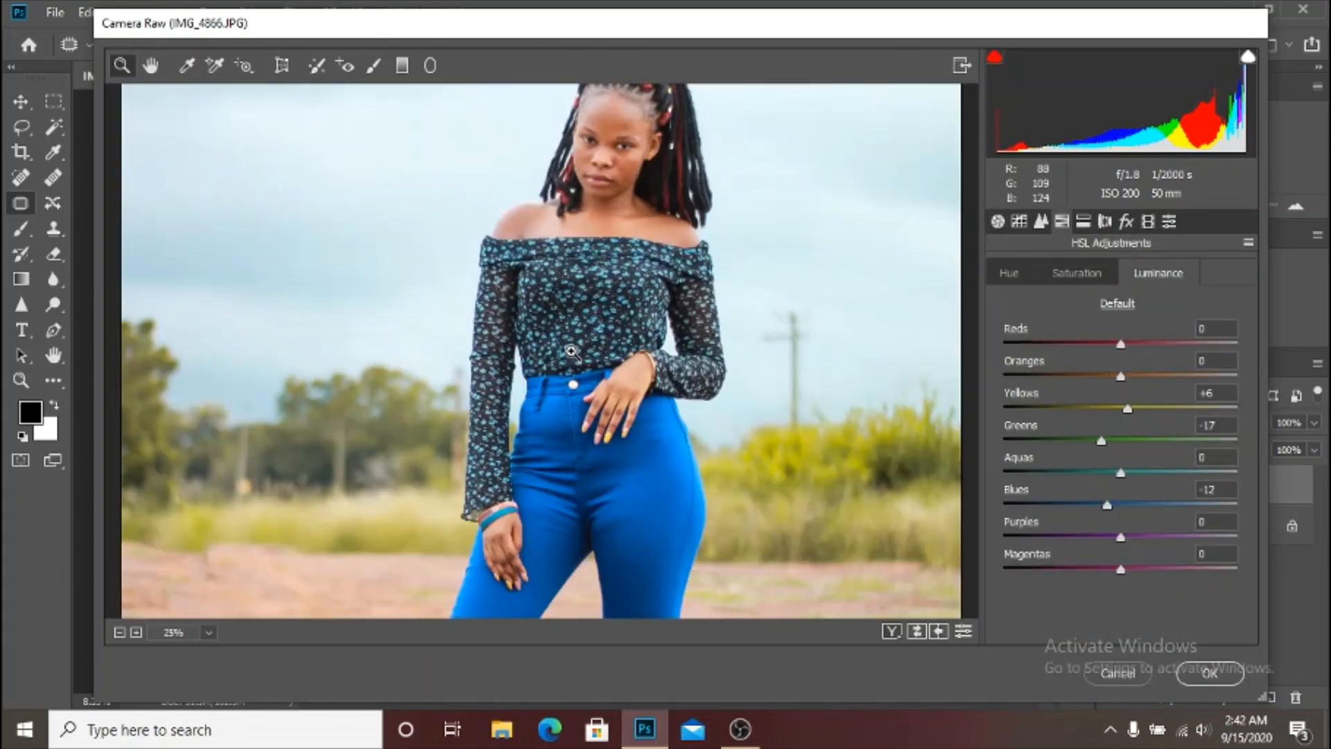
scroll(634, 361, down, 3)
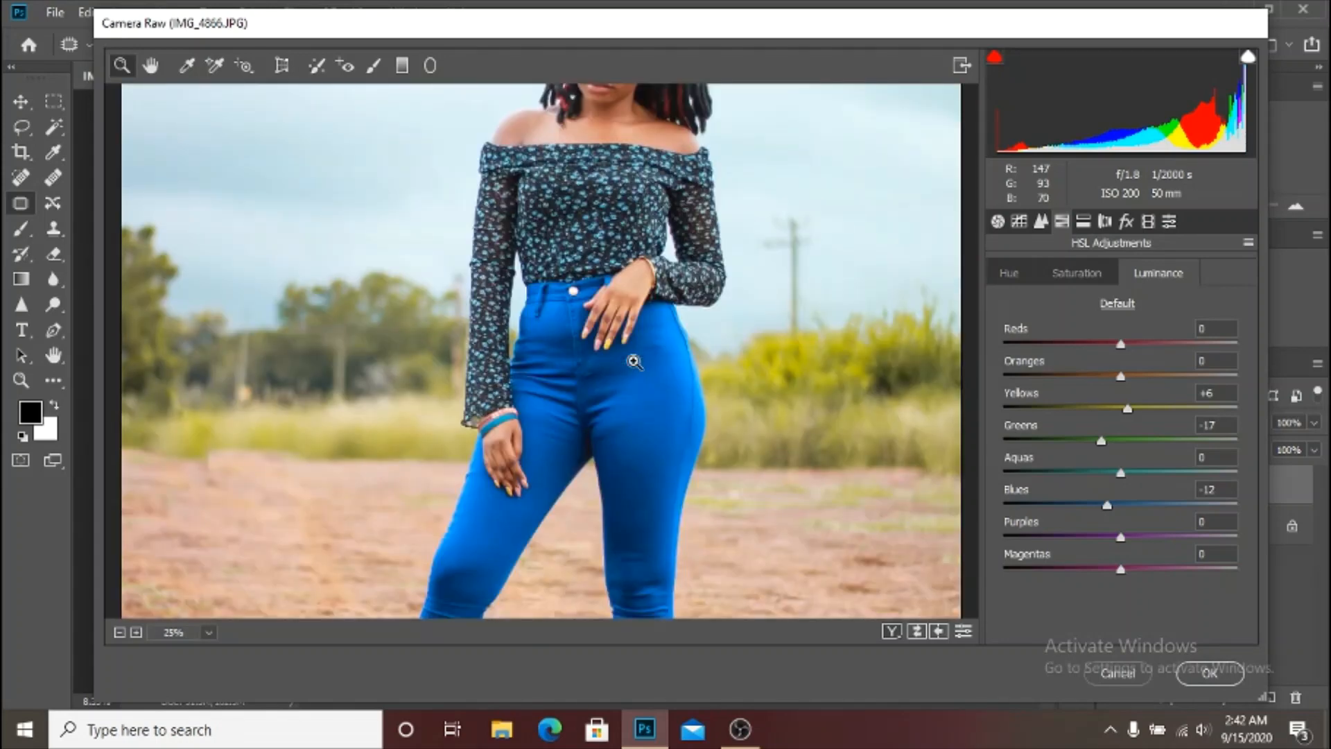
right_click(633, 360)
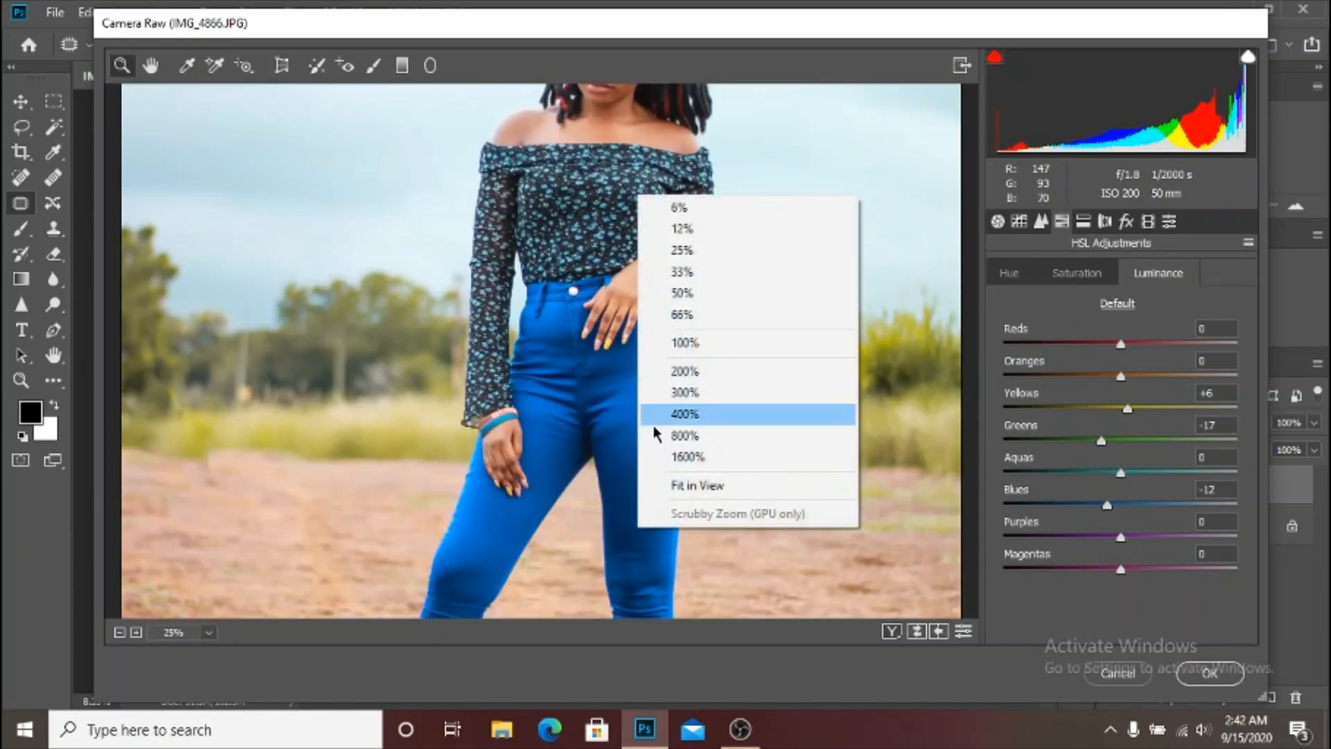
click(662, 481)
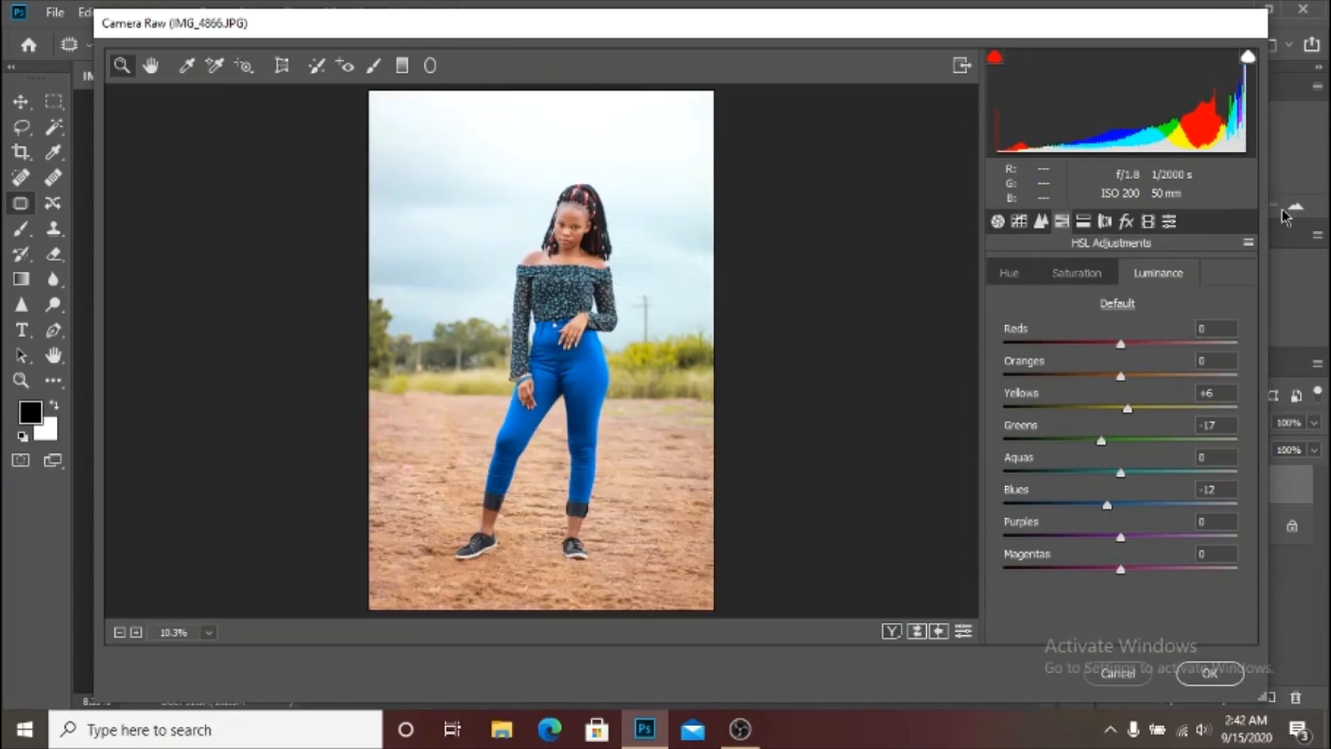
Step: Set the Blue Primary saturation to +31 in the Calibration settings, checking the subject up close
click(1096, 223)
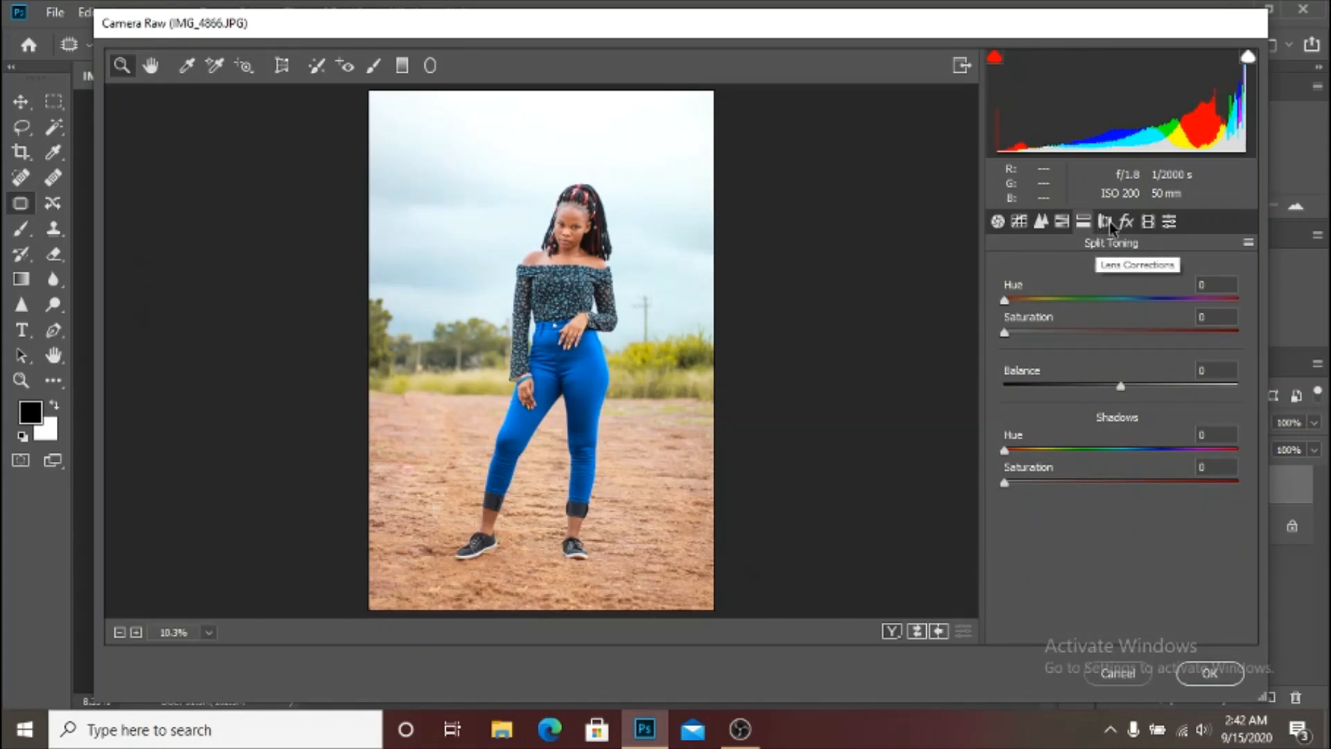
click(1109, 223)
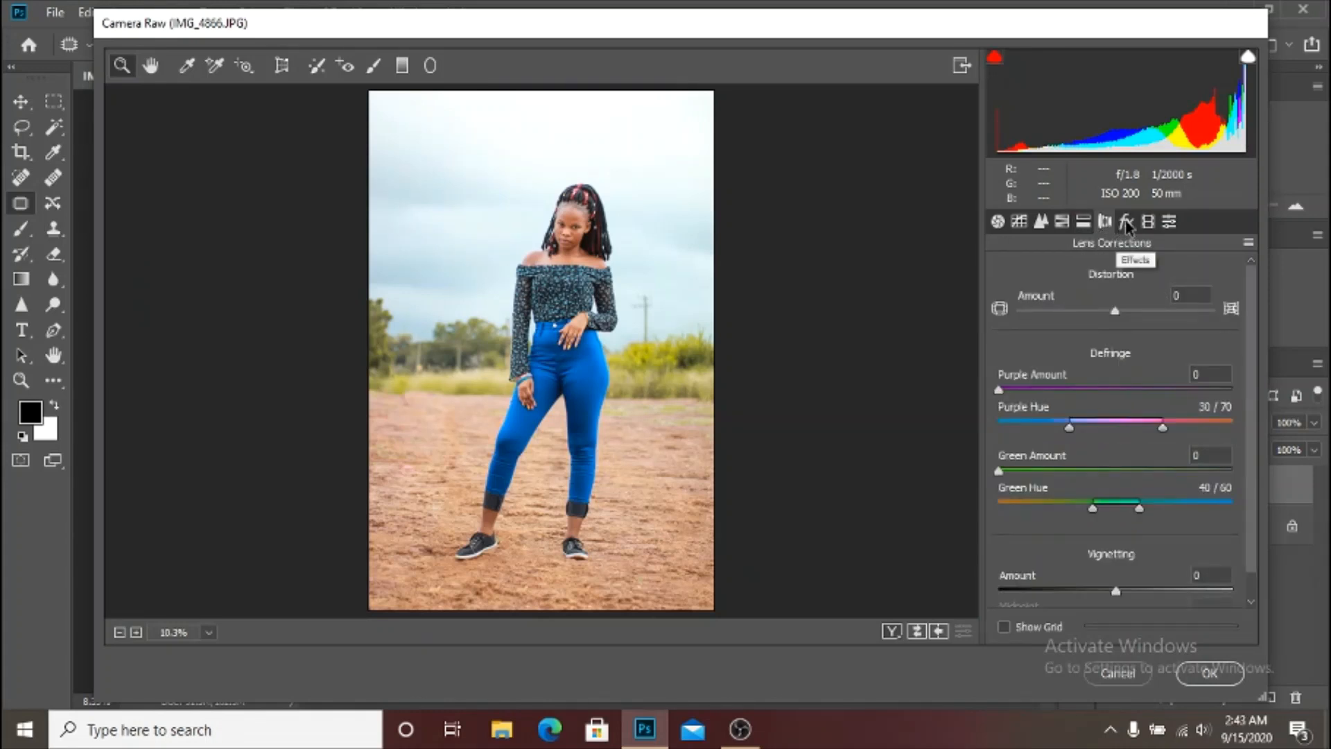
click(1126, 222)
click(1148, 223)
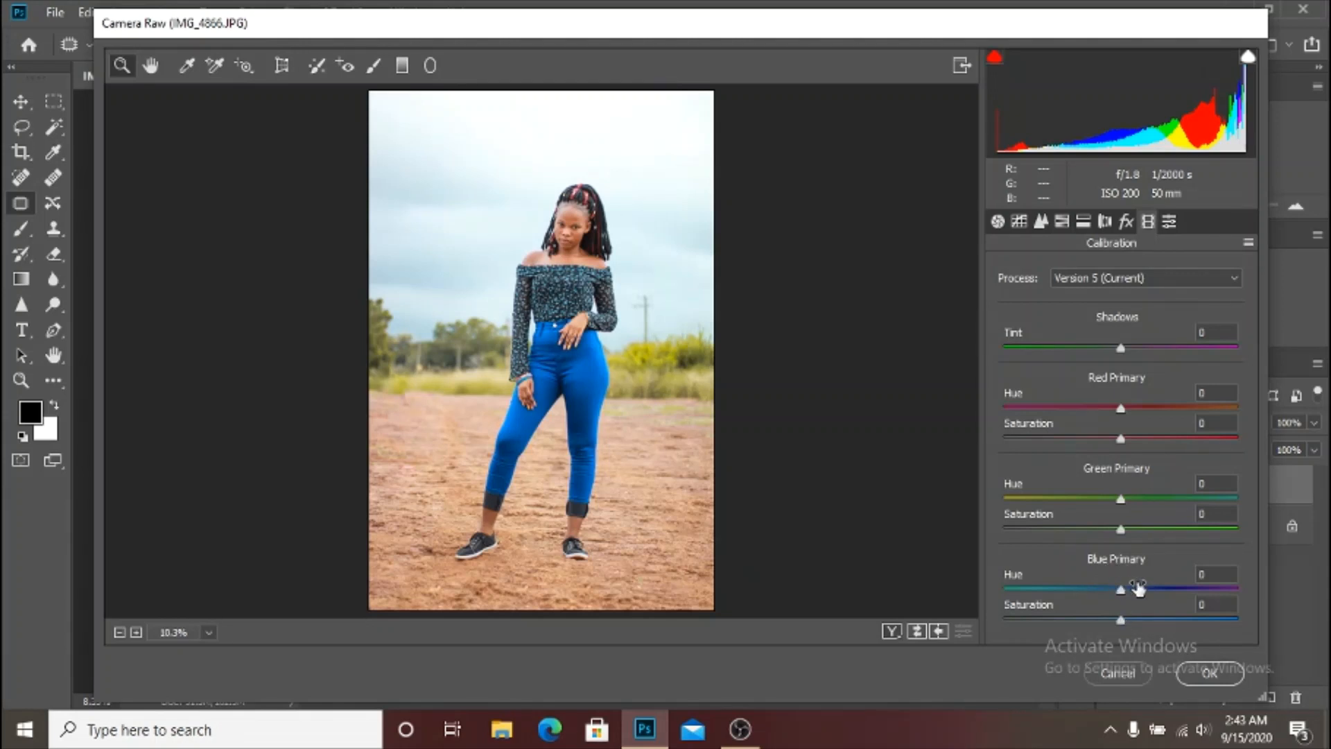
drag(1121, 621, 1156, 628)
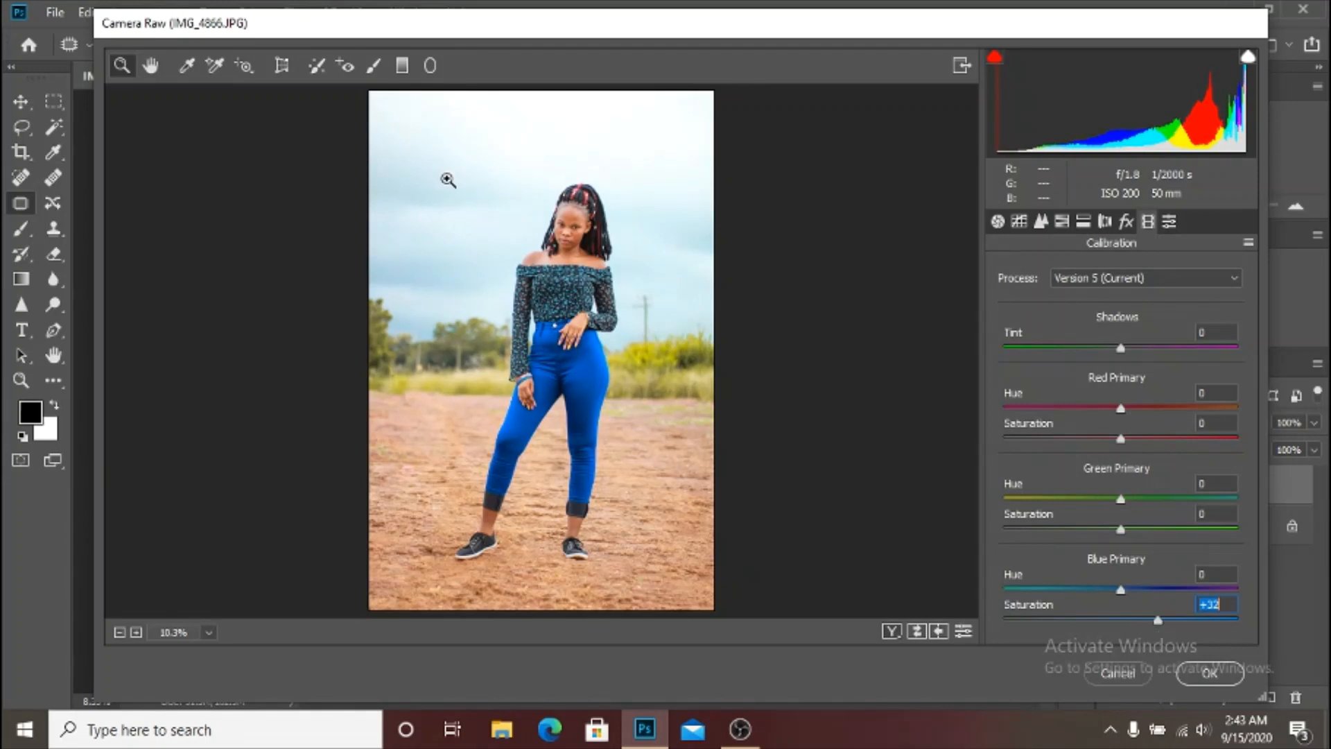
click(562, 266)
right_click(596, 278)
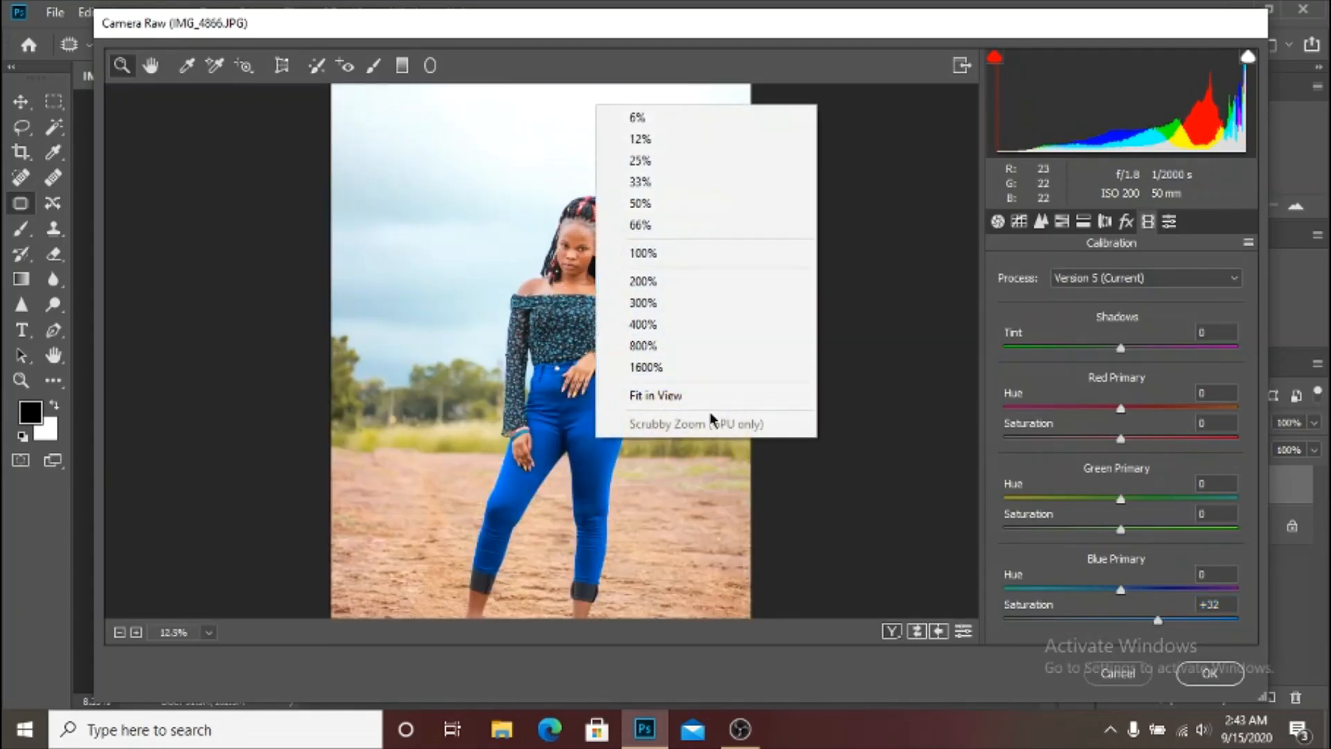
click(713, 408)
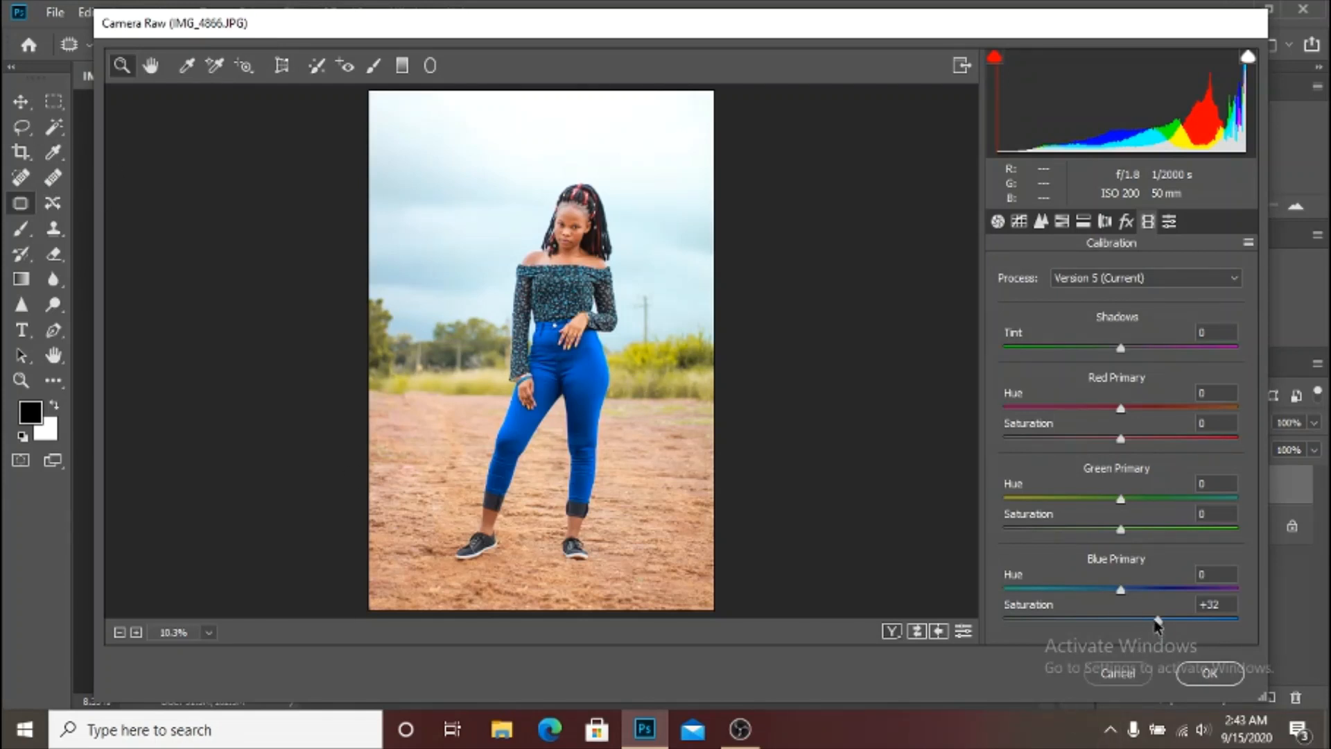
mouse_move(1157, 621)
mouse_down()
mouse_move(1121, 618)
mouse_move(1151, 630)
mouse_up()
Step: Try the Red Primary saturation at +9, -3 and +20, checking the subject's face up close
mouse_move(1120, 440)
mouse_down()
mouse_move(1080, 443)
mouse_move(1134, 447)
mouse_up()
click(582, 235)
click(583, 235)
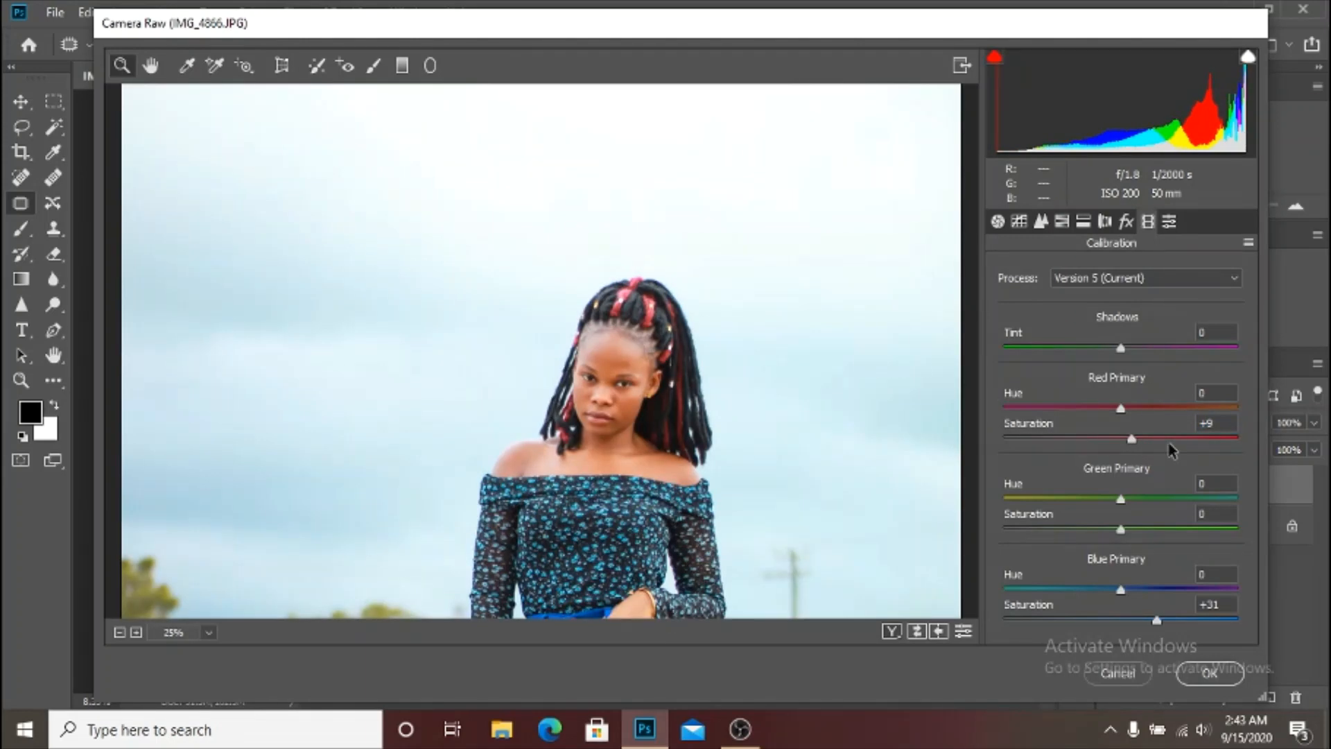
mouse_move(1130, 439)
mouse_down()
mouse_move(1049, 441)
mouse_move(1117, 440)
mouse_up()
right_click(819, 363)
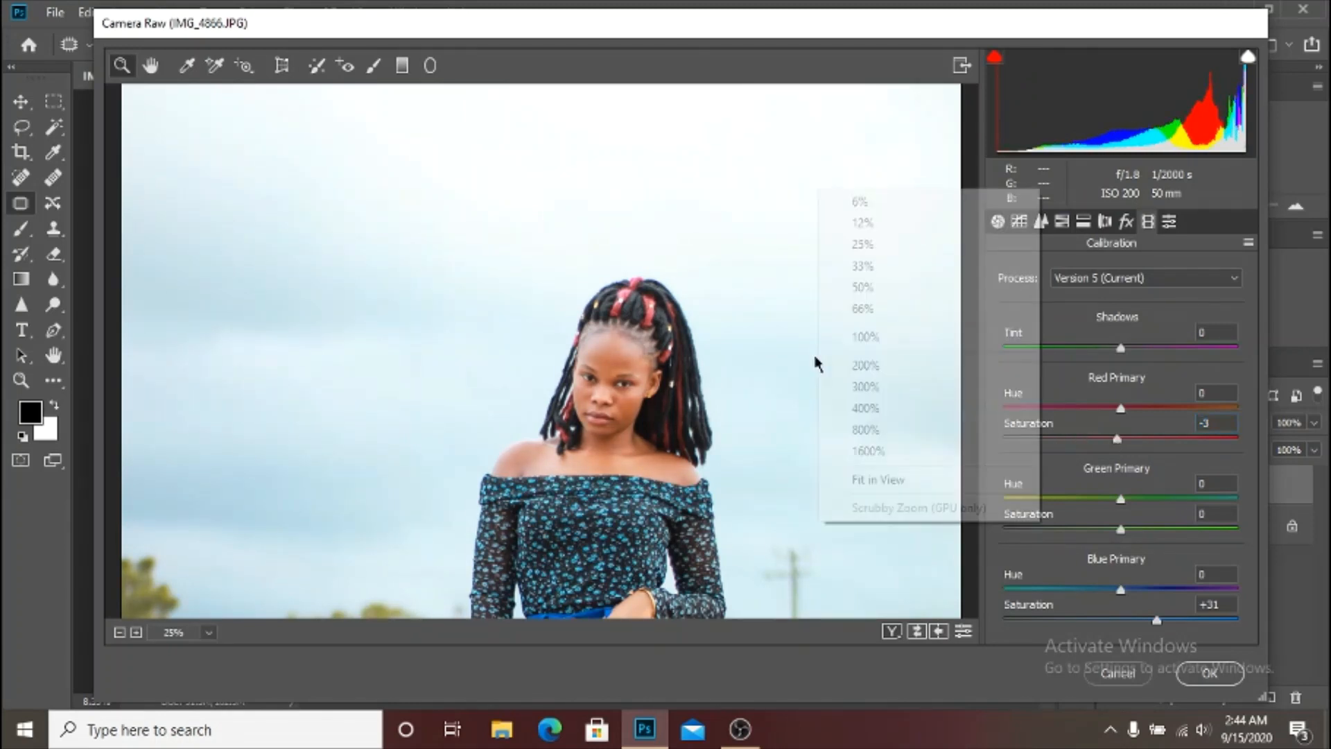
click(852, 479)
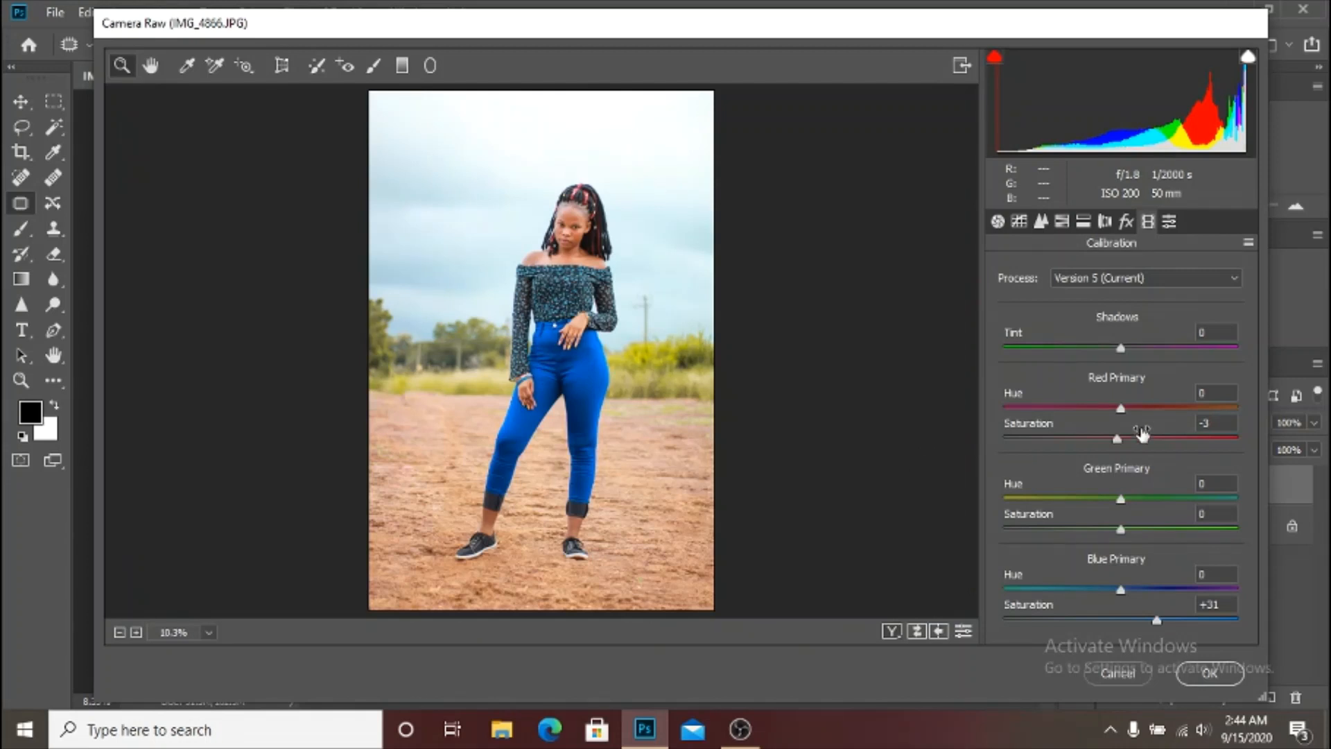
click(1117, 439)
mouse_move(1134, 443)
mouse_down()
mouse_move(1110, 439)
mouse_move(1137, 451)
mouse_up()
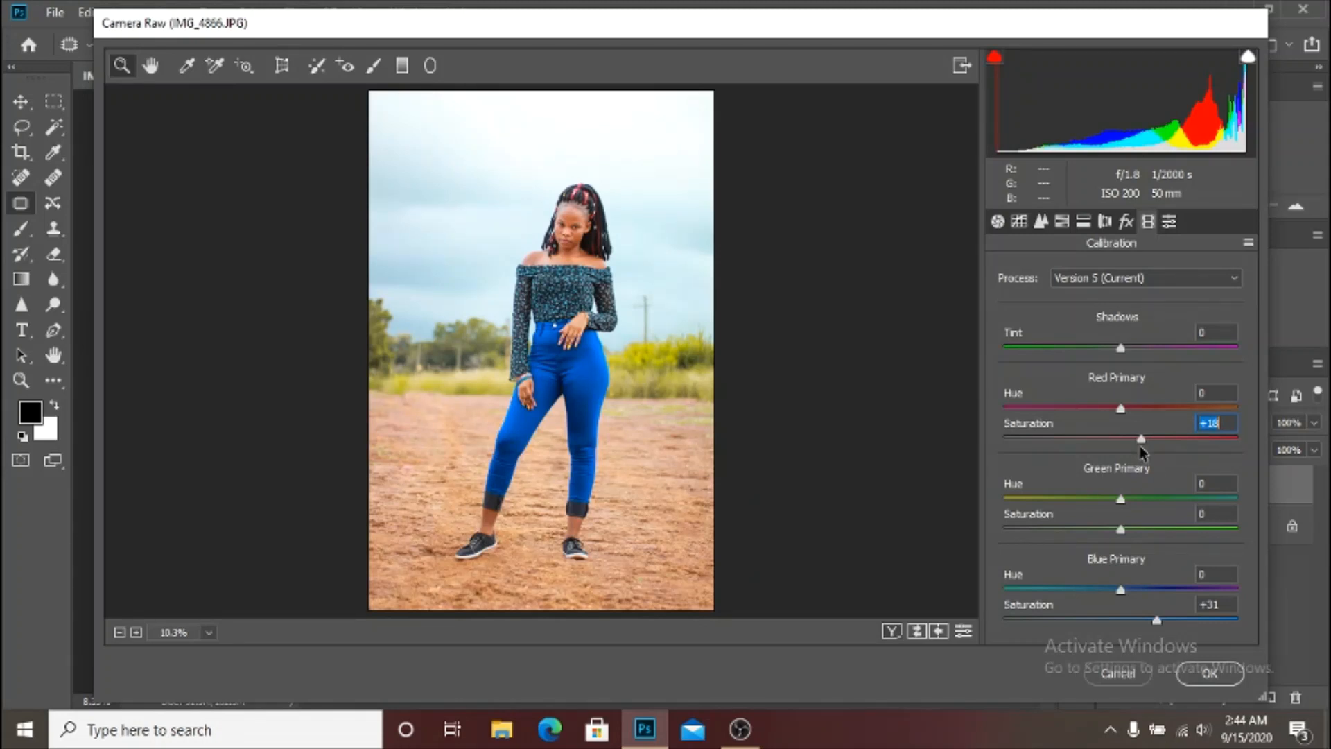
mouse_move(1136, 447)
mouse_down()
mouse_move(1156, 451)
mouse_move(1145, 452)
mouse_up()
Step: Lower the HSL saturation of Reds to about -35 and compare the photo before and after
click(1059, 227)
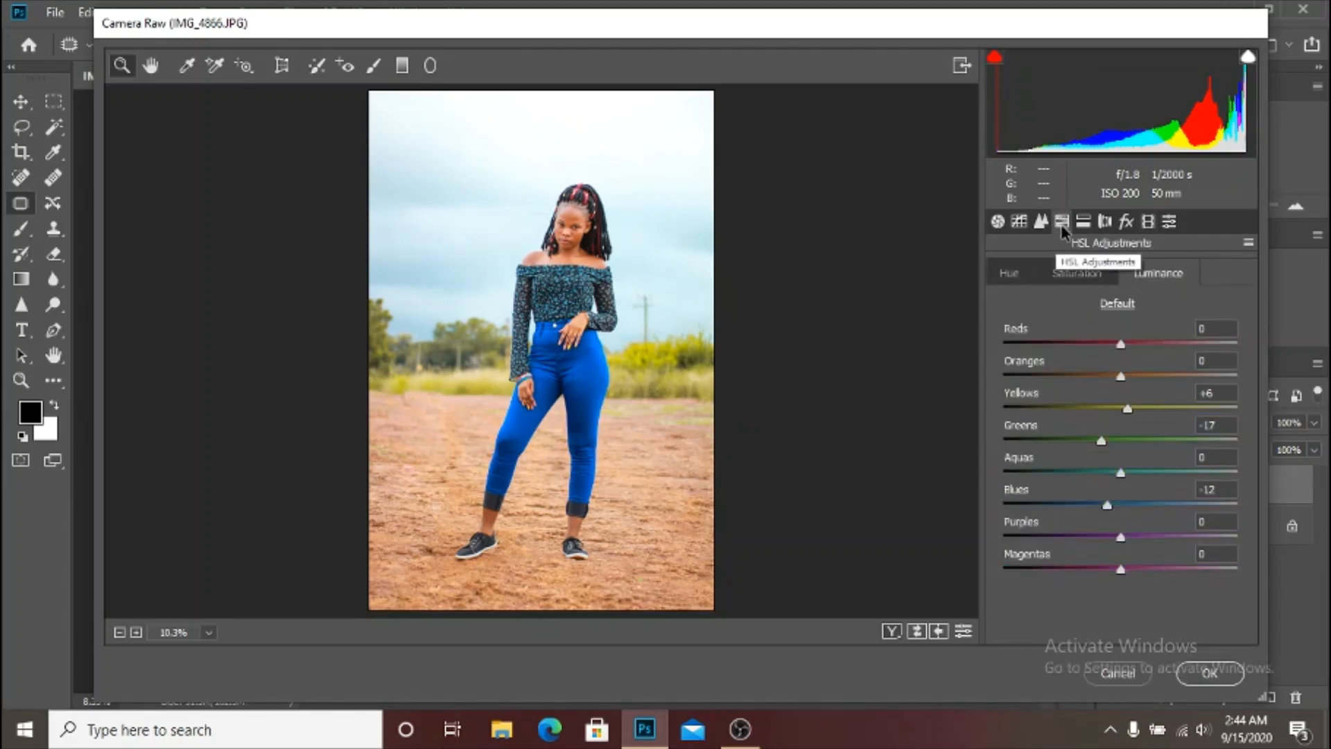
click(1079, 276)
drag(1110, 345, 1096, 345)
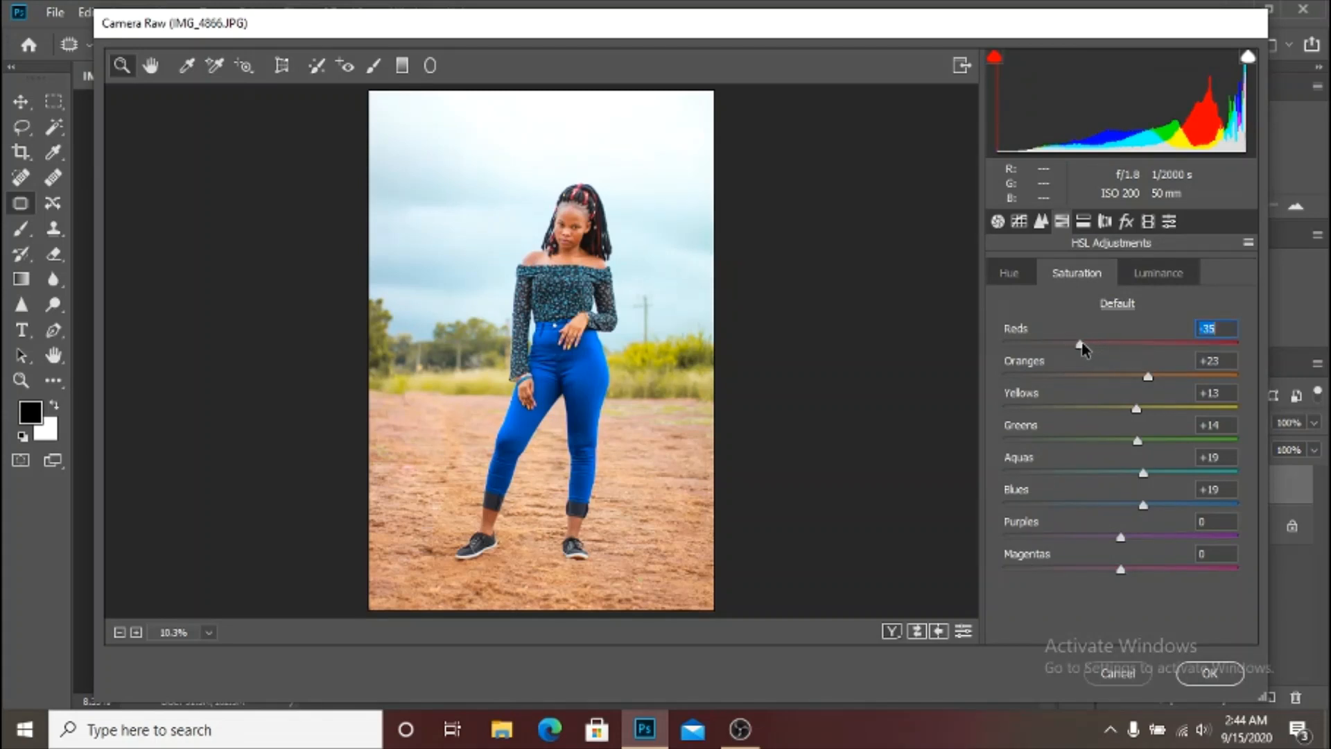
drag(1079, 351, 1077, 351)
click(917, 632)
click(917, 632)
Step: Set the Green Primary saturation to +17 in Calibration, try its hue at -43, and settle on a hue of +4
click(1147, 222)
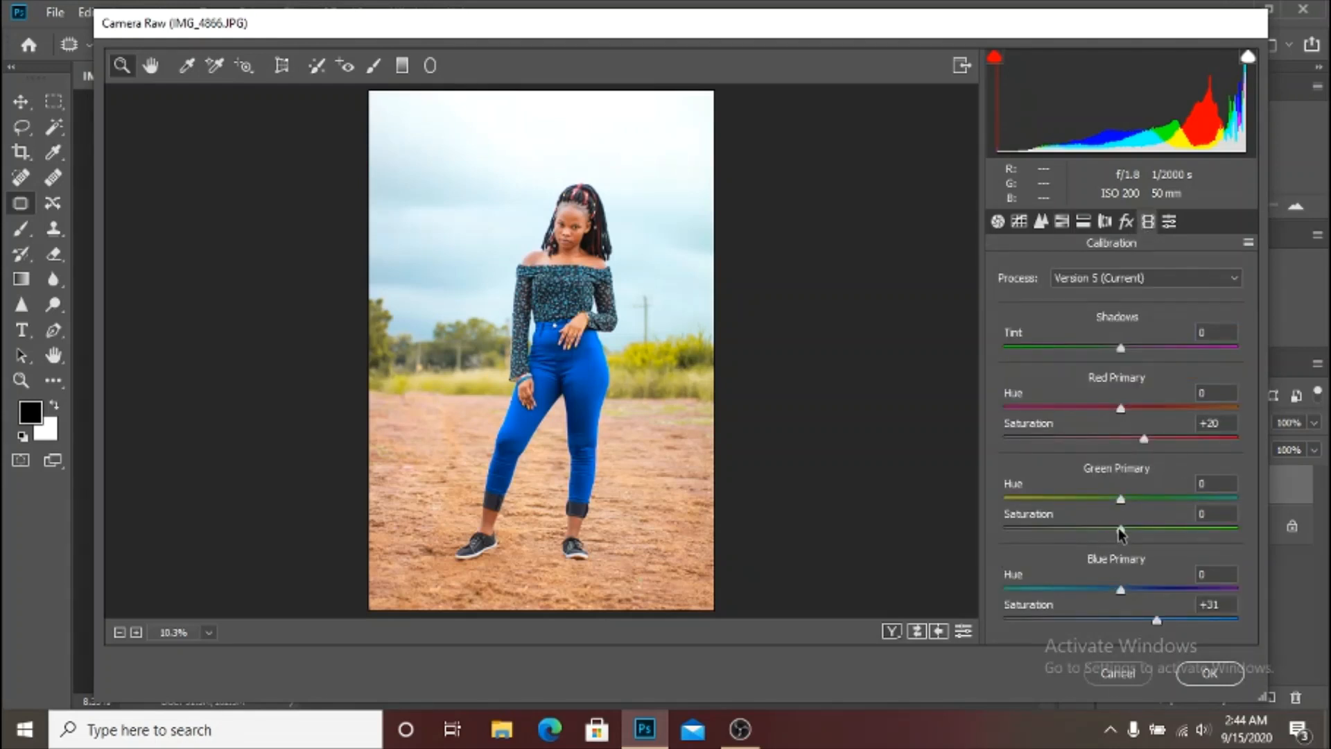
drag(1130, 533, 1139, 544)
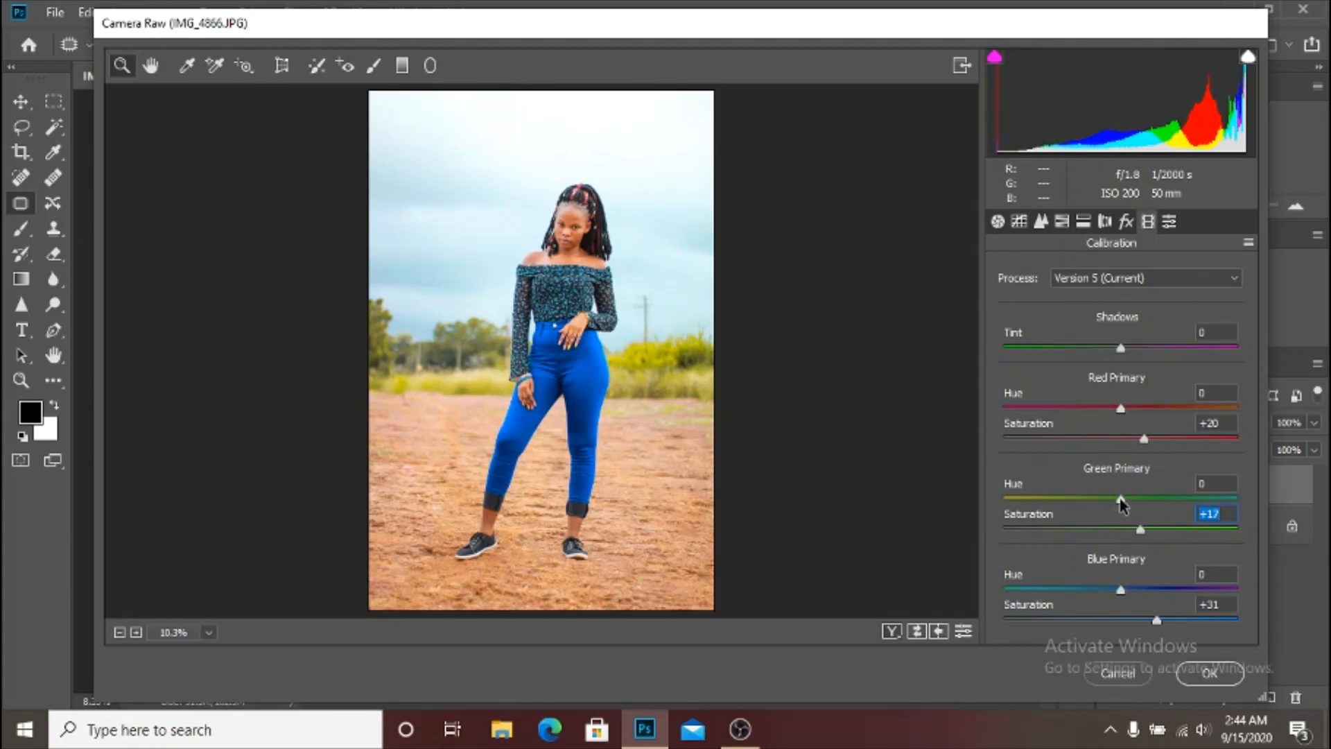
drag(1121, 499, 1071, 502)
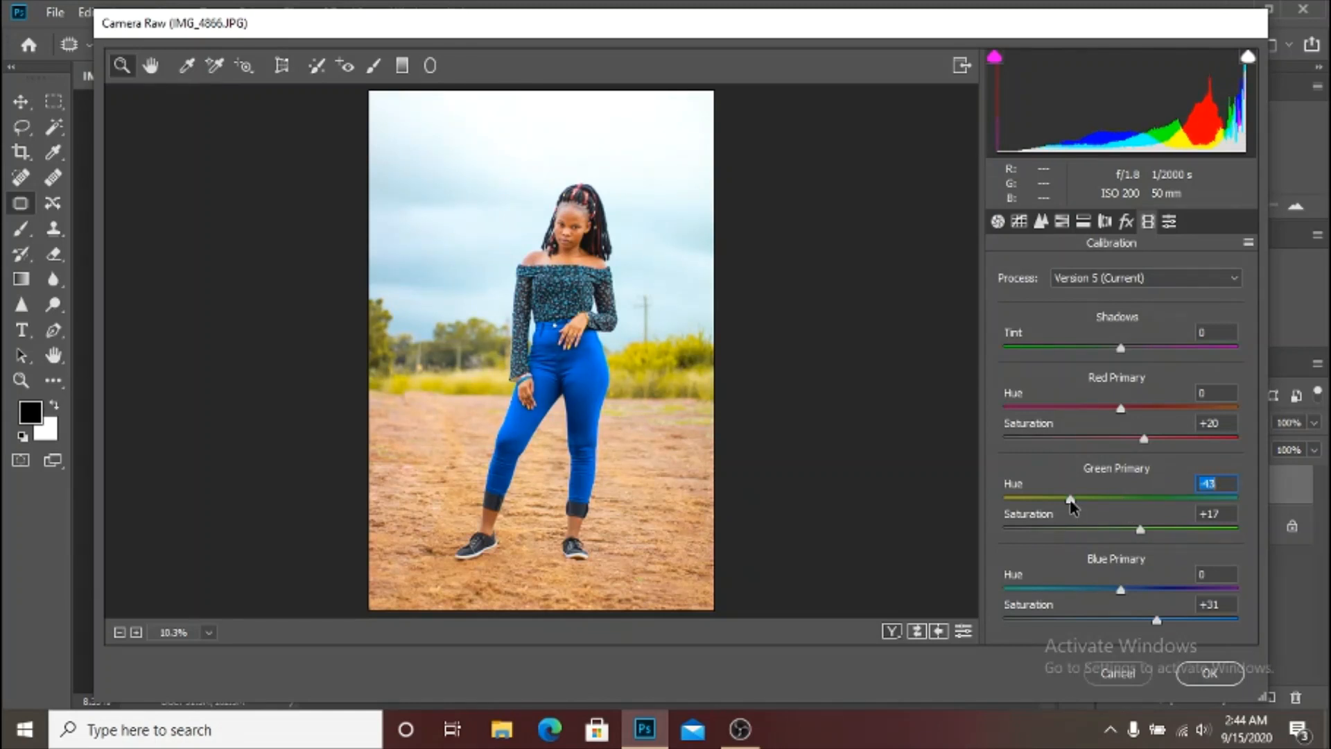
drag(1070, 506, 1130, 513)
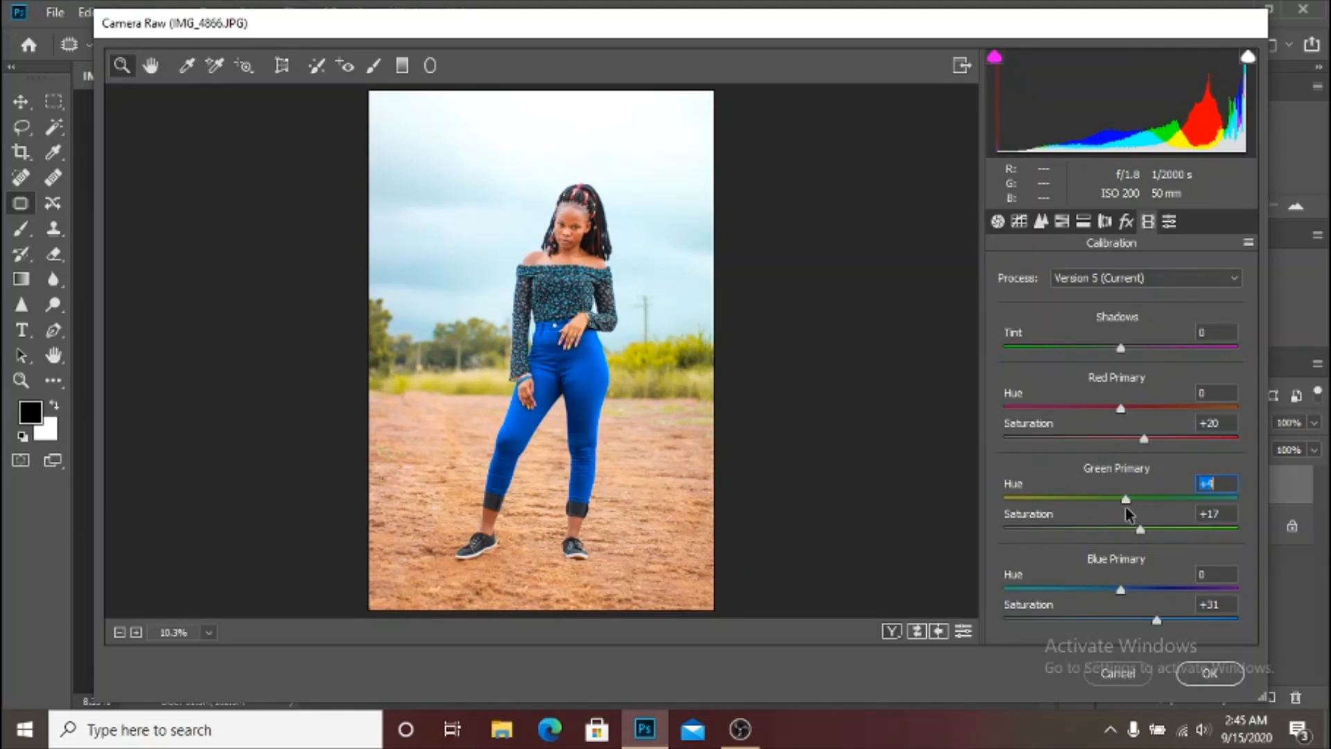
Step: Reduce the Red Primary saturation to +10, compare before and after, and settle on +3 while checking the face
click(1231, 423)
click(1146, 442)
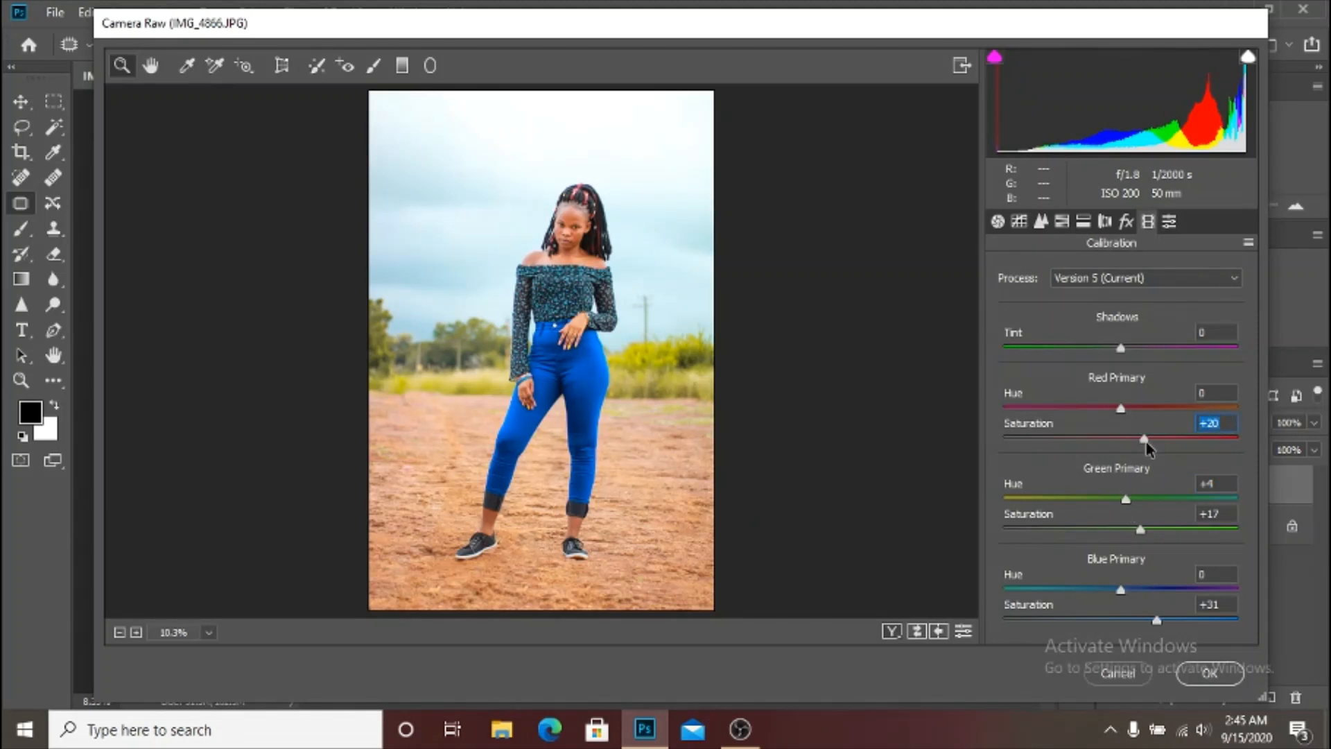
drag(1148, 448, 1135, 450)
click(918, 631)
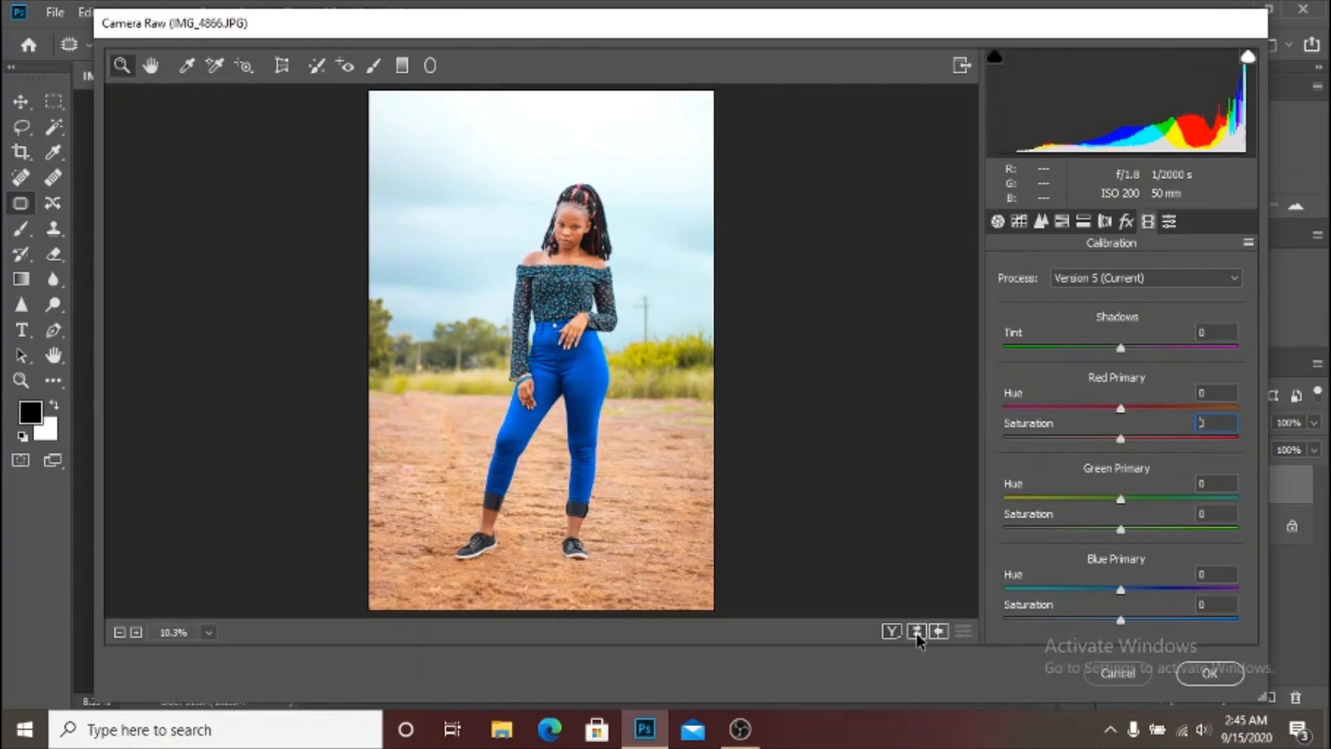
click(917, 631)
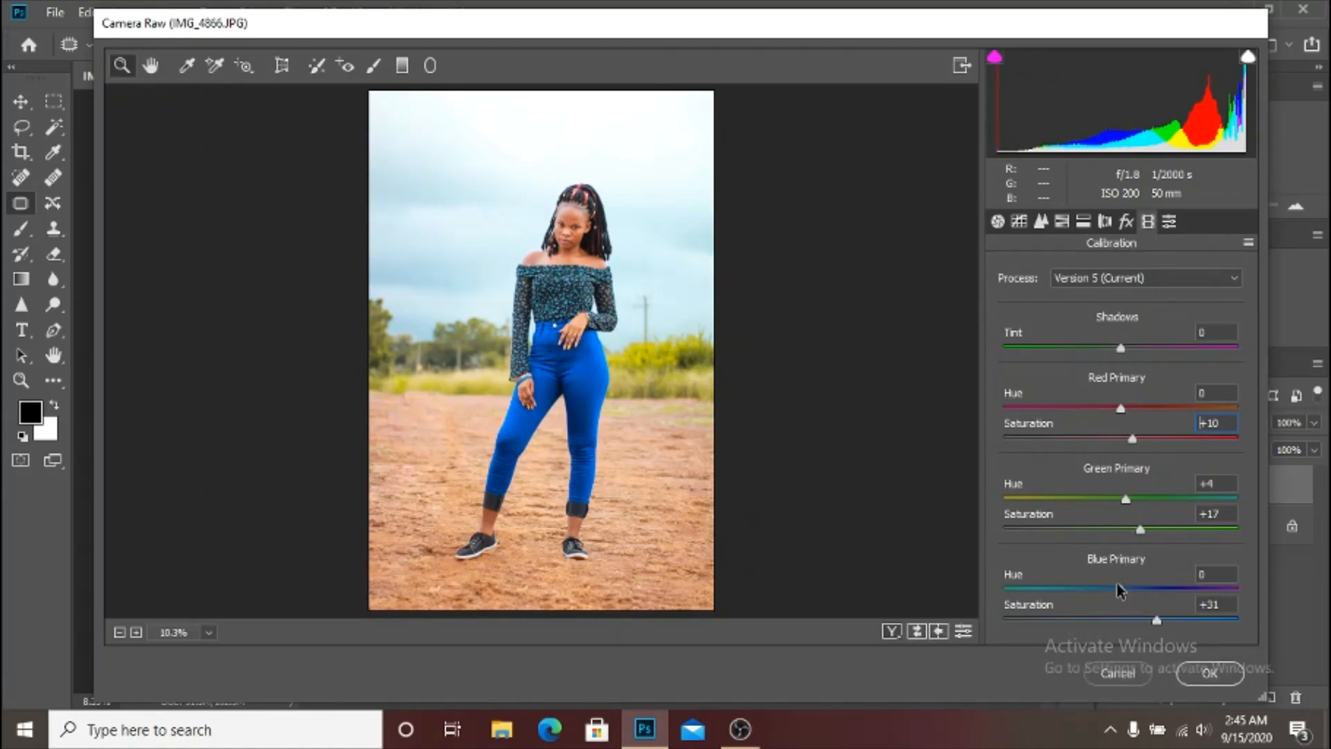
drag(1132, 438, 1124, 444)
click(571, 247)
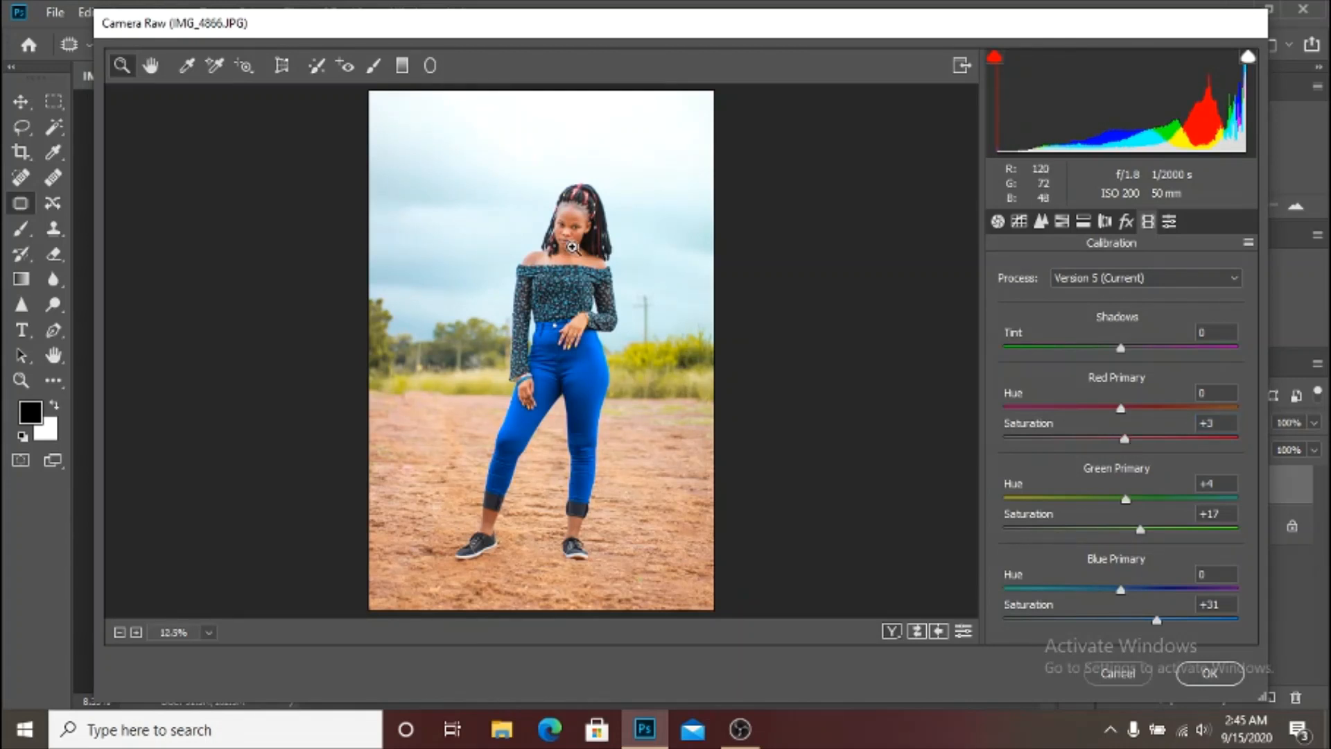
Step: Reduce the Blue Primary saturation to +15 in Calibration and fit the whole photo in the preview
click(1152, 622)
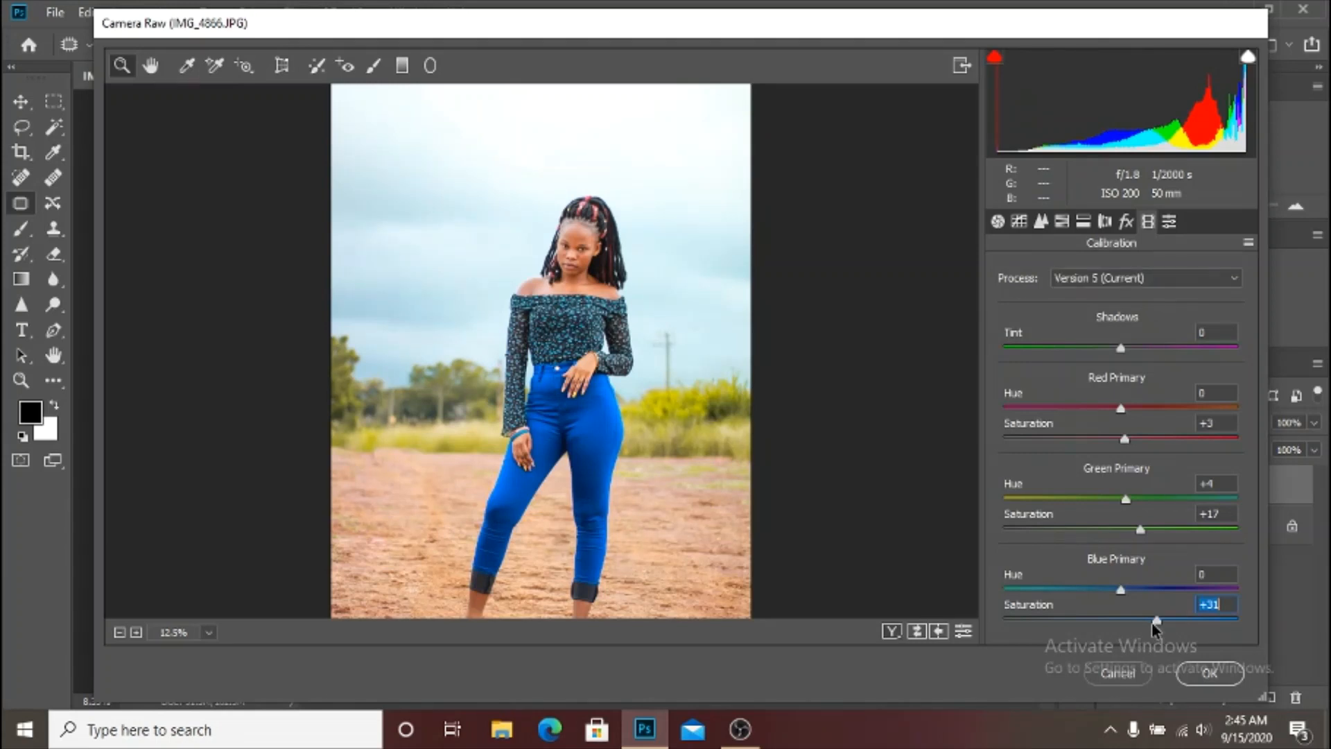
drag(1151, 622, 1135, 627)
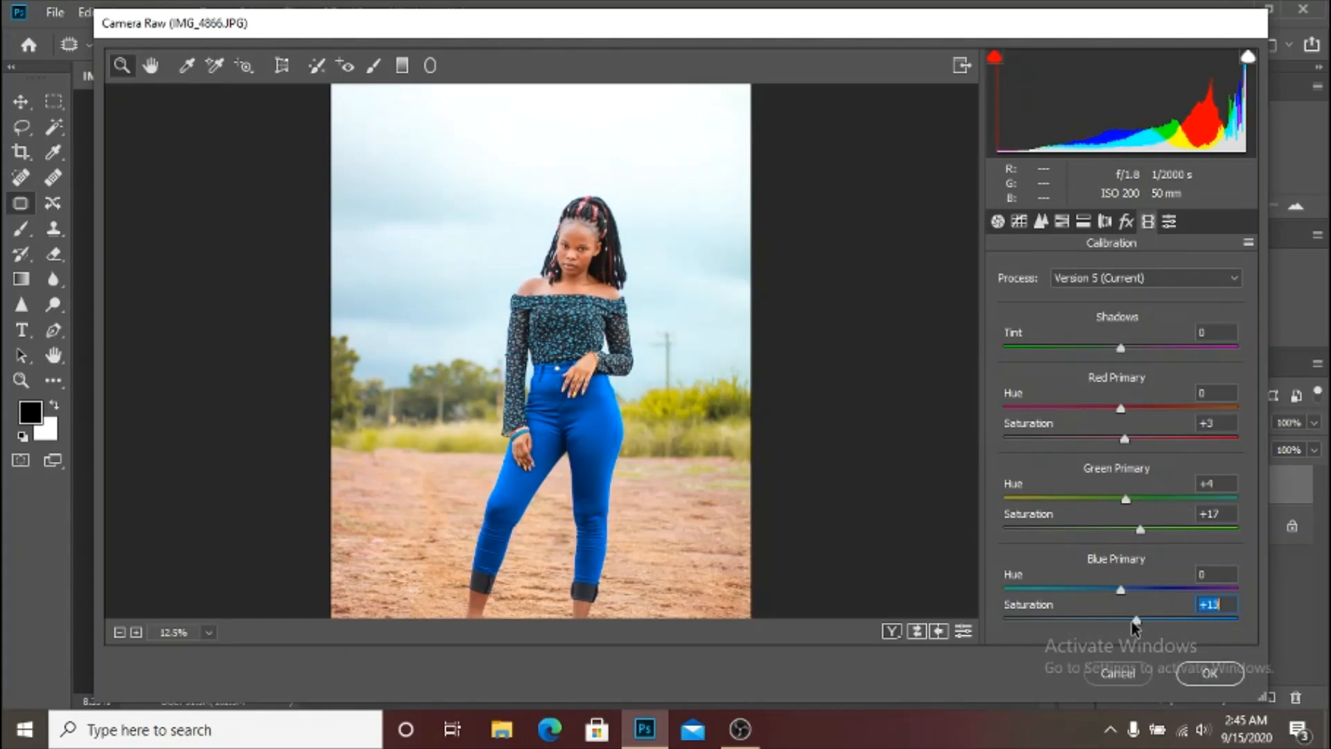
drag(1135, 627, 1138, 627)
right_click(520, 373)
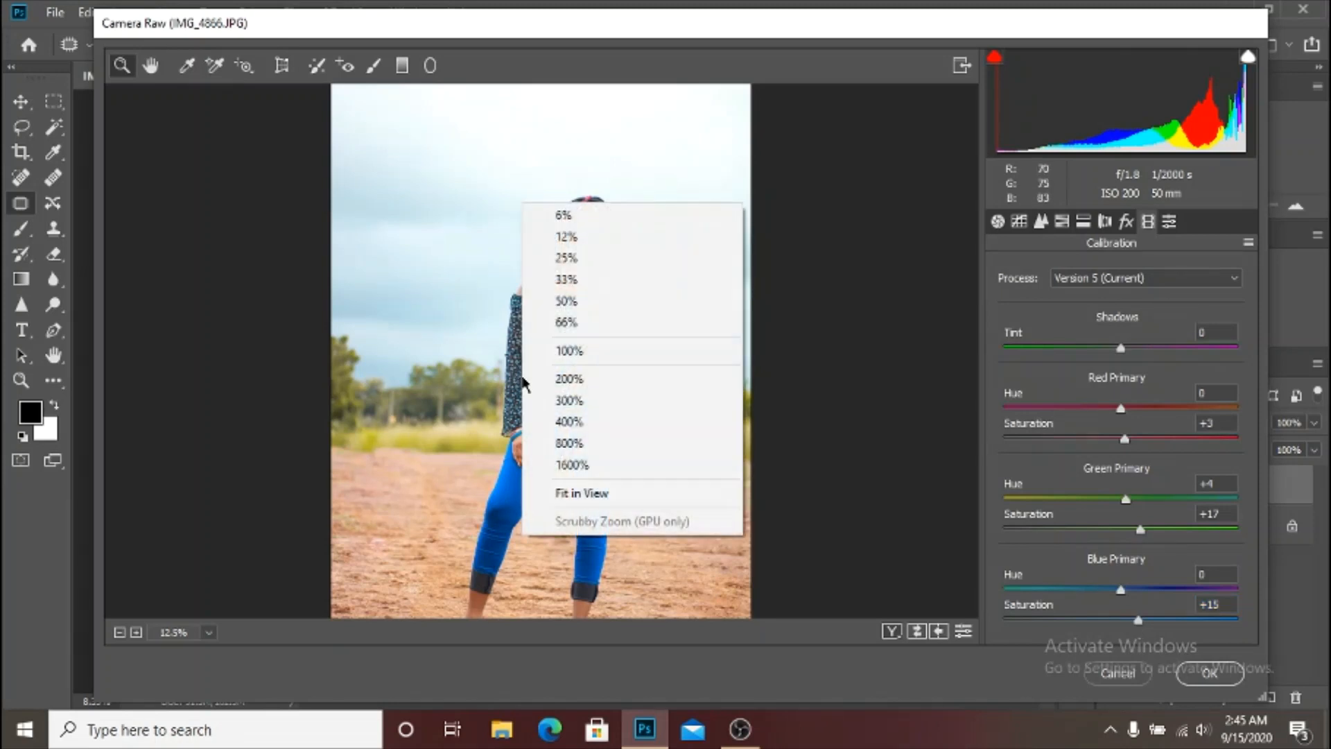
click(633, 496)
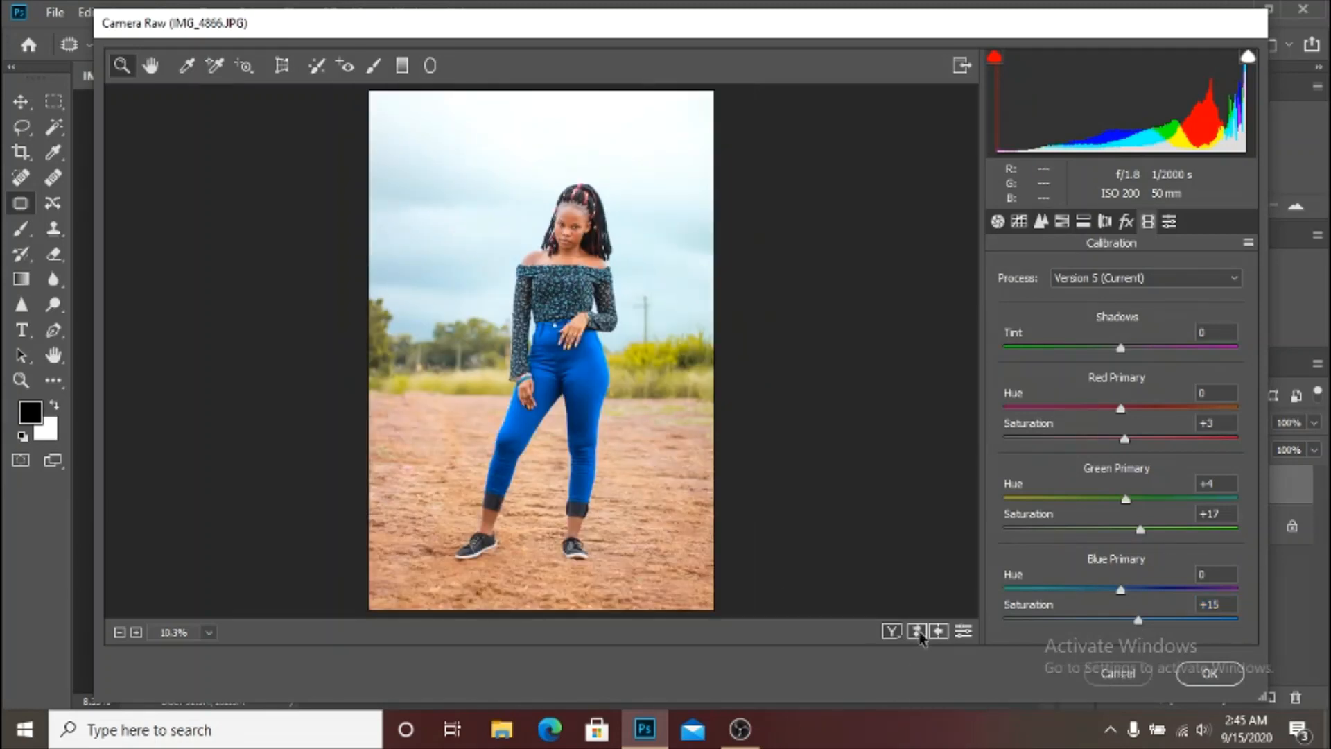
Step: Compare the before and after settings, and apply the Camera Raw adjustments to the layer
click(918, 632)
click(918, 632)
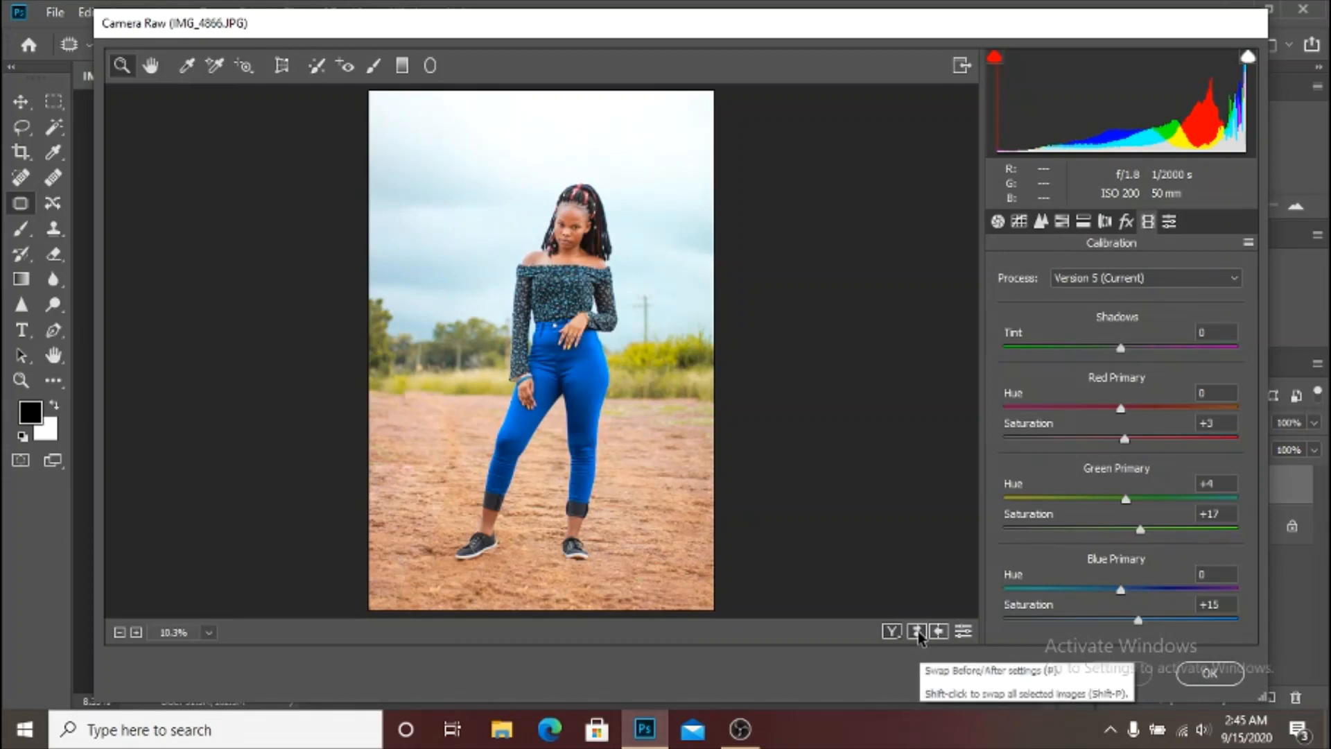
click(1210, 671)
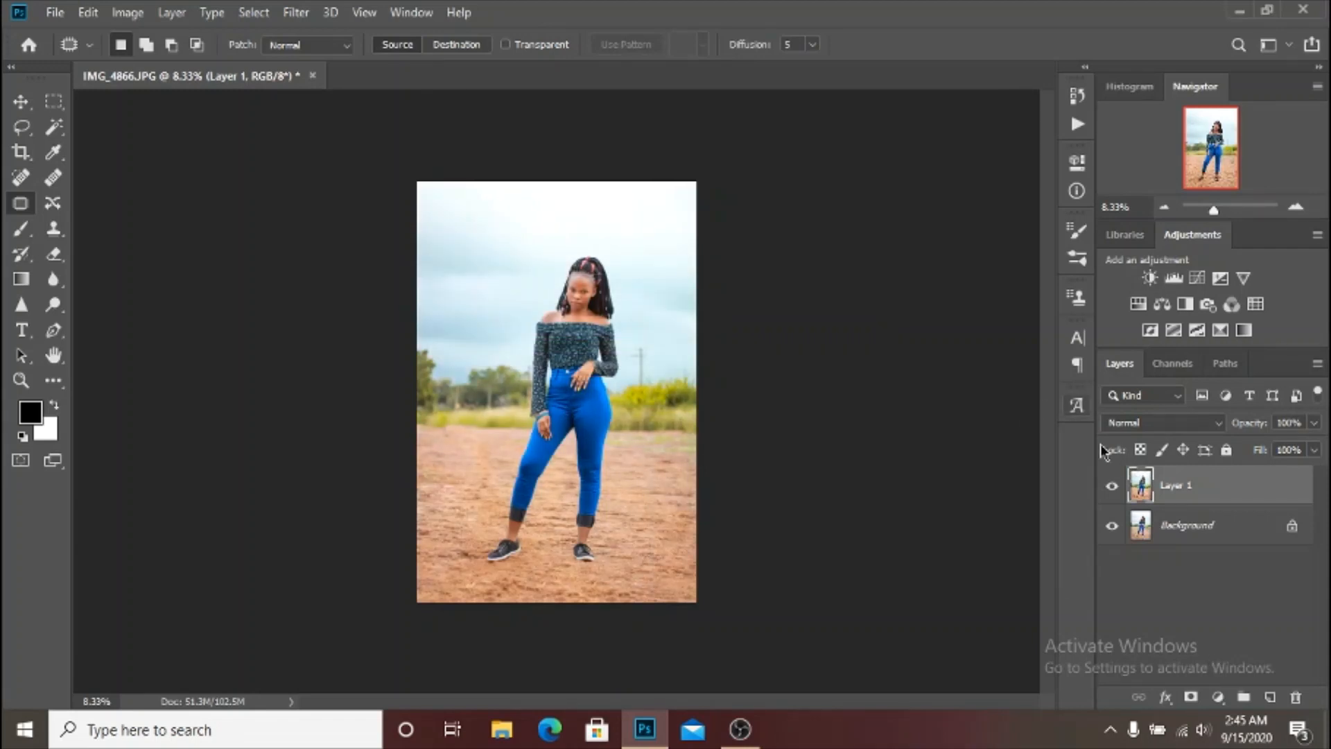
Step: Compare the edited photo with the original by hiding and showing Layer 1, leaving it visible
click(1112, 487)
click(1113, 493)
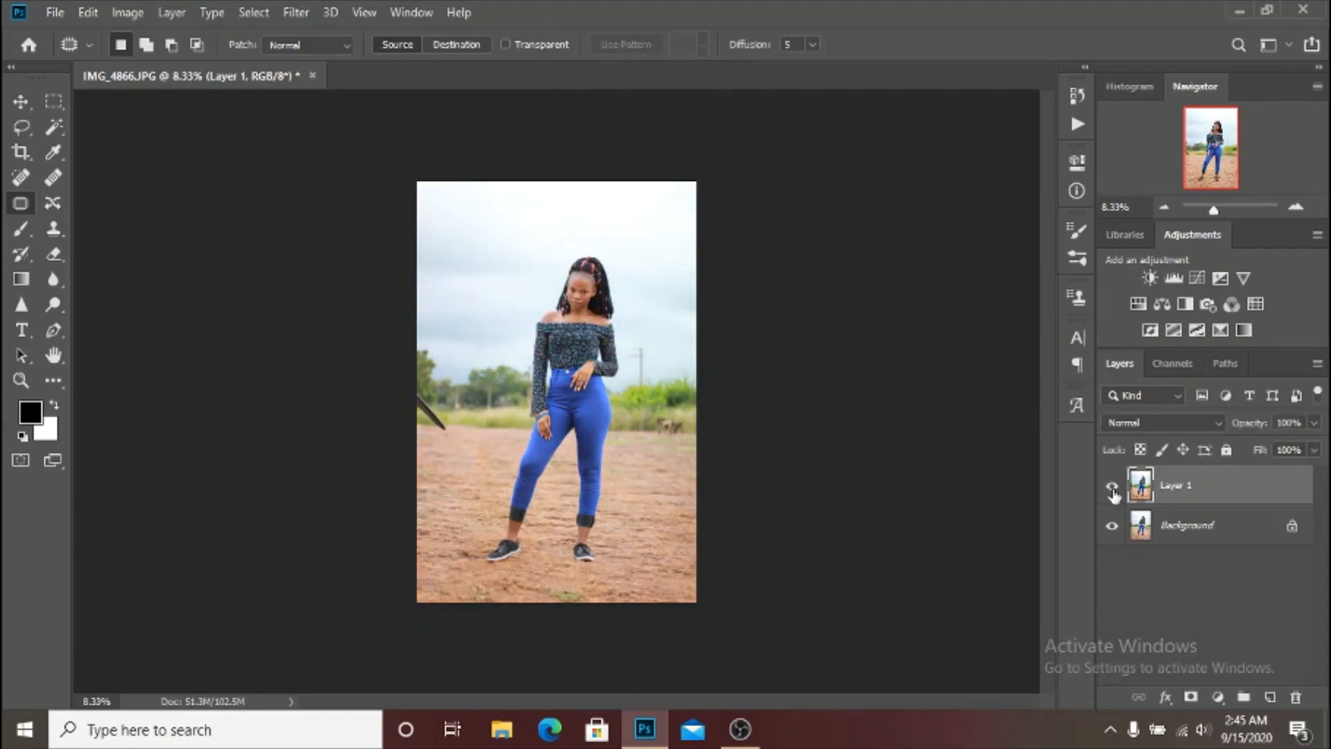
click(1113, 491)
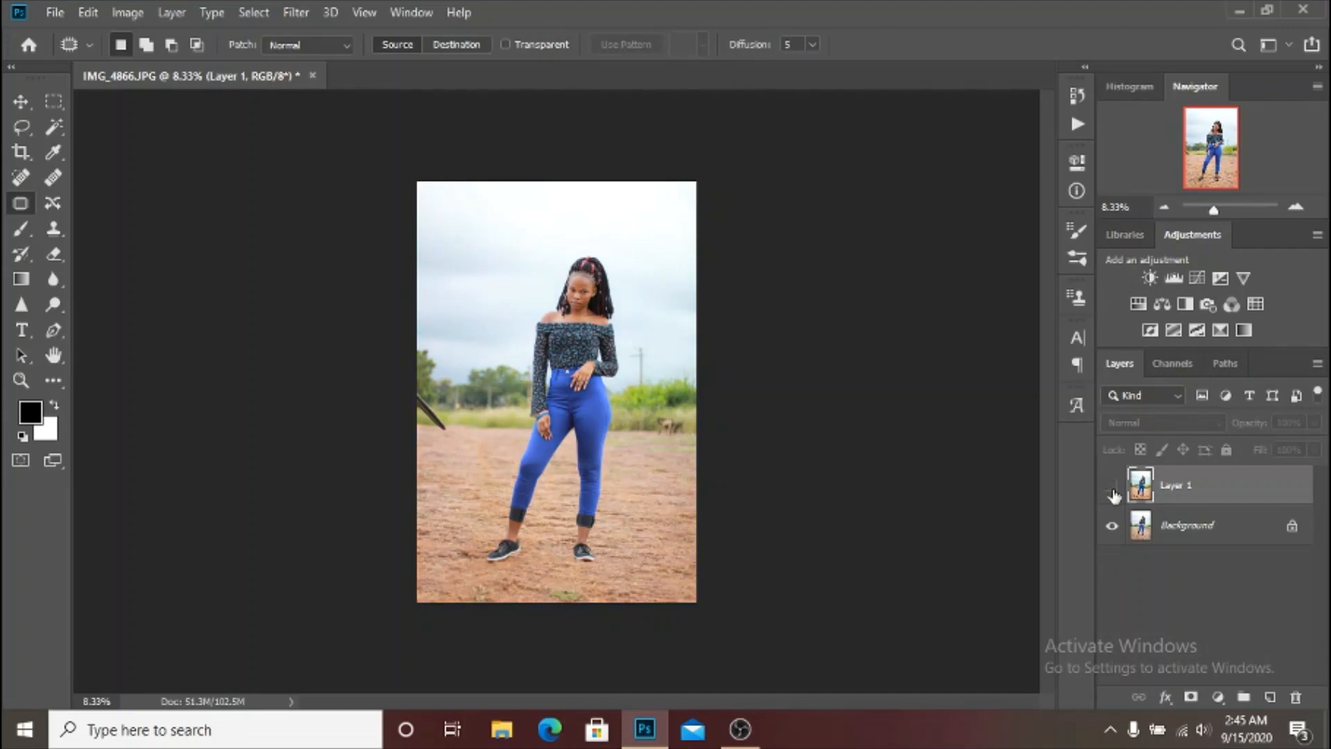
key(ctrl+plus)
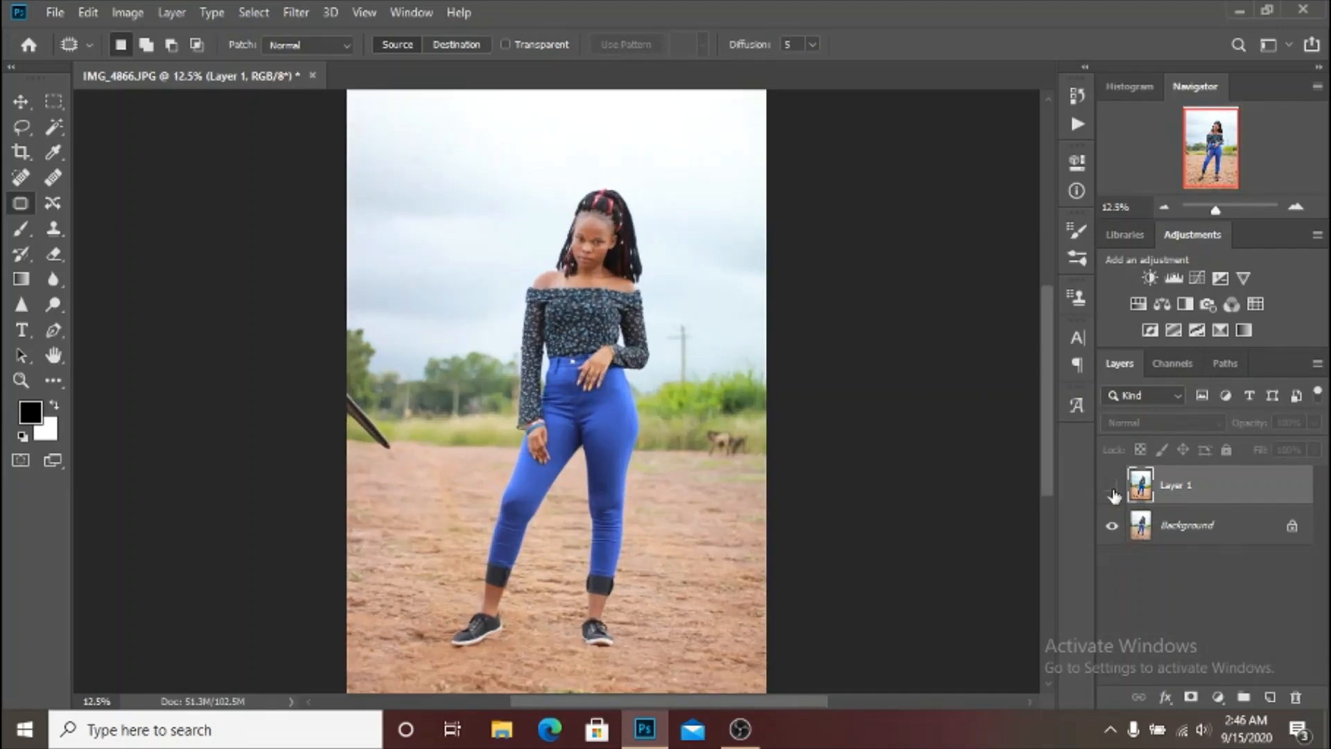
click(1114, 493)
click(1112, 490)
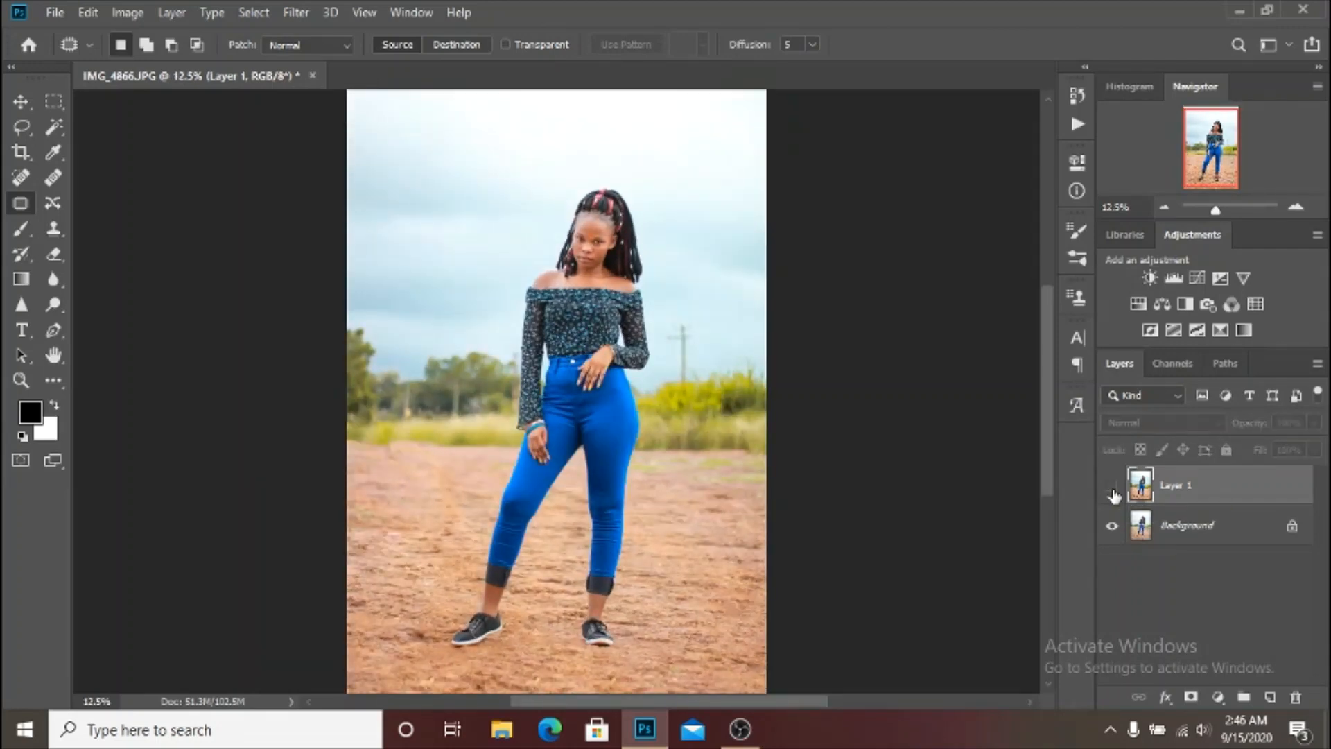
click(1112, 491)
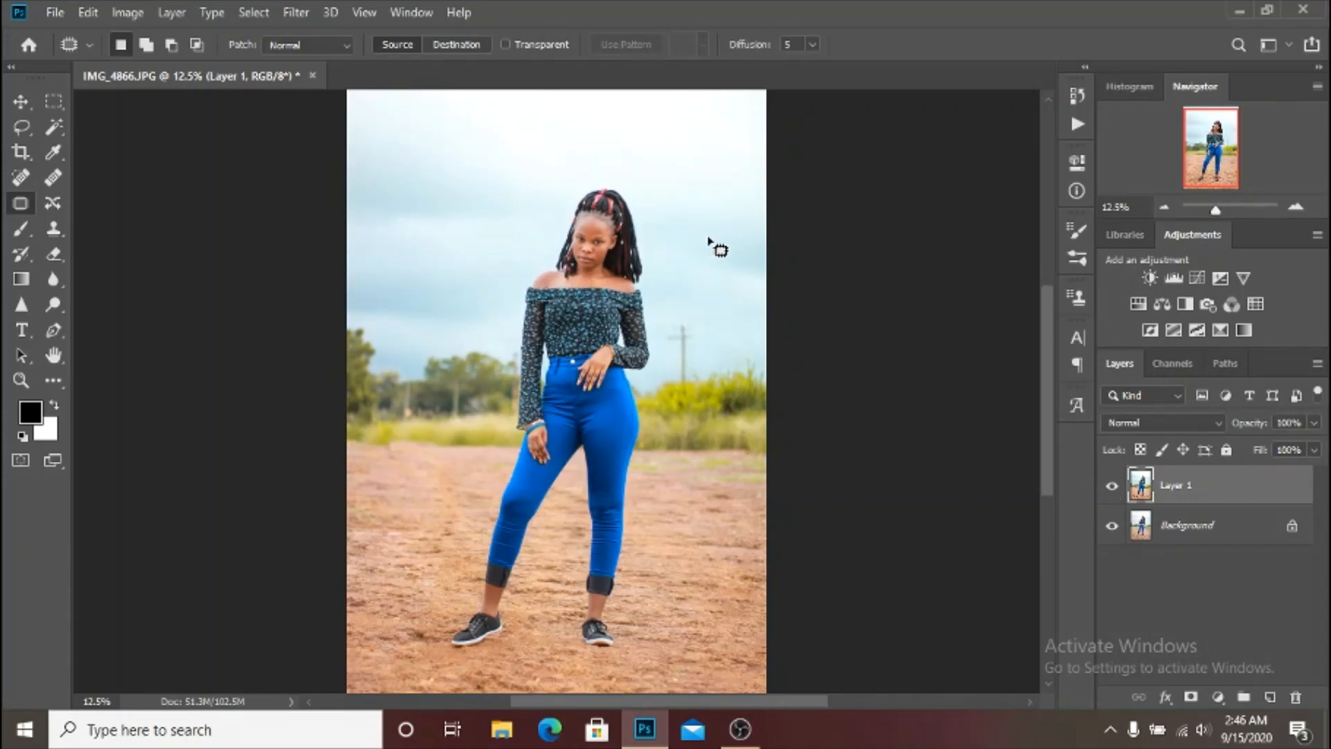
Step: Patch small uneven areas of skin in the middle of the subject's forehead at 200% zoom, clearing each selection
key(ctrl+plus)
key(ctrl+plus)
key(ctrl+plus)
key(ctrl+plus)
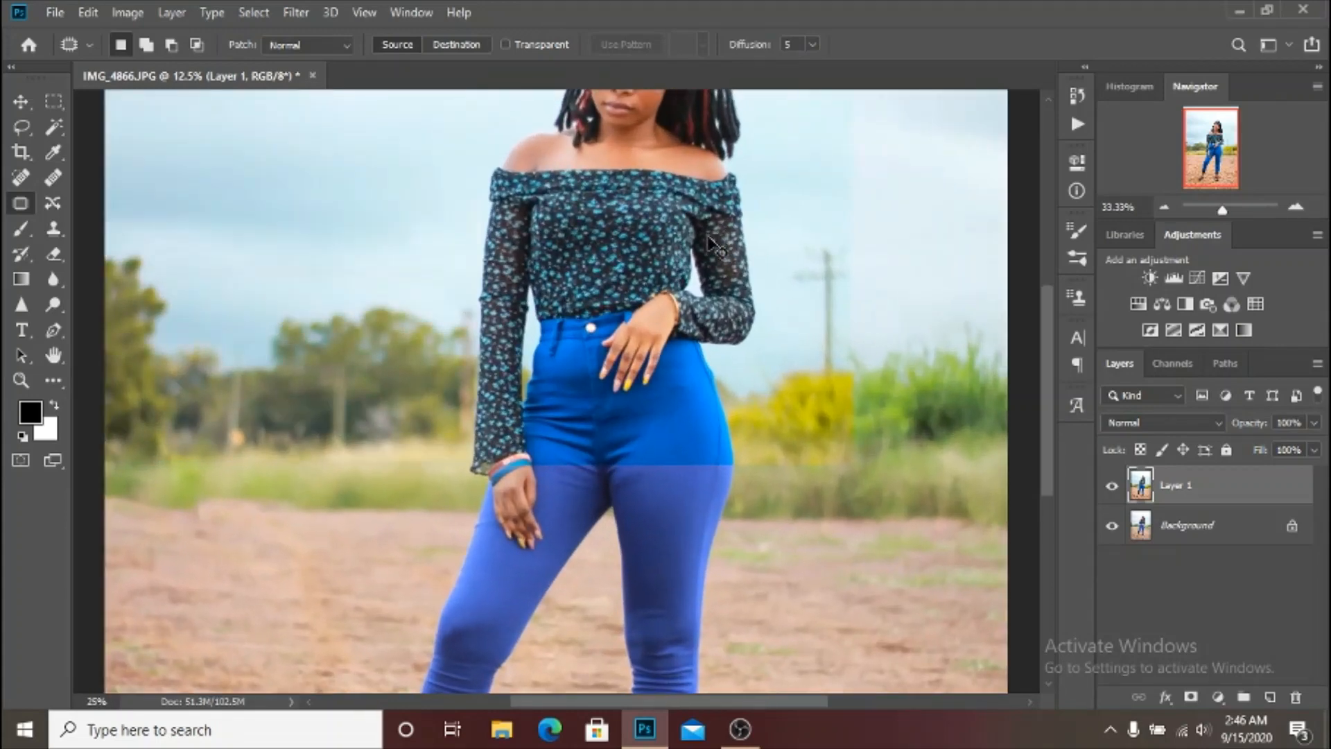
key(ctrl+plus)
key(ctrl+plus)
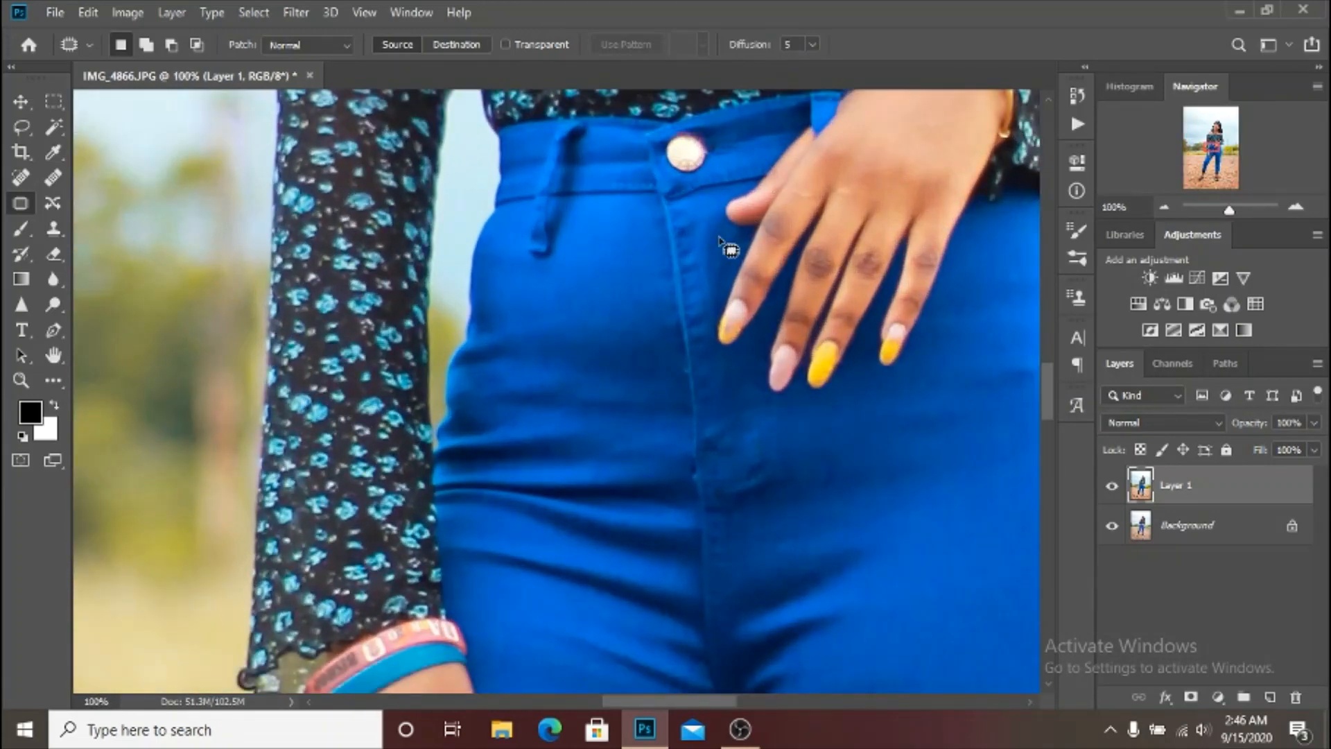
drag(865, 107, 787, 596)
drag(797, 121, 736, 551)
drag(778, 251, 662, 486)
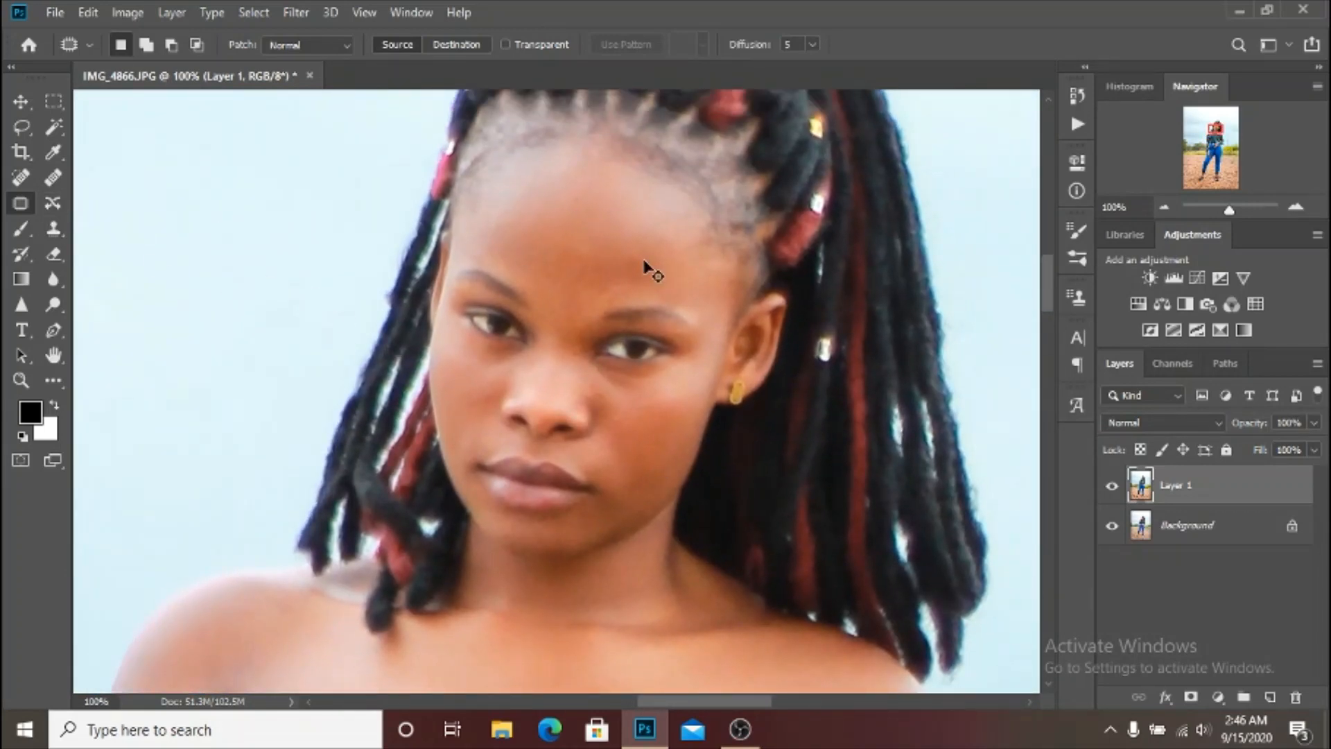
key(ctrl+plus)
drag(672, 190, 648, 306)
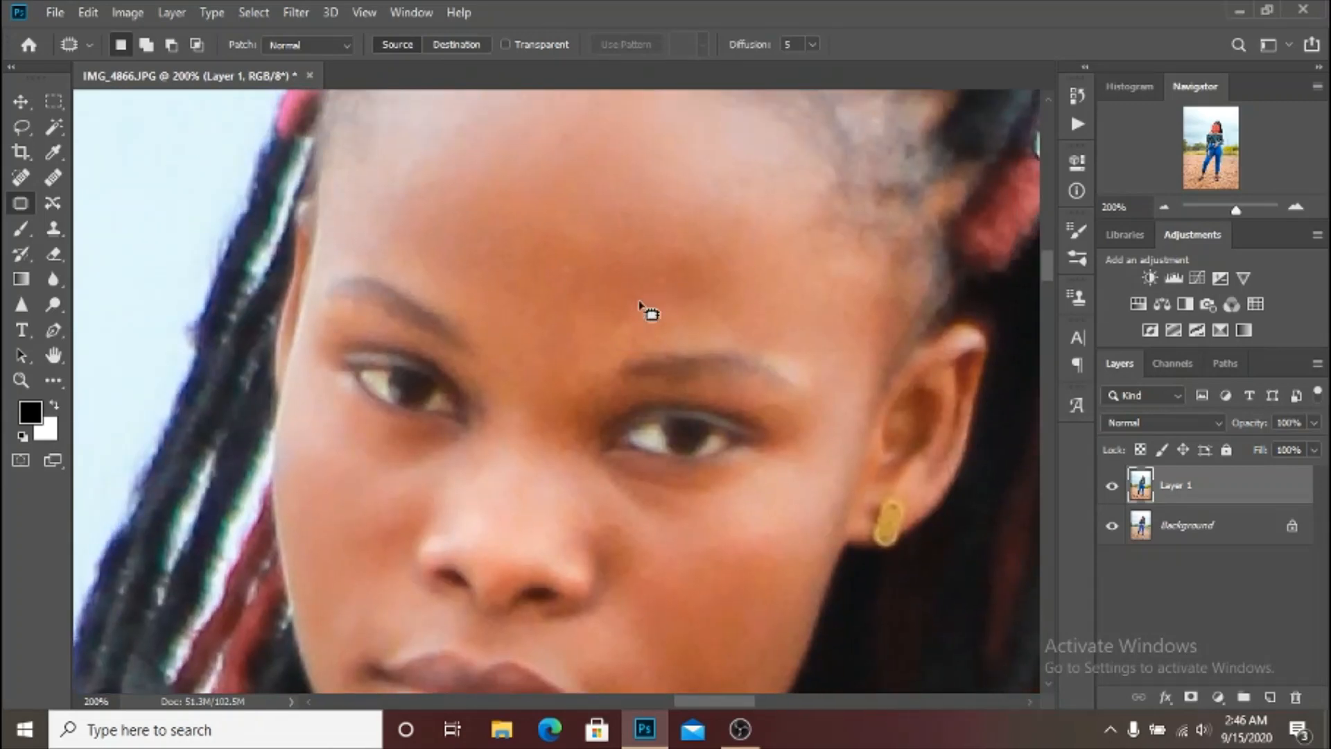
mouse_move(585, 263)
mouse_down()
mouse_move(568, 308)
mouse_move(583, 261)
mouse_up()
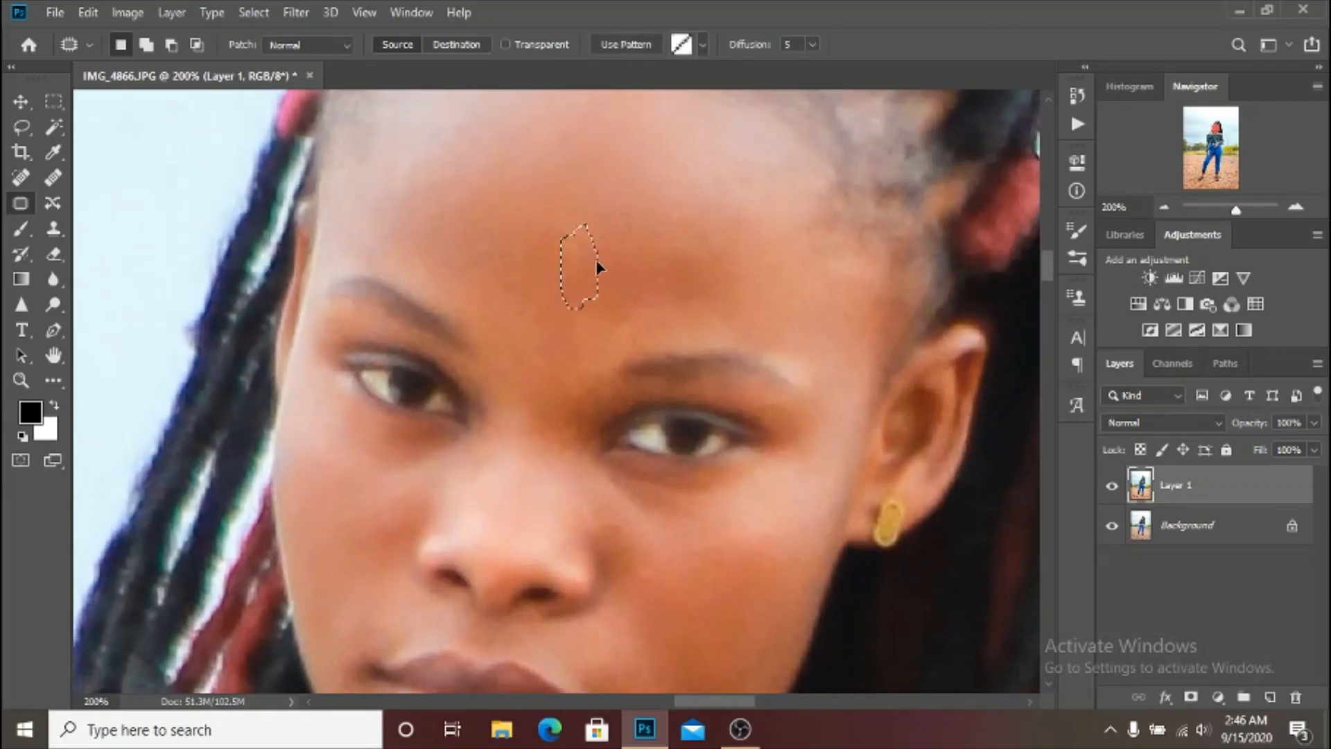
key(ctrl+d)
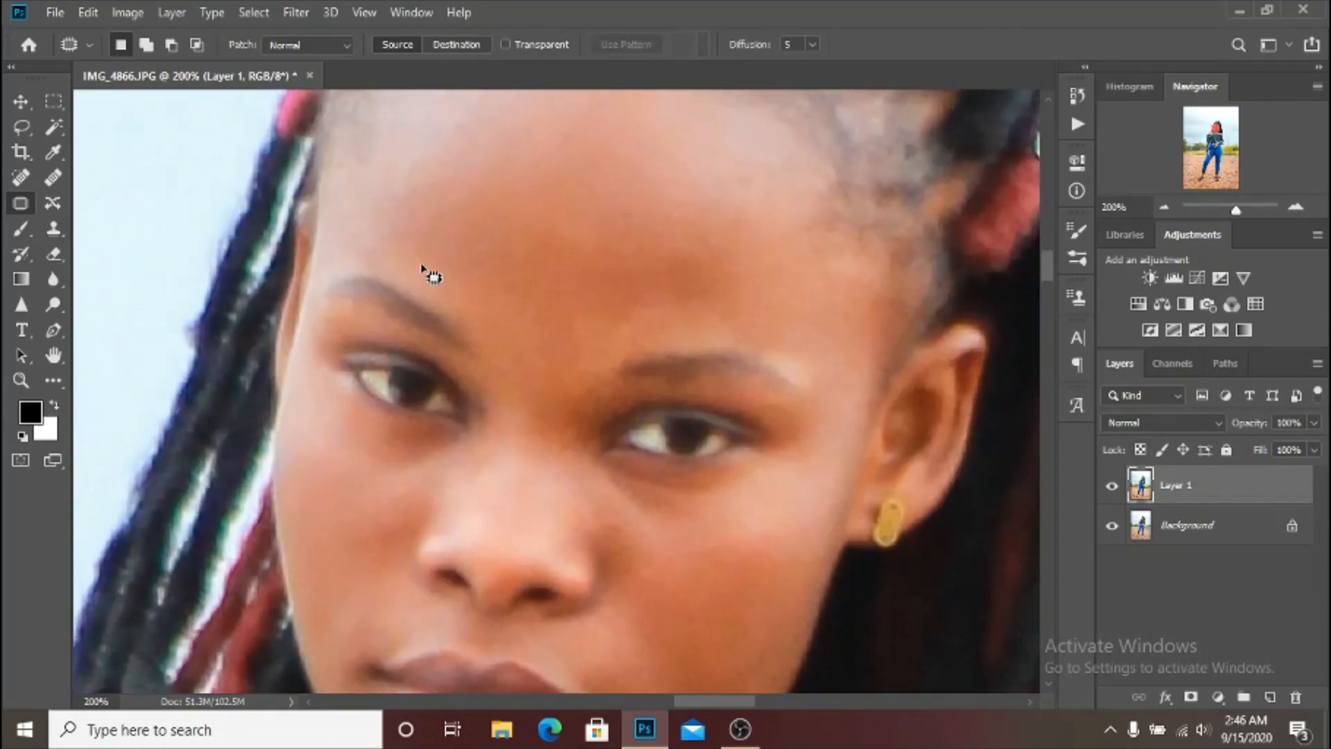
mouse_move(467, 273)
mouse_down()
mouse_move(506, 258)
mouse_move(469, 250)
mouse_move(530, 268)
mouse_up()
key(ctrl+d)
Step: Heal spots on the subject's forehead, from the temple up to the hairline, with the Spot Healing Brush, reducing its size to 16
click(25, 180)
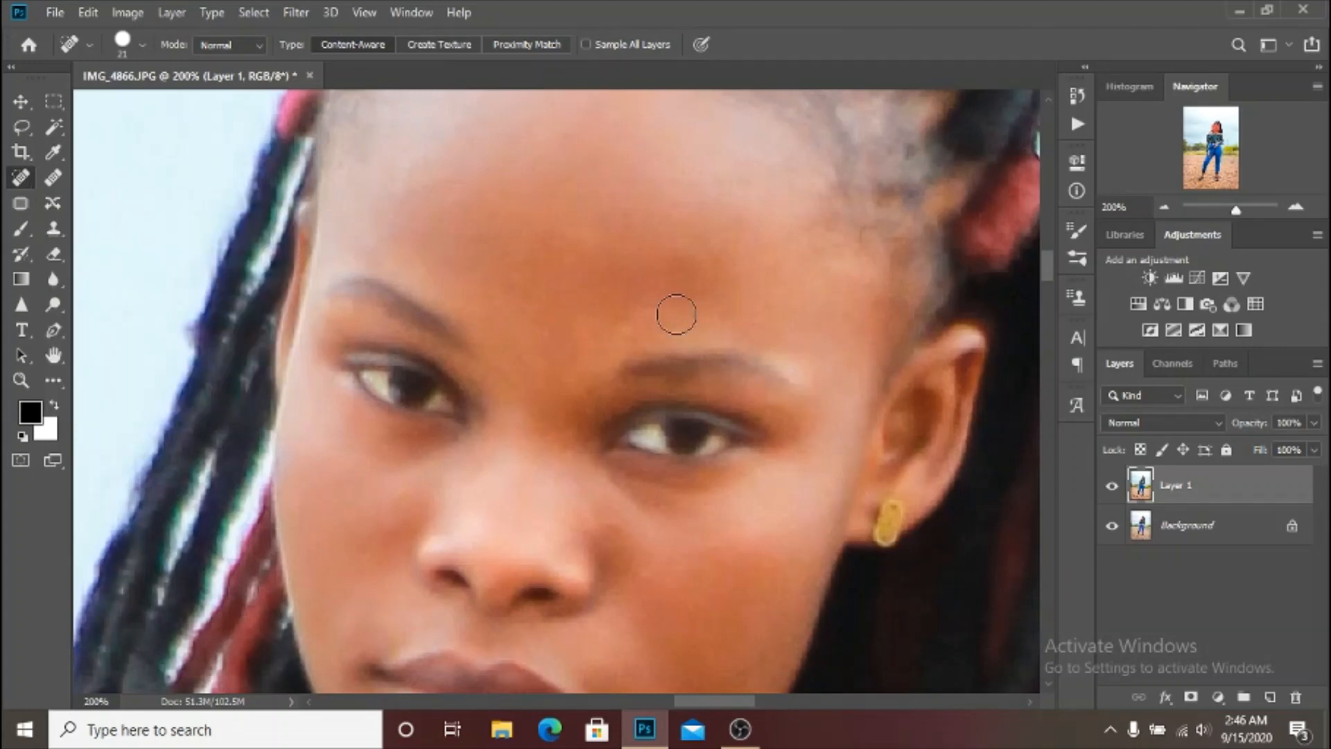
scroll(439, 267, up, 3)
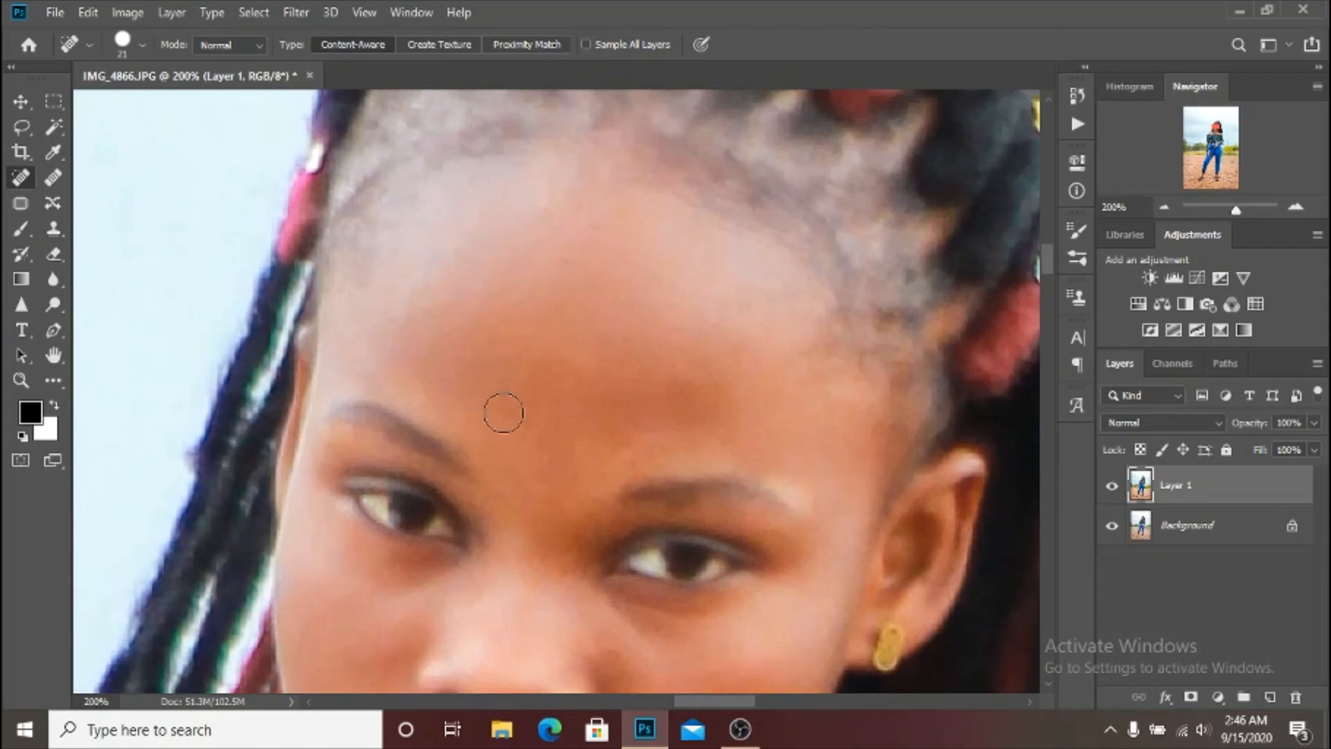
click(396, 347)
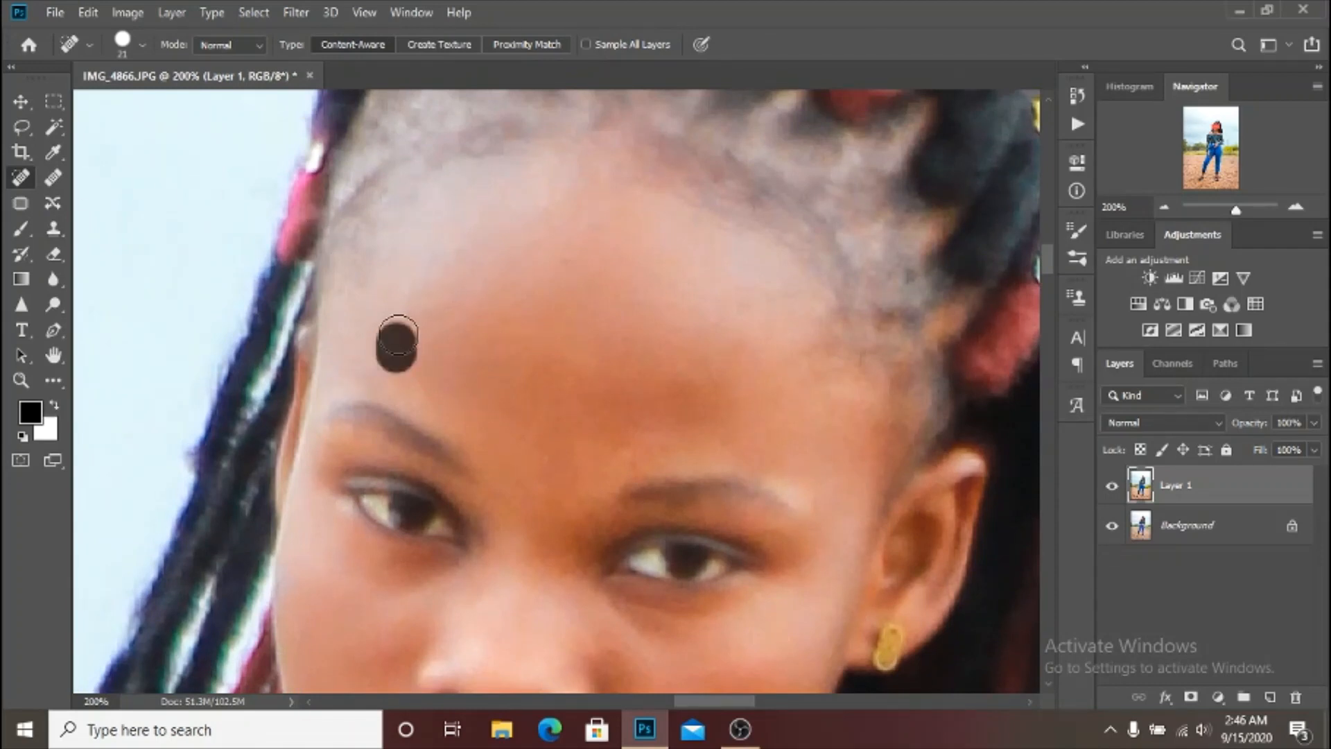
alt+right_click(458, 359)
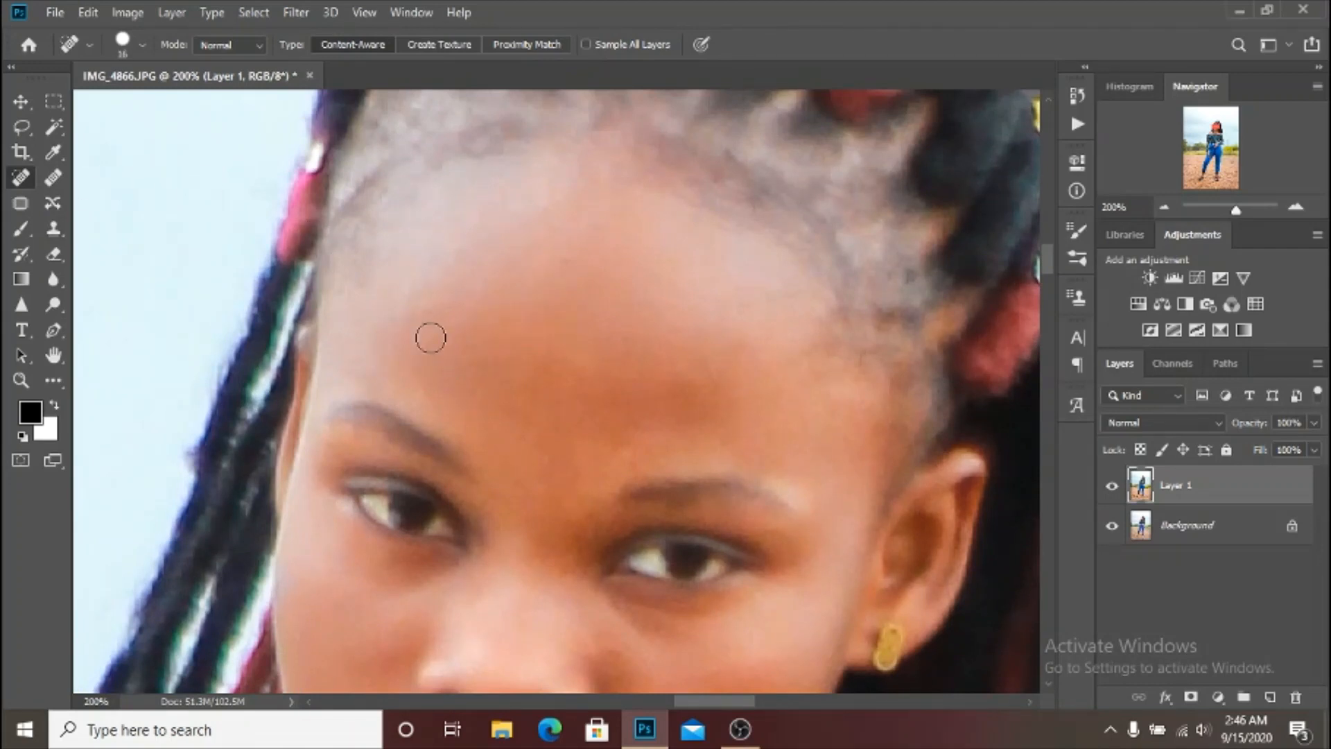
click(414, 308)
click(431, 261)
click(452, 259)
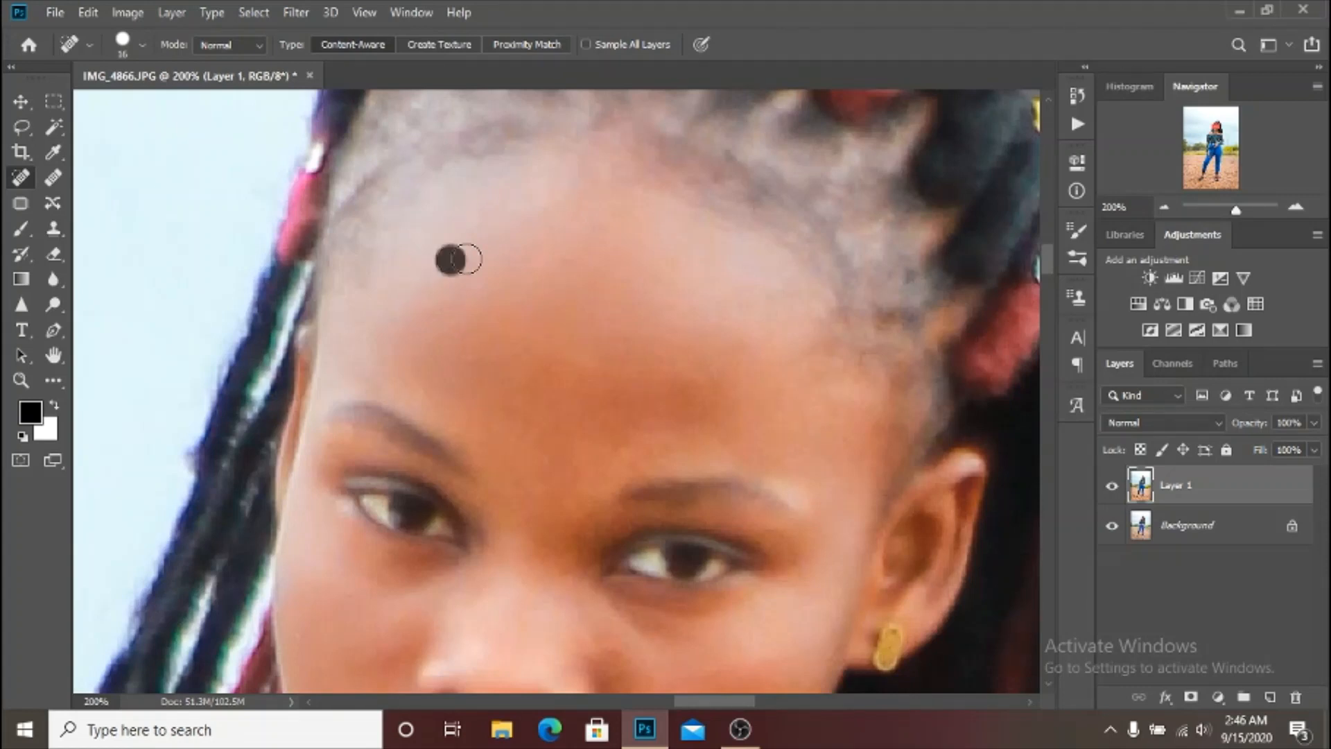
click(545, 203)
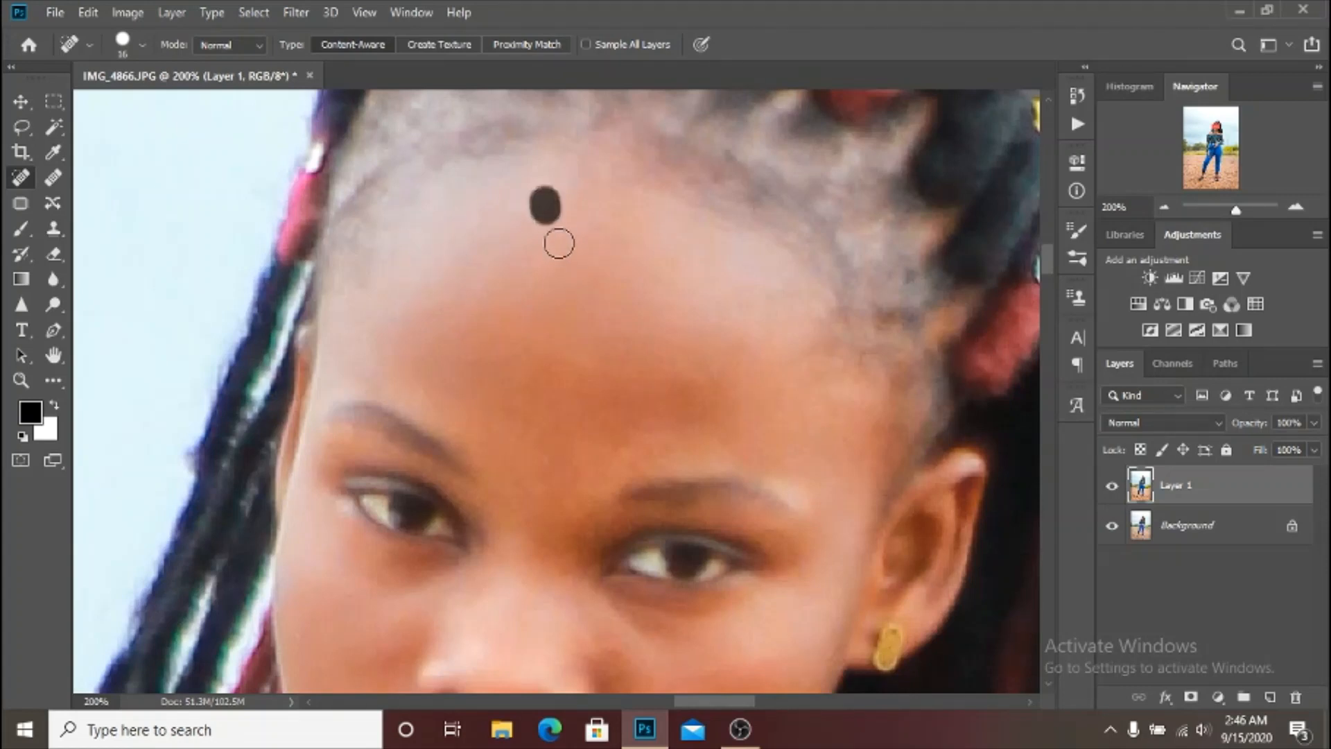
click(570, 185)
Step: Check the face and neck, then view the whole photo and toggle Layer 1 to compare the retouch with the original
scroll(576, 229, down, 15)
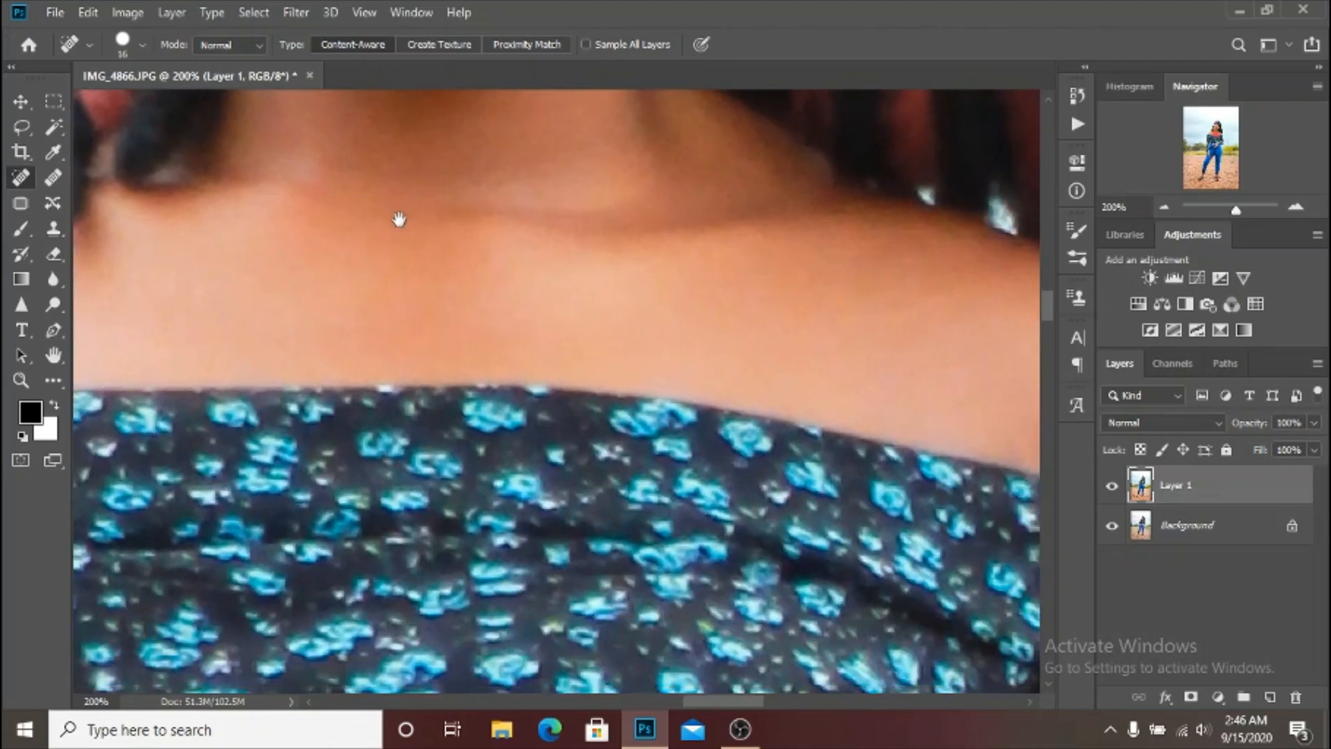
drag(398, 219, 490, 618)
key(ctrl+minus)
key(ctrl+minus)
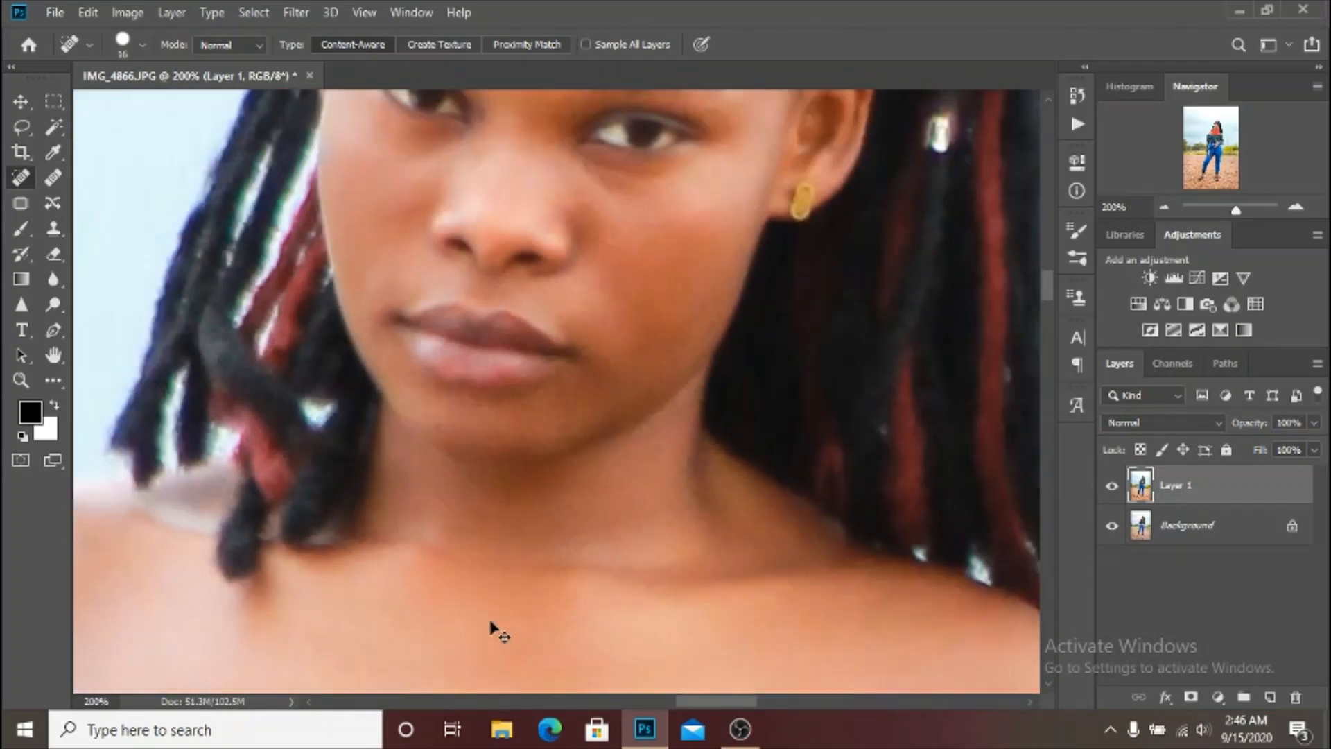
key(ctrl+minus)
key(ctrl+minus)
key(ctrl+minus)
key(ctrl+minus)
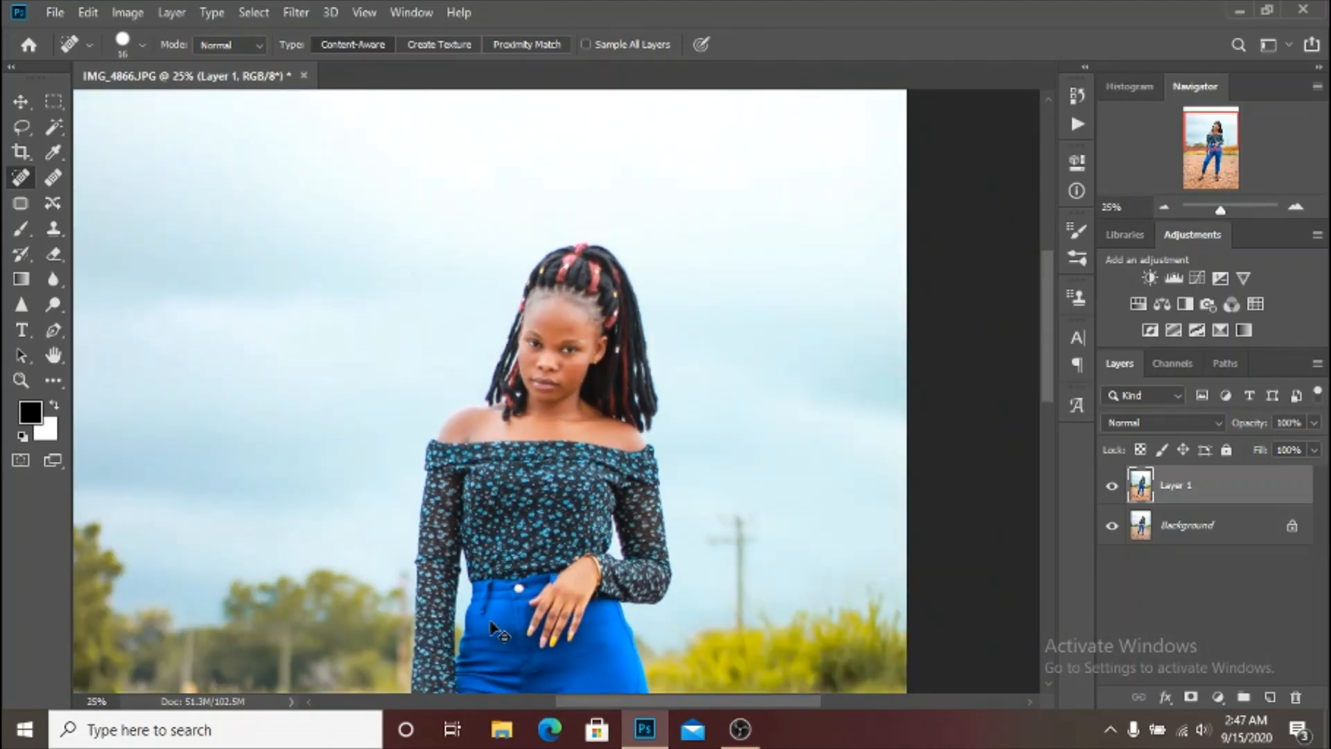
key(ctrl+minus)
key(ctrl+minus)
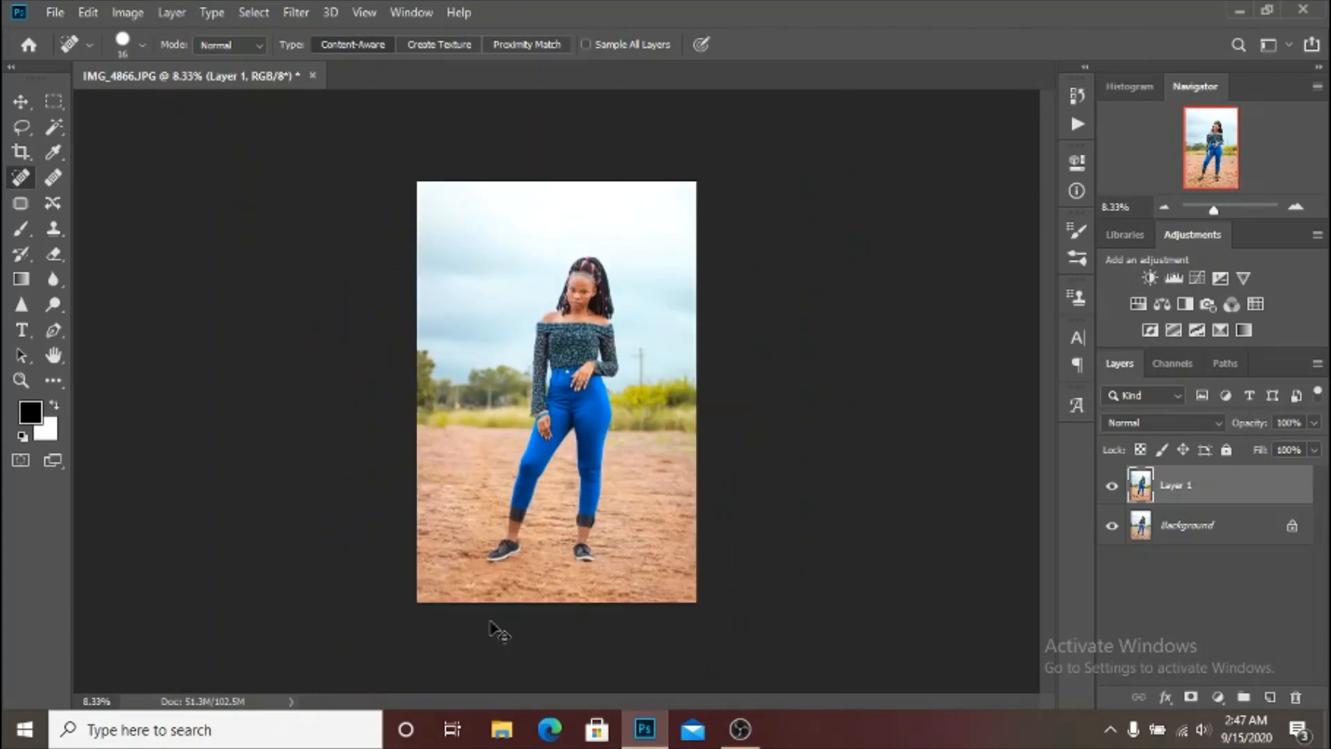
click(1111, 488)
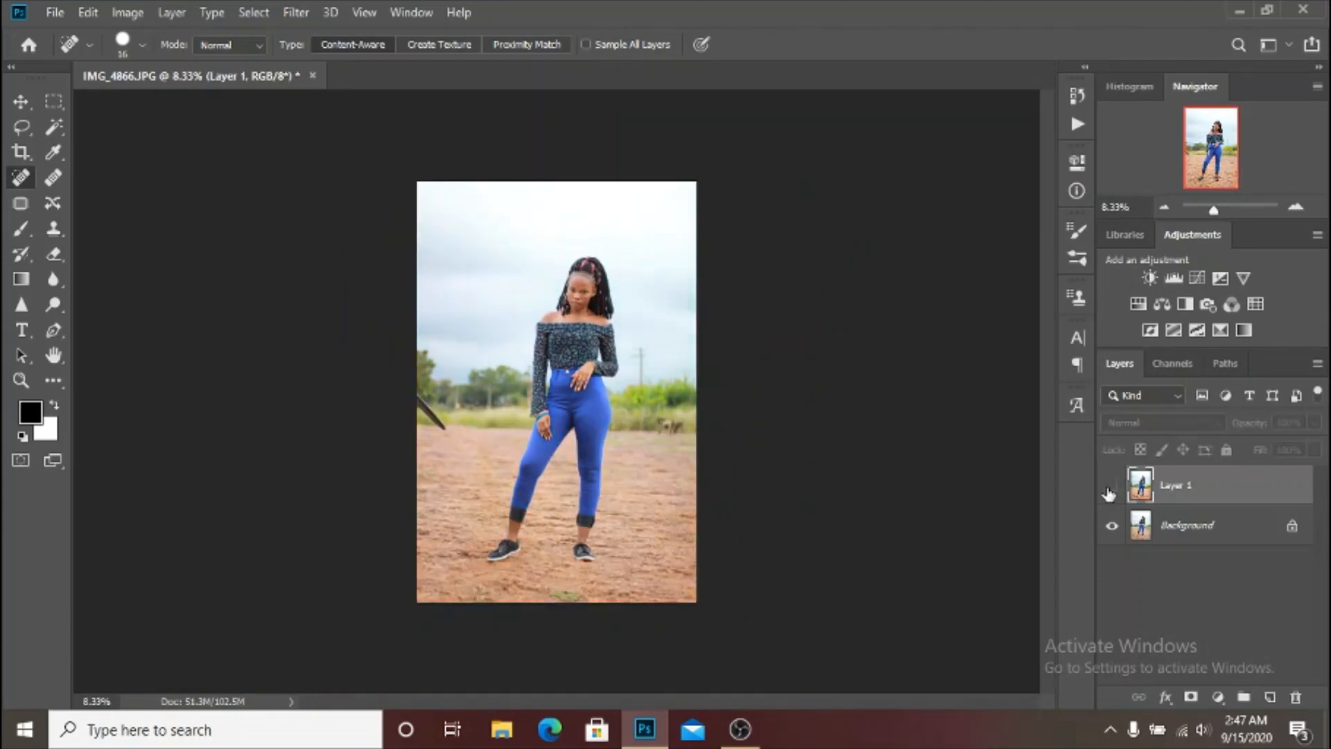
click(1111, 488)
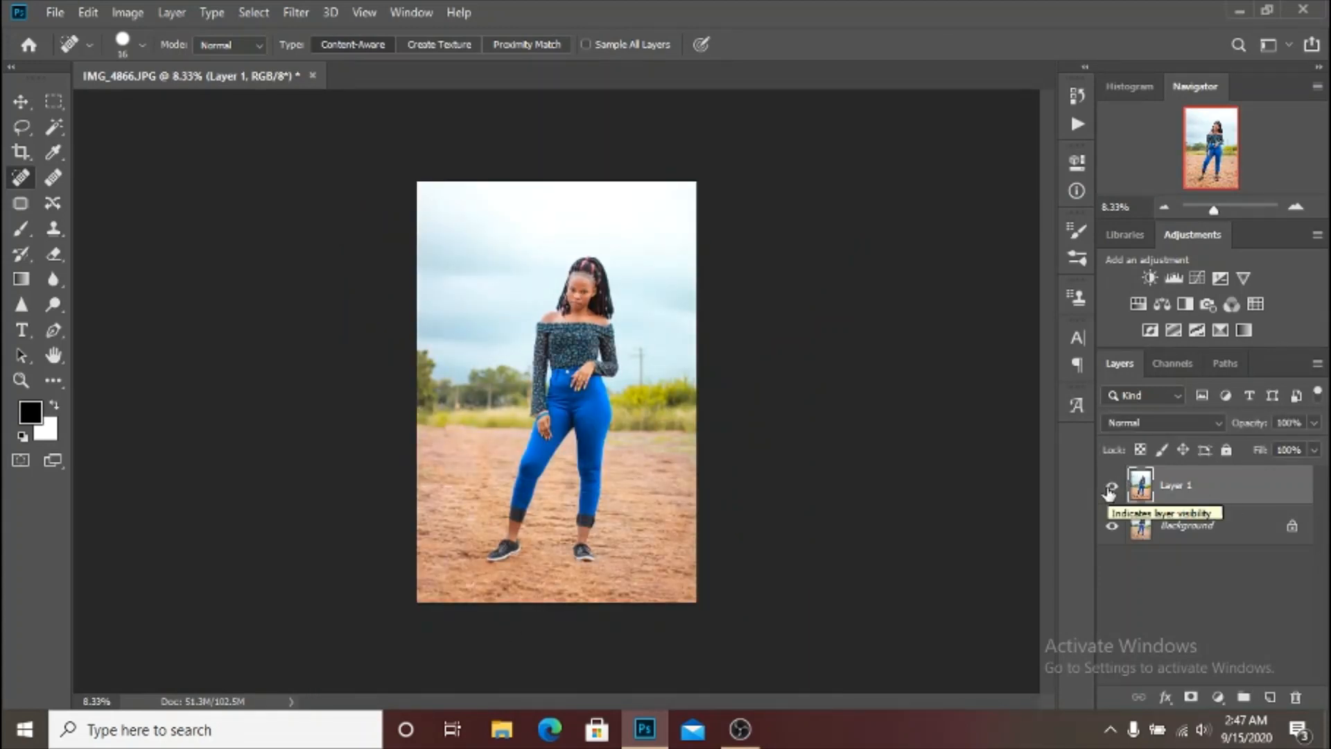
click(1111, 489)
click(1111, 489)
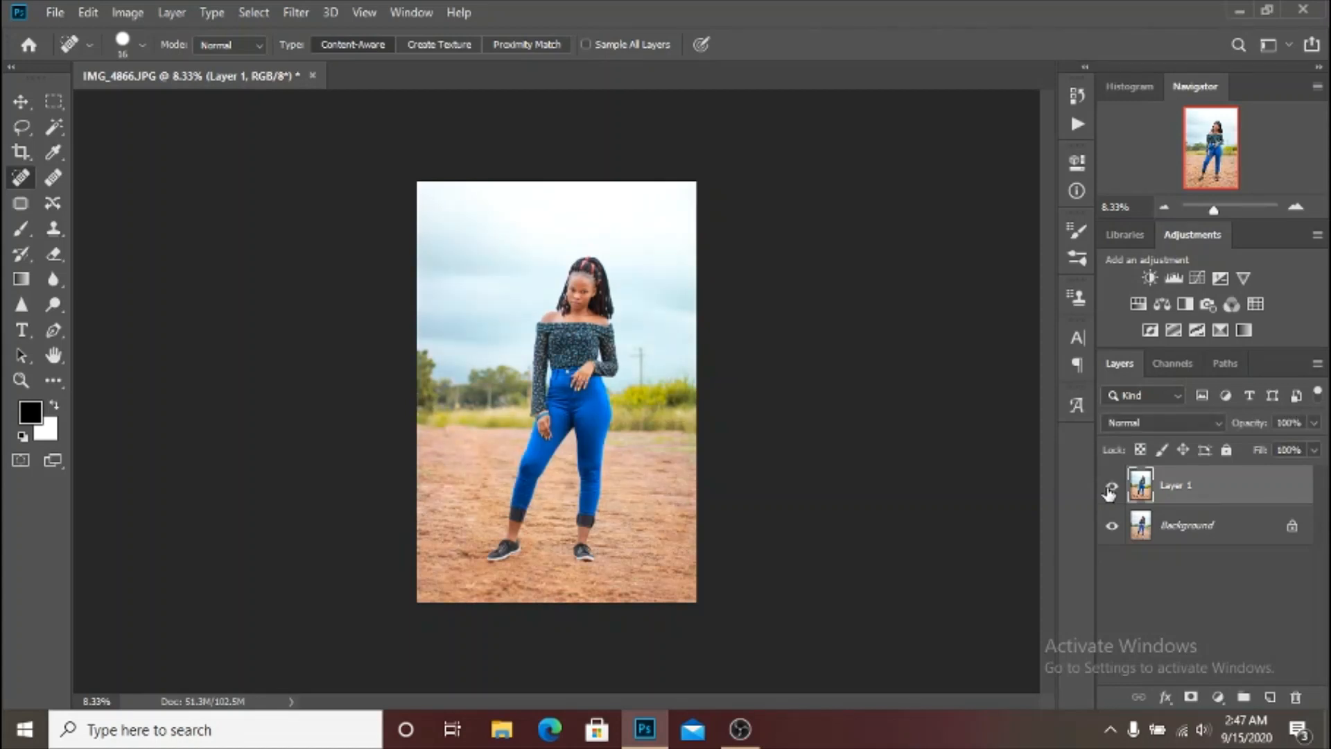
key(ctrl+plus)
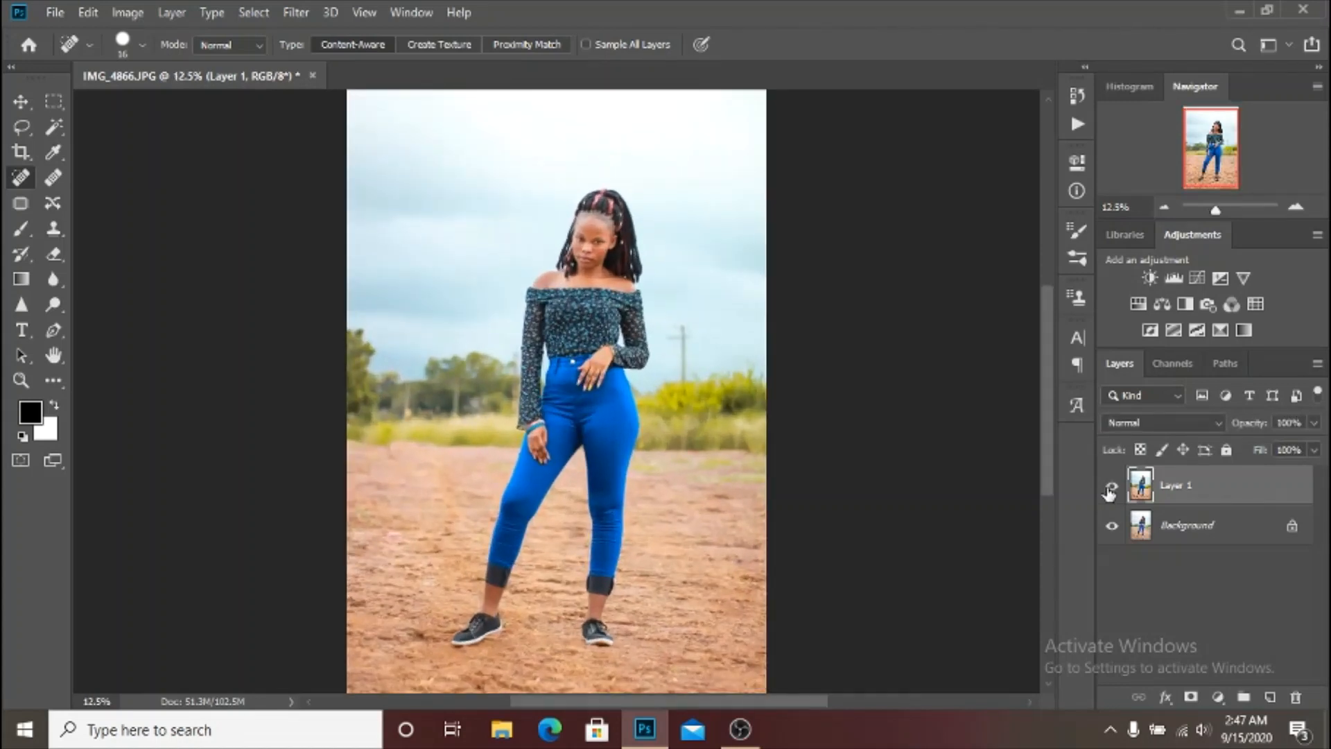
key(ctrl+minus)
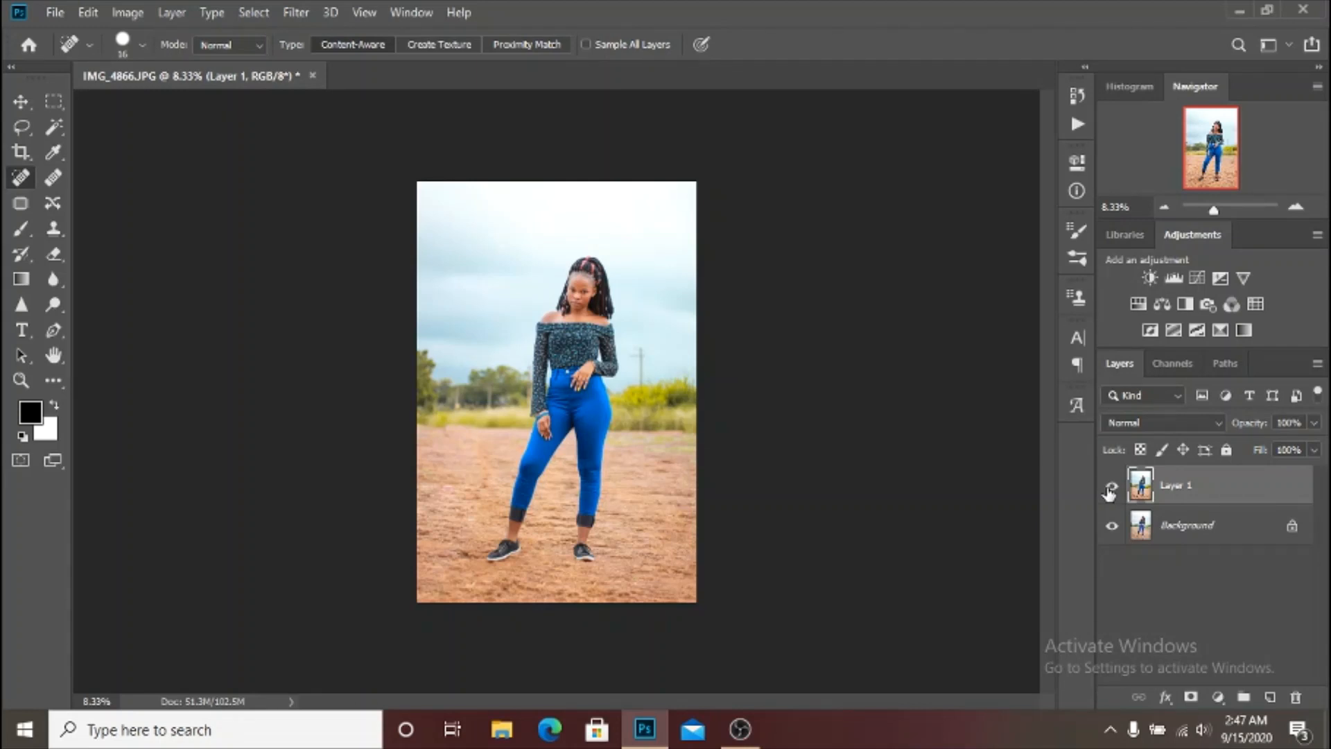
Step: Set up a crop of the photo with the 4:5 (8:10) ratio
key(c)
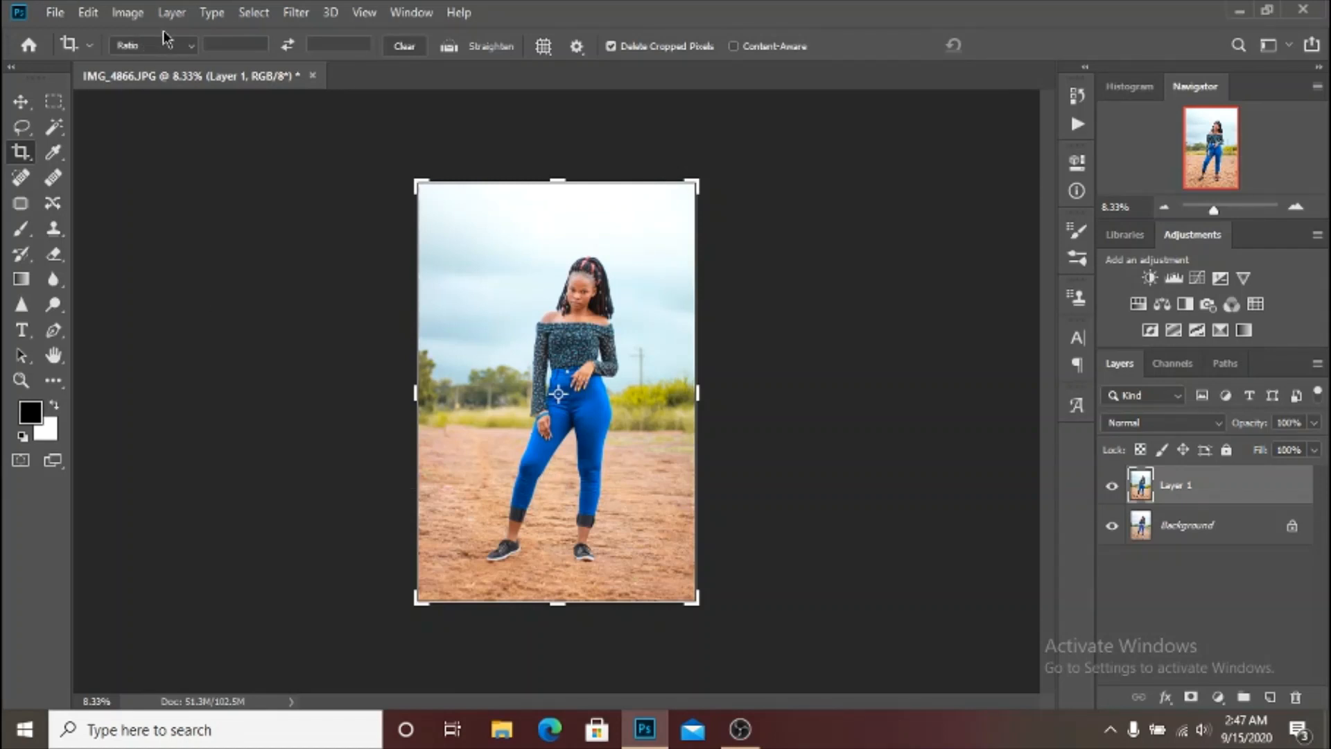
click(178, 47)
click(146, 135)
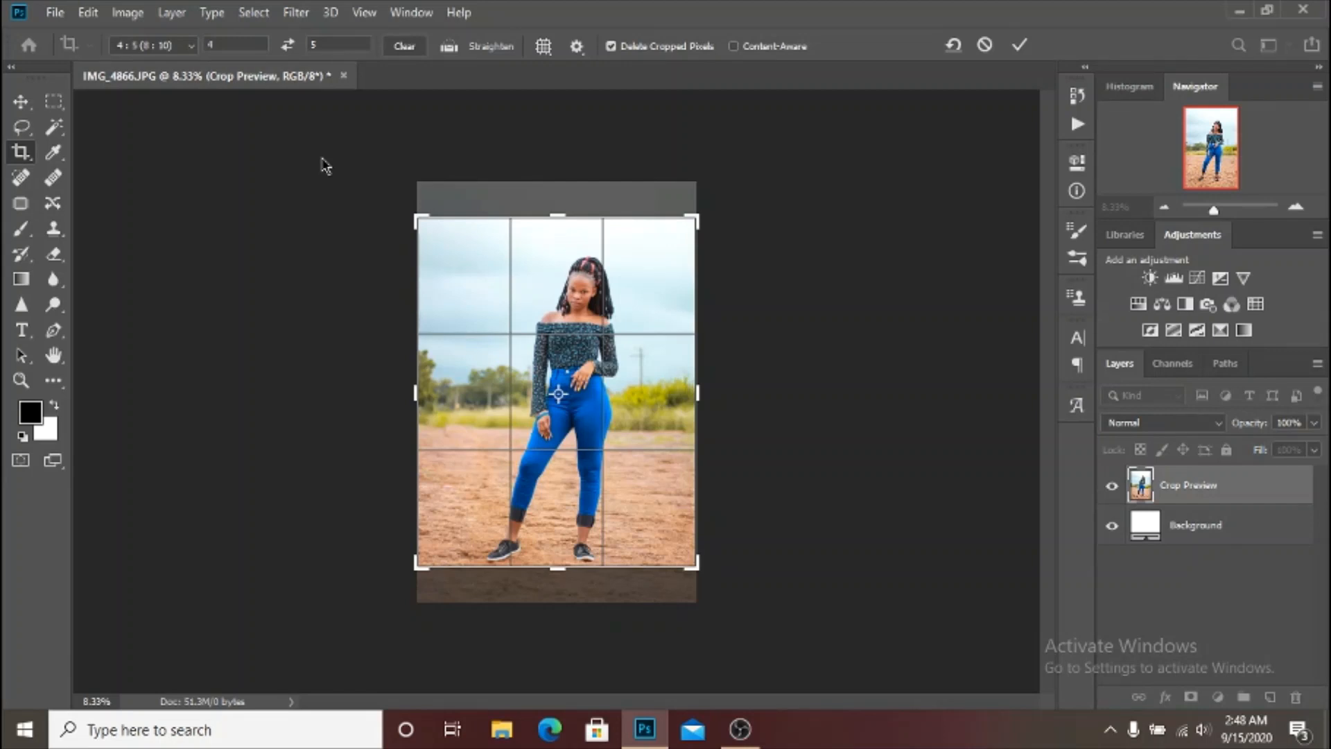
Step: Nudge the photo upward inside the crop frame, trimming more sky above the subject and keeping more ground below her feet
key(Up)
key(Up)
key(Up)
key(Up)
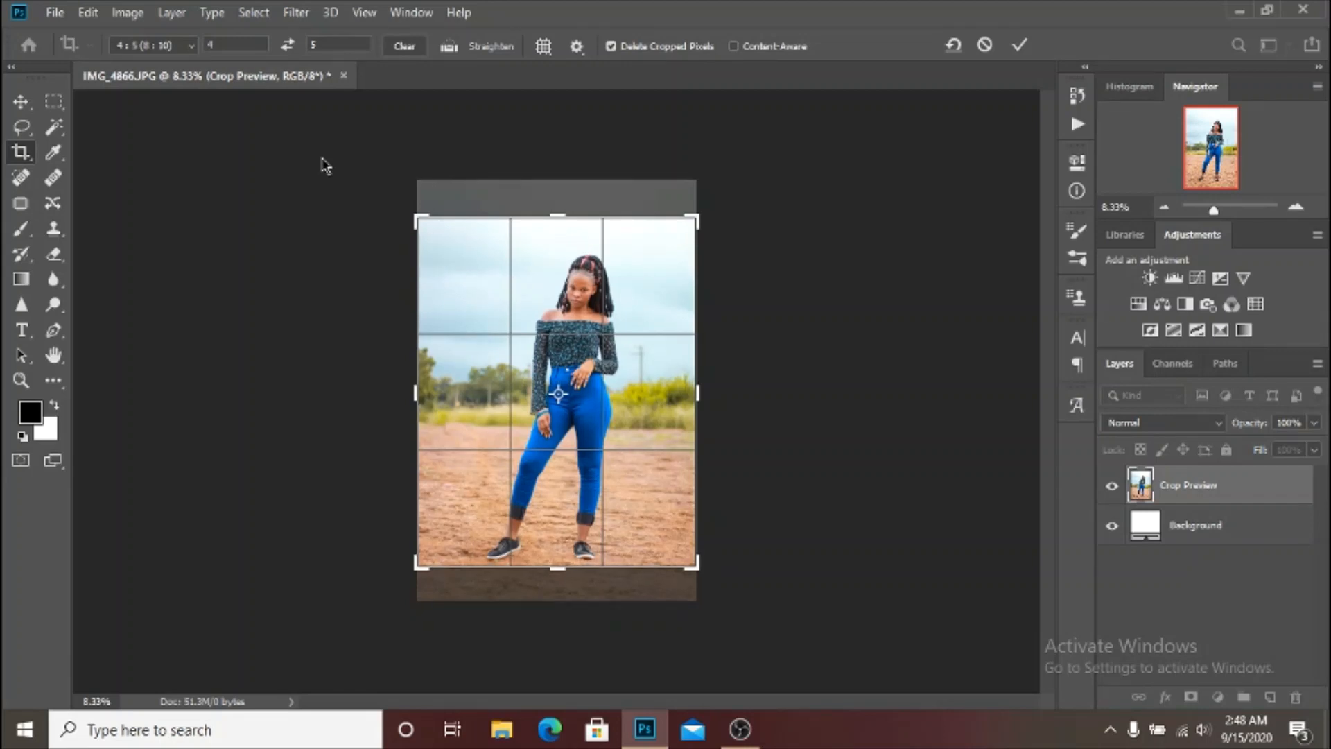
key(Up)
key(Up)
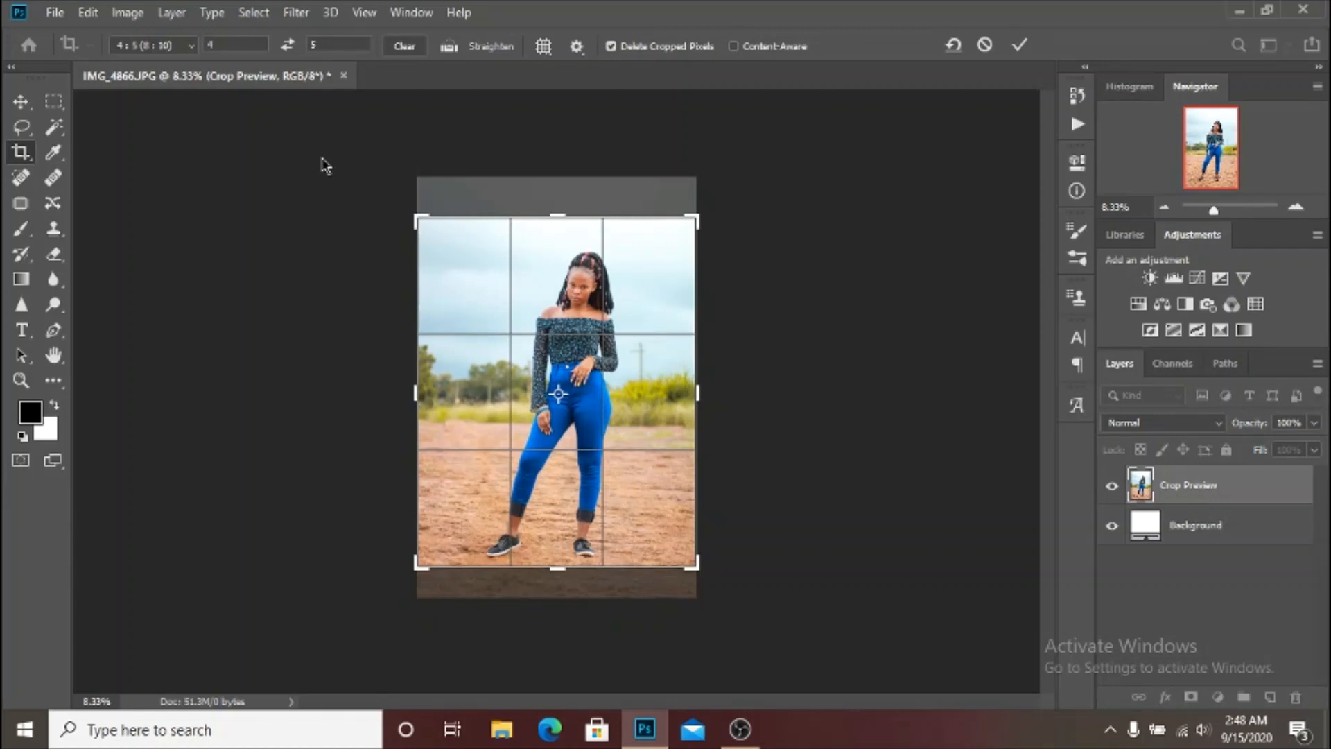
key(Up)
key(Up)
key(Up)
key(Up)
key(Up)
key(Up)
key(Up)
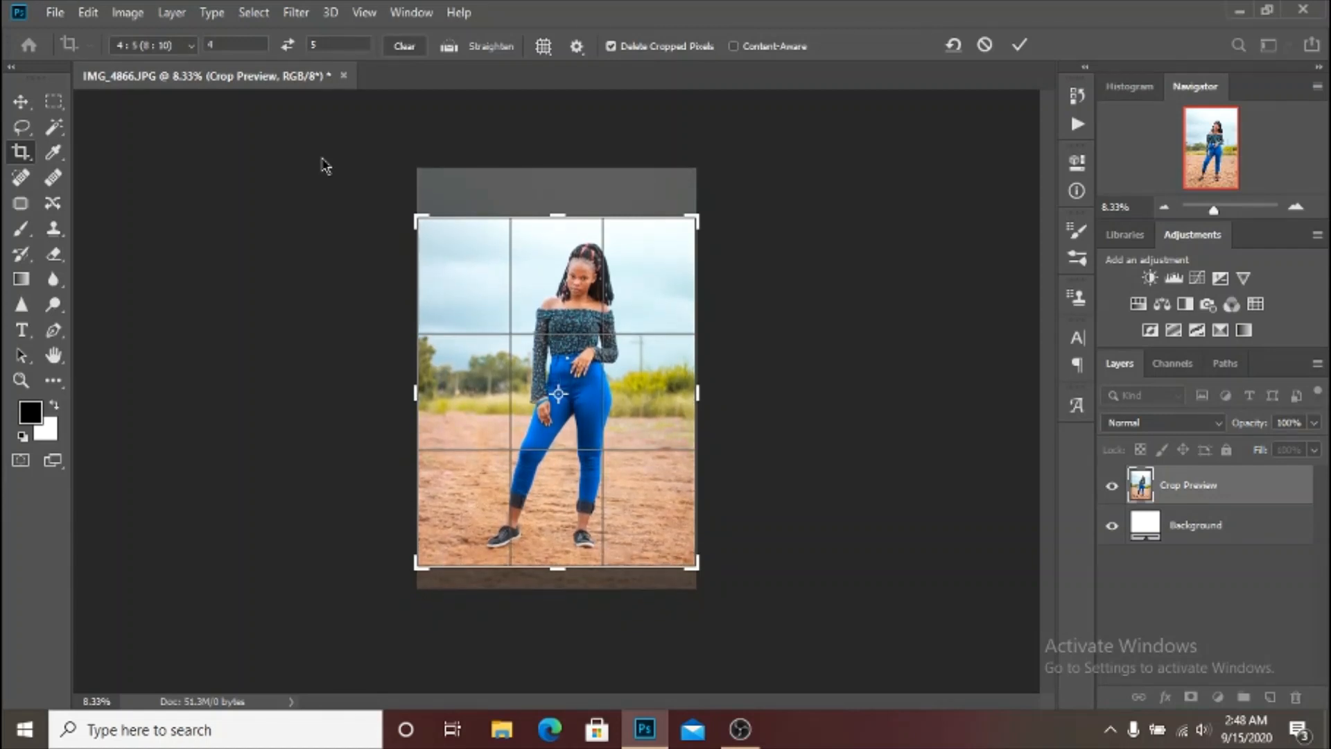
key(Up)
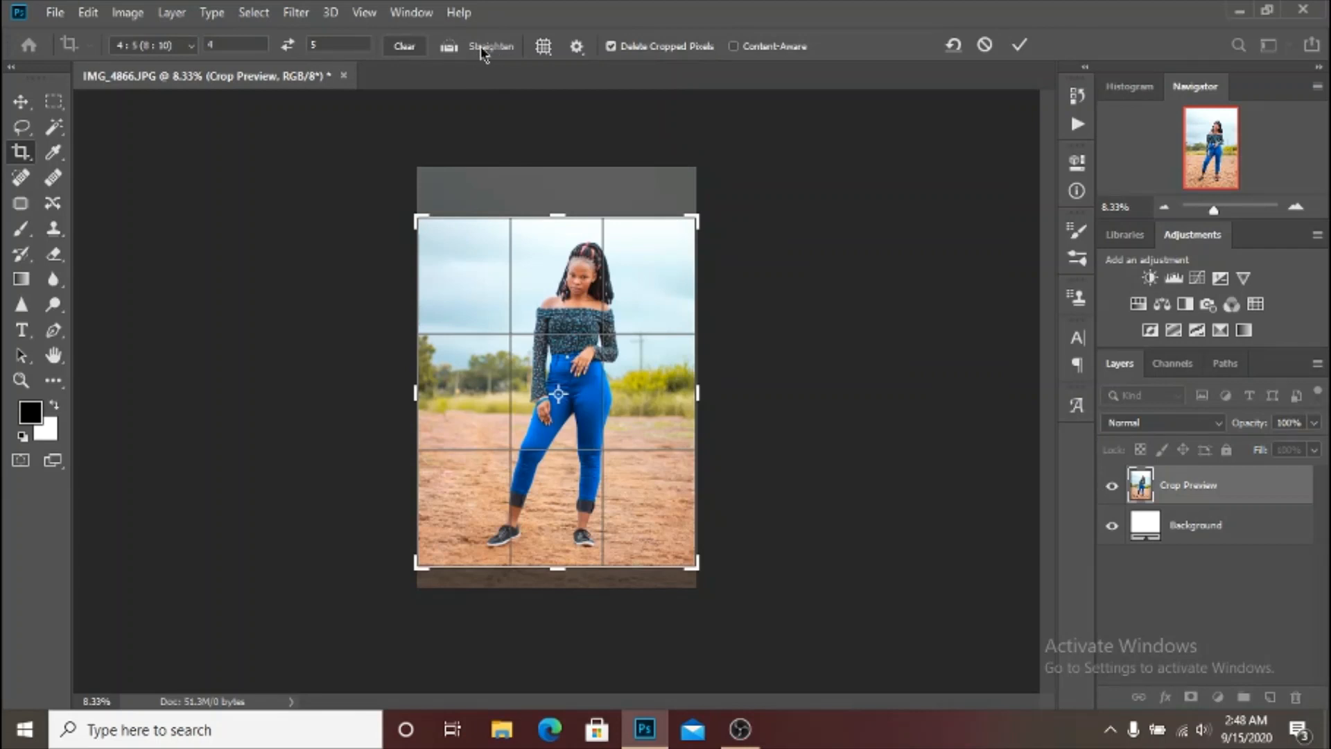
Step: Straighten the photo by about -2.0° along the far edge of the ground, from one side to the other, and apply the crop
click(451, 48)
drag(416, 407, 697, 414)
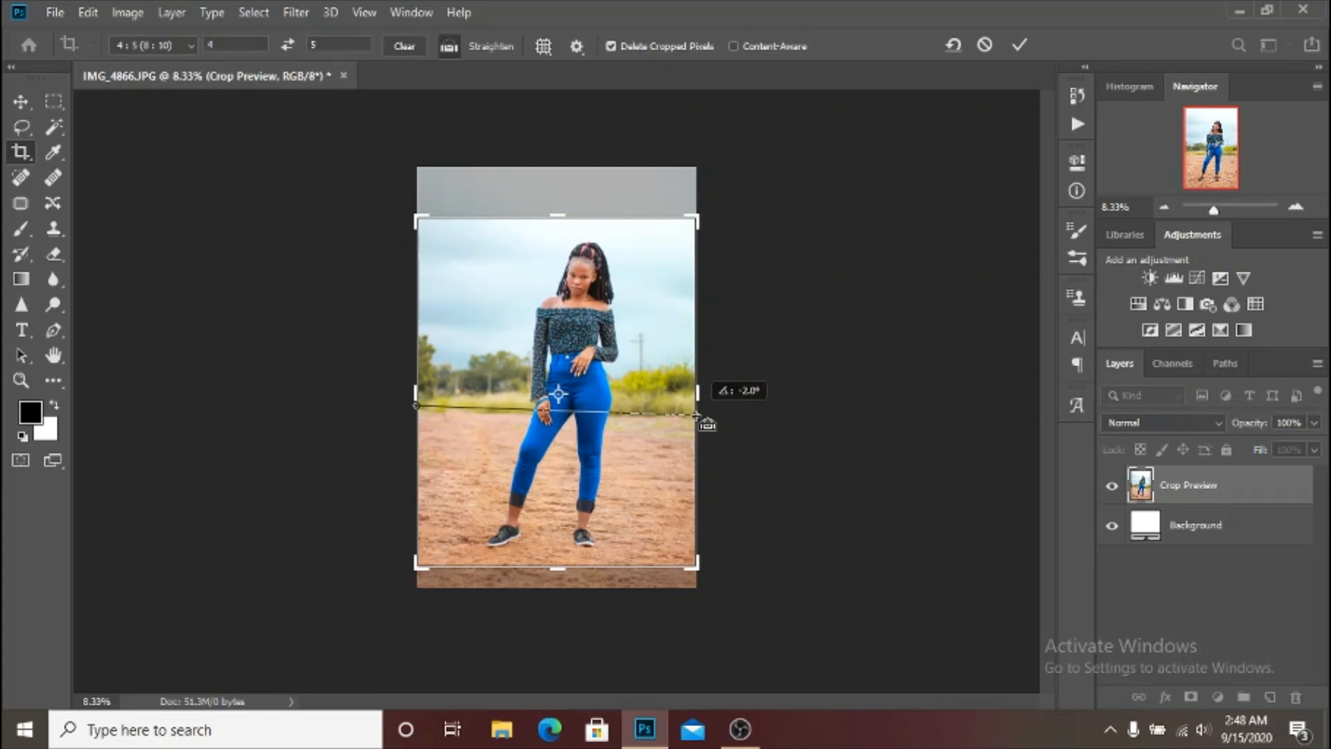
drag(697, 414, 694, 416)
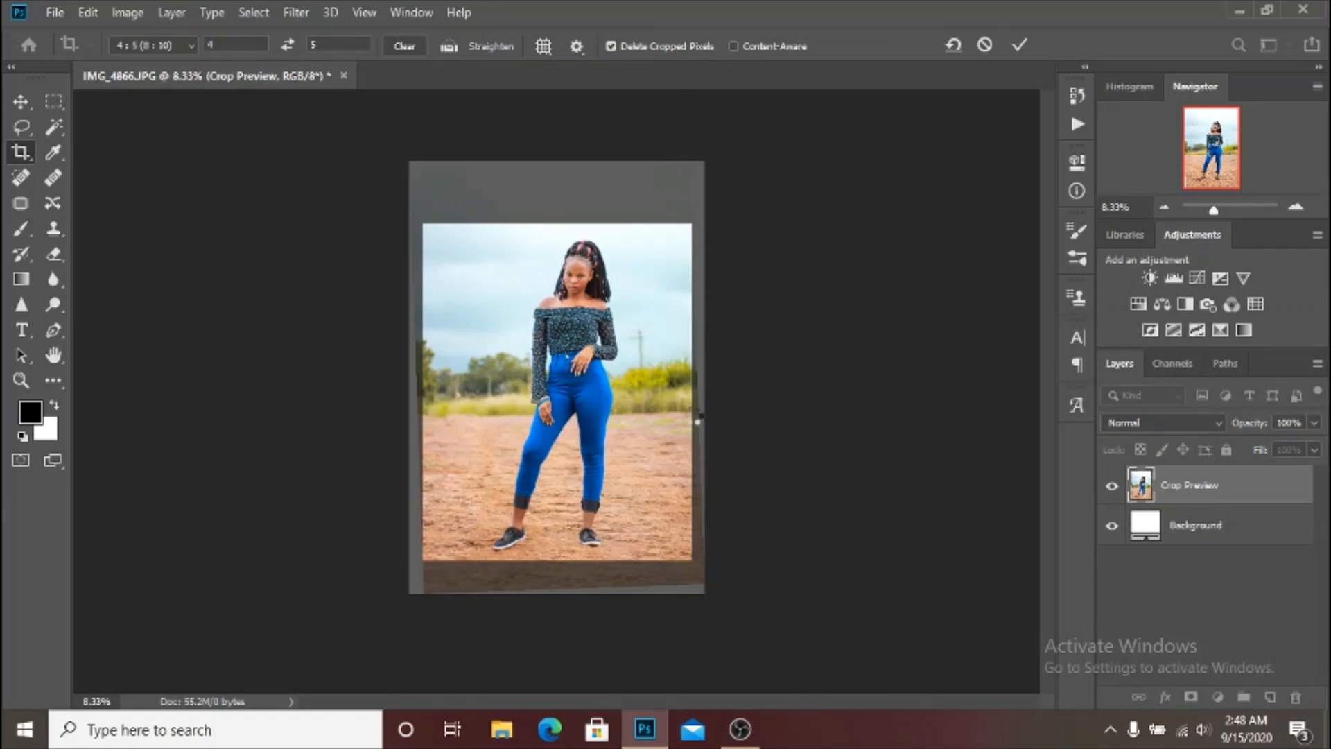
key(Return)
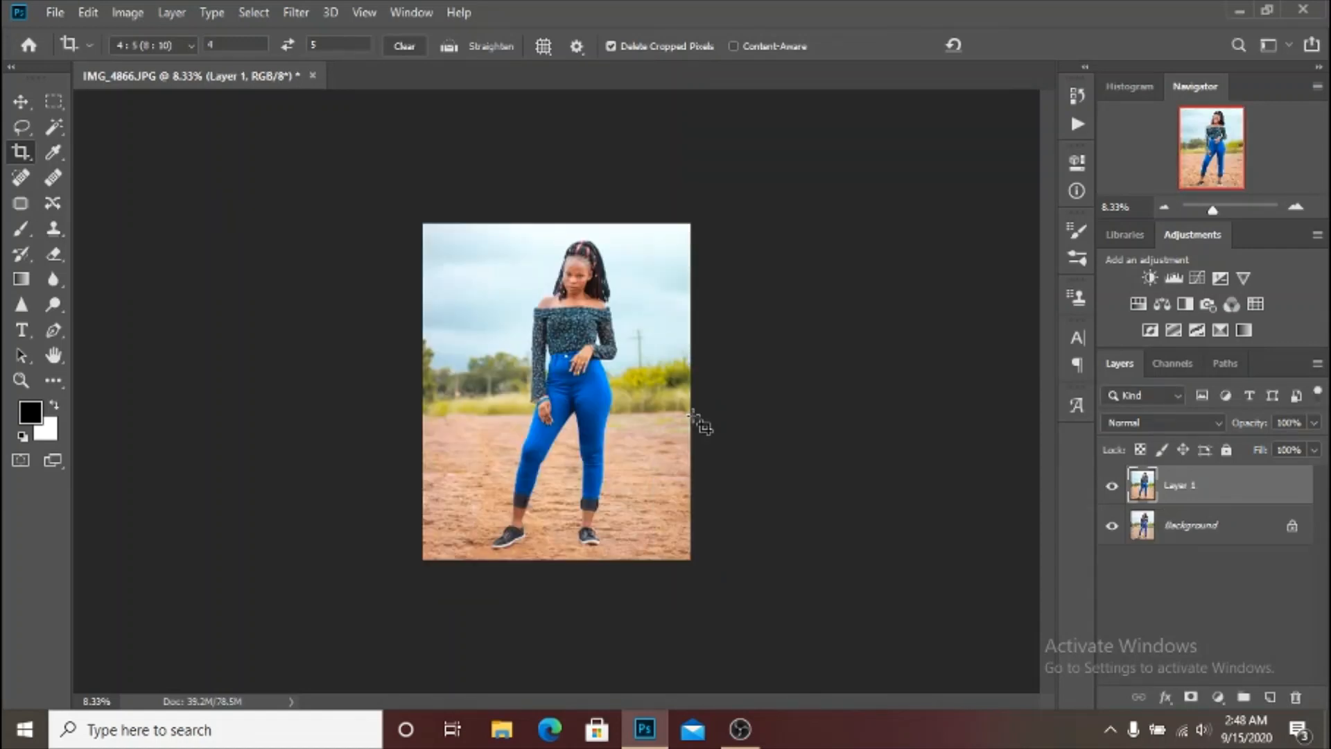
Step: Compare the cropped edit with the original by repeatedly hiding and showing Layer 1, leaving it visible
key(ctrl+plus)
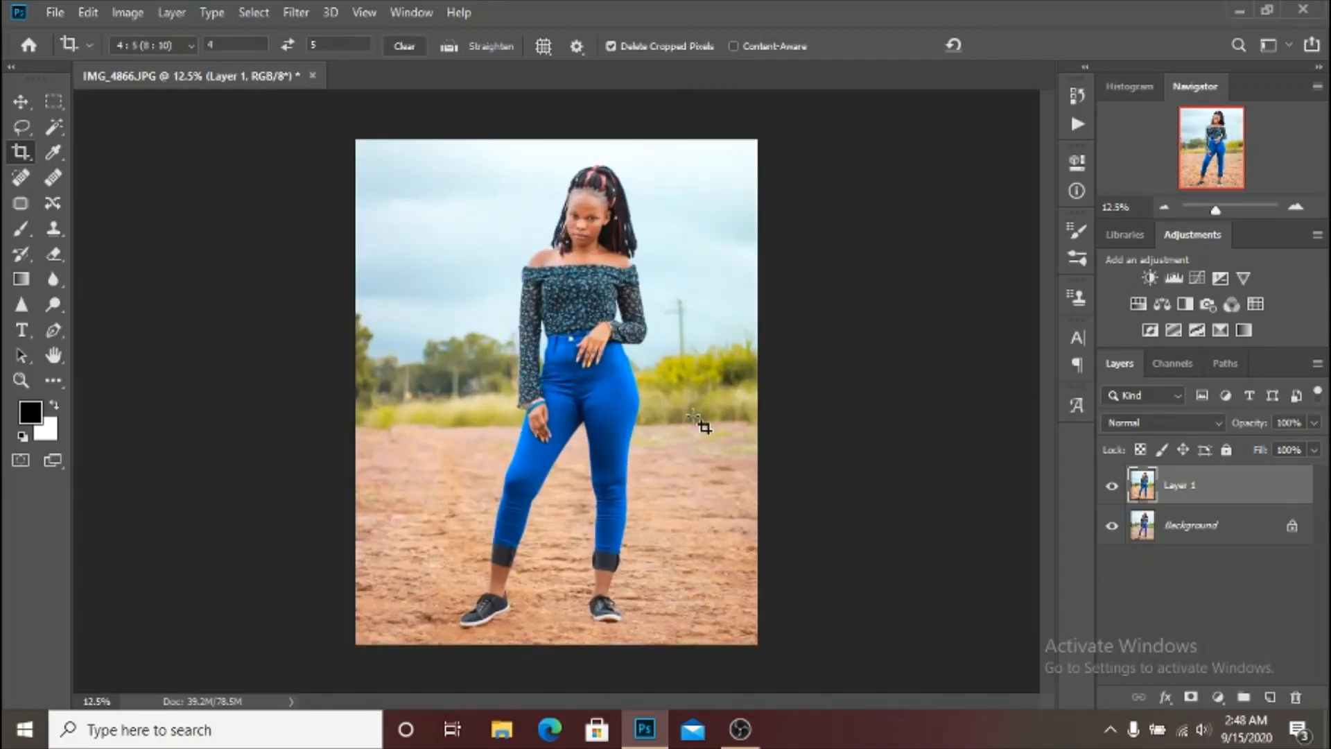
click(1113, 486)
click(1113, 486)
click(1113, 486)
click(1114, 486)
click(1114, 487)
click(1113, 486)
click(1114, 486)
click(1113, 486)
click(1113, 486)
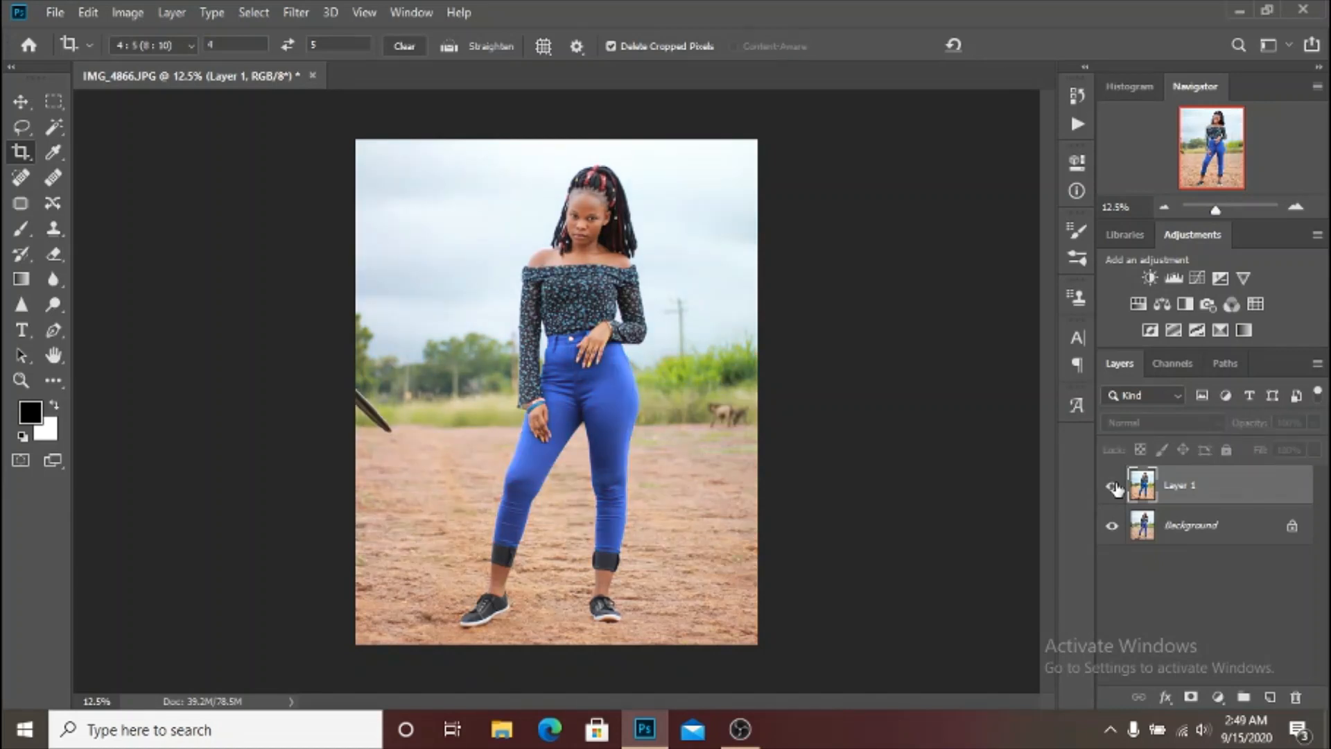
click(1114, 486)
click(1114, 486)
click(1113, 486)
click(1114, 486)
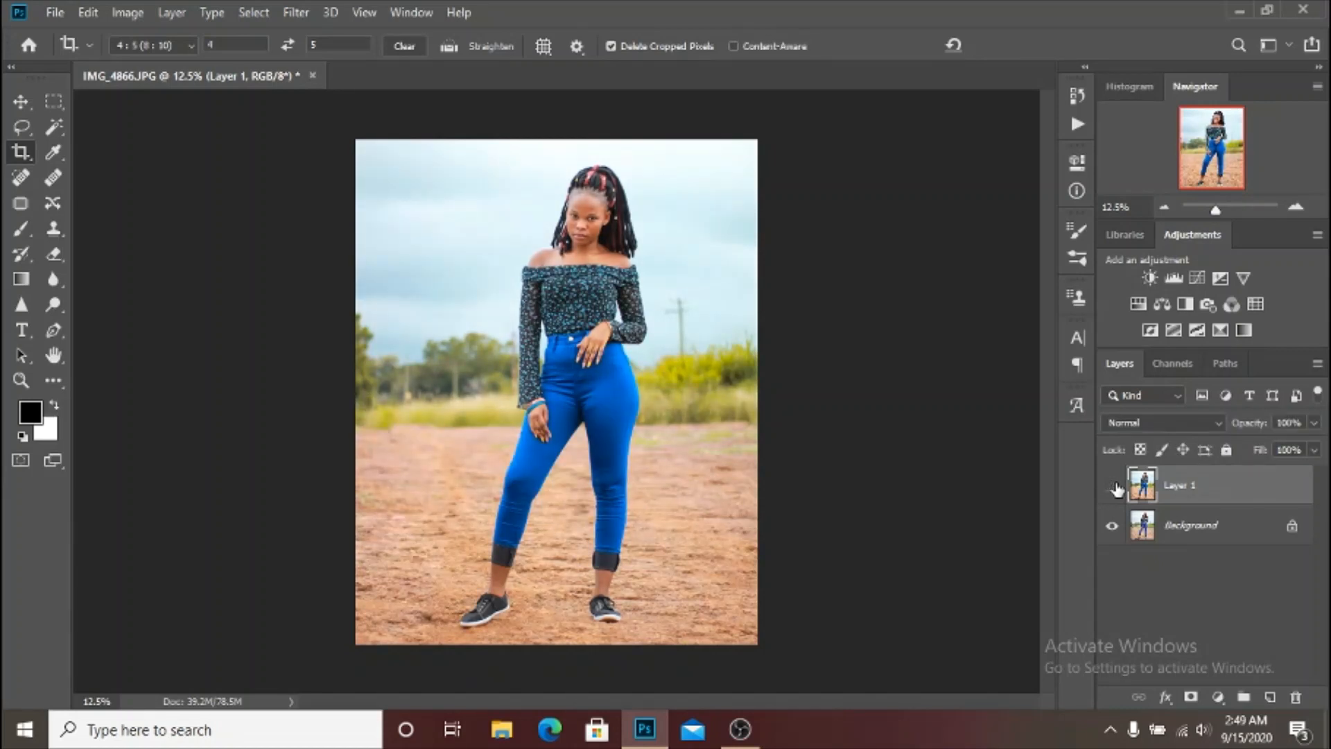
click(1114, 486)
key(ctrl+minus)
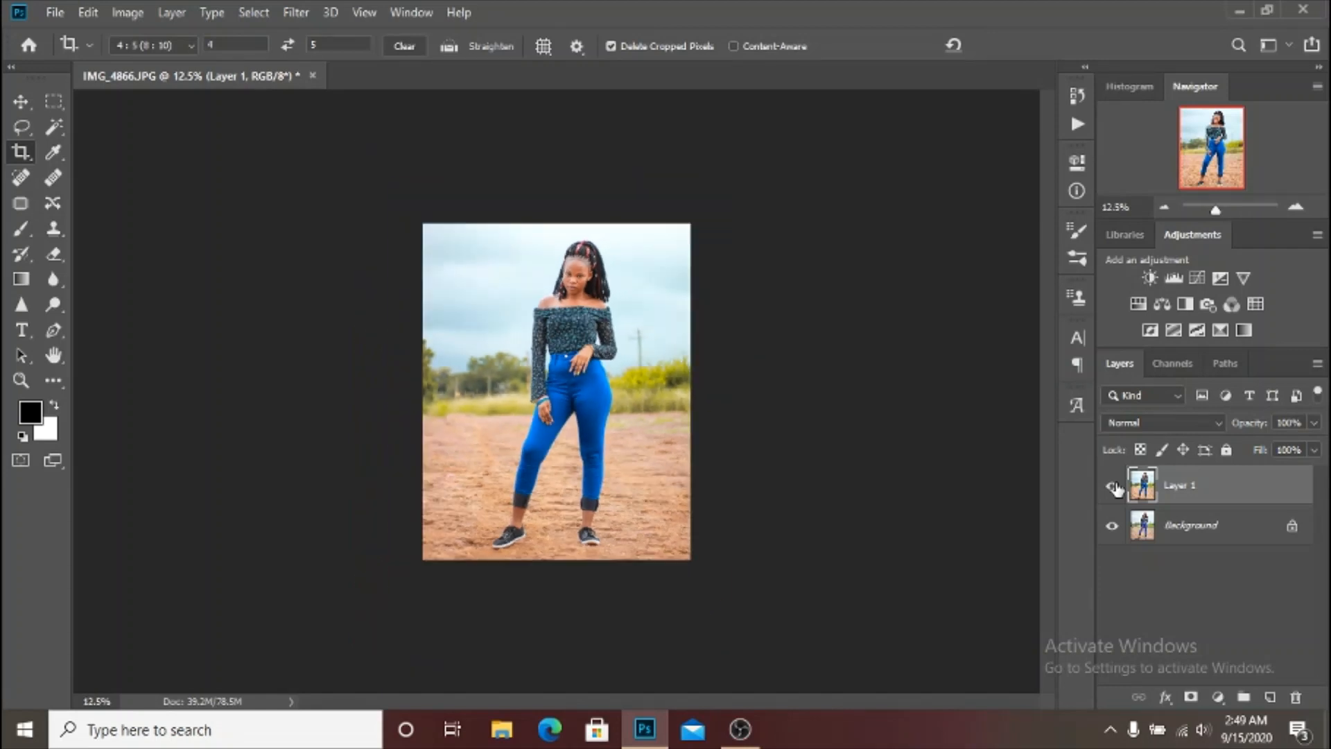